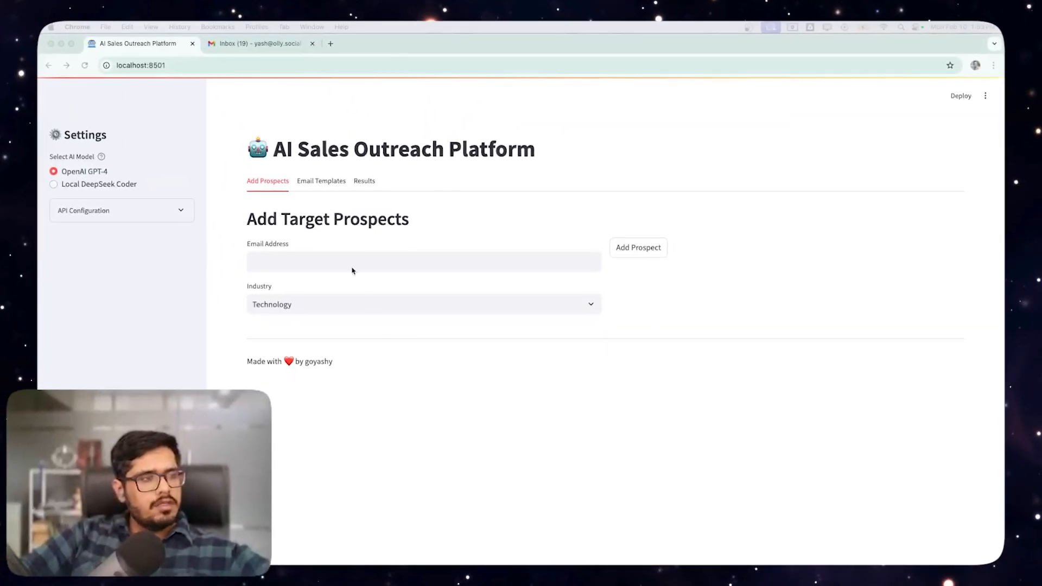
Briefly show the crew code in the editor, then return to the outreach web app
{"action": "key", "text": "super+Tab"}
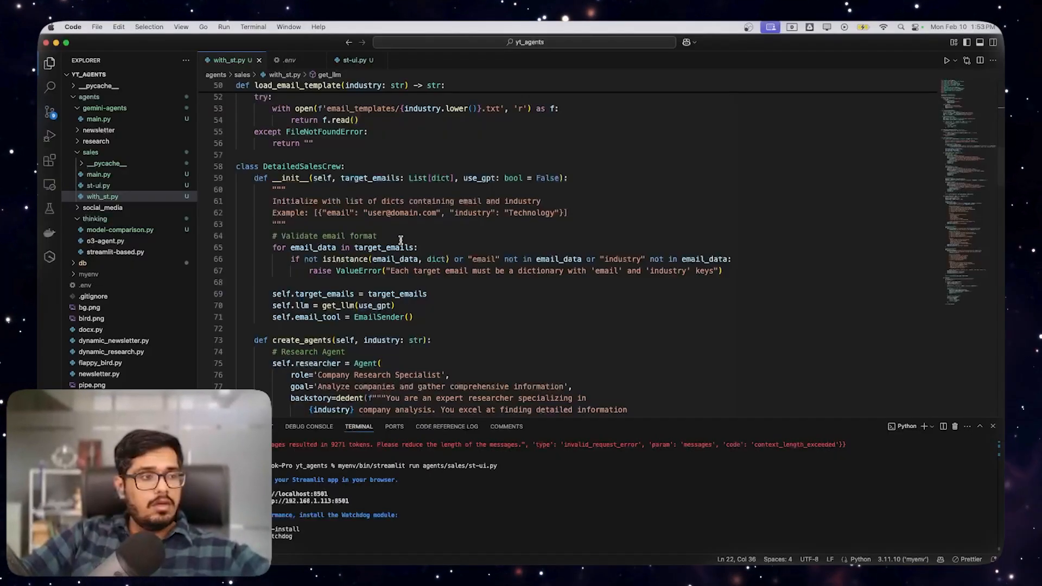
{"action": "left_click", "coordinate": [135, 218]}
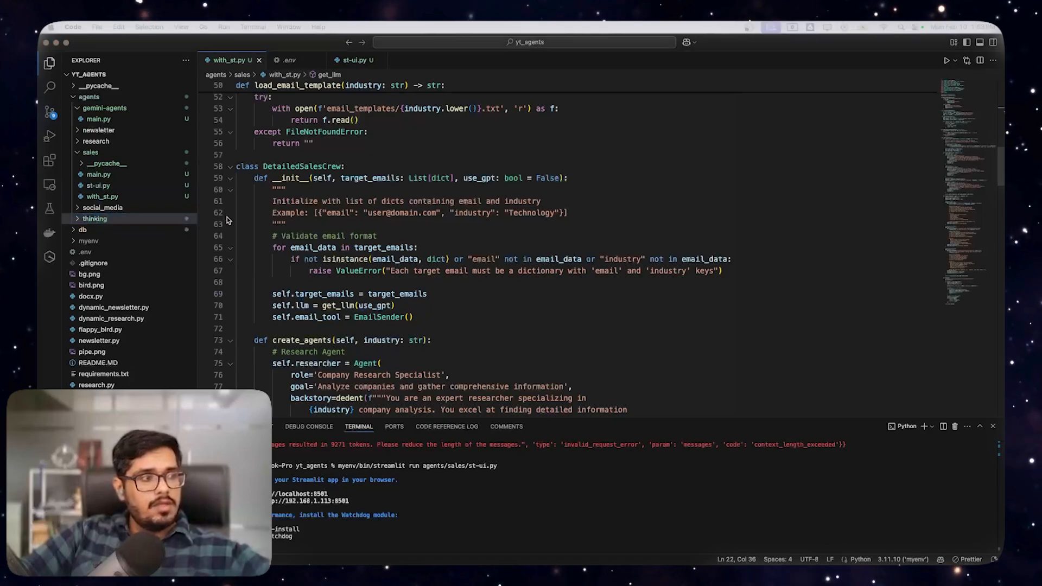
{"action": "key", "text": "super+Tab"}
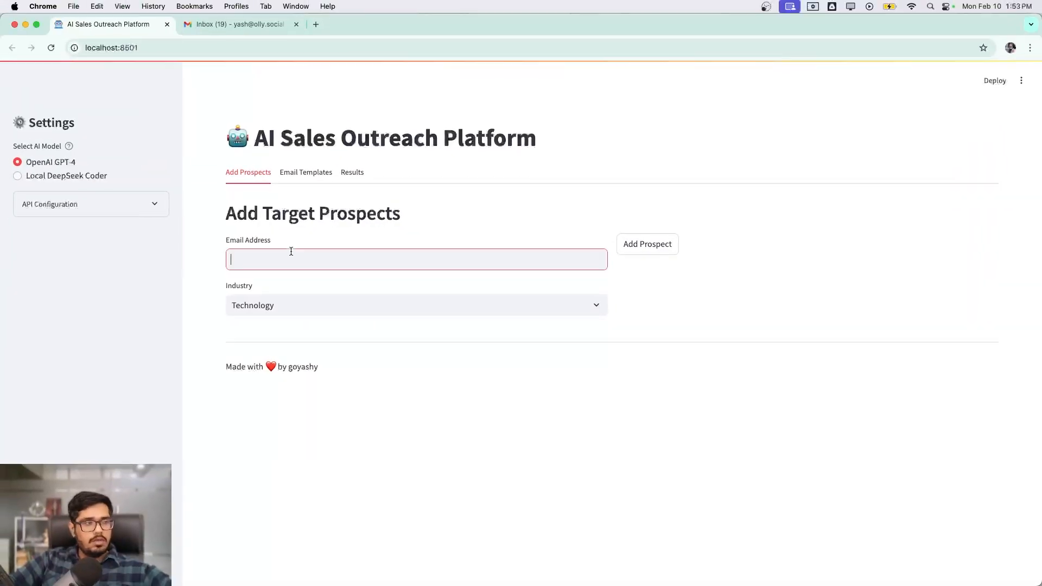
{"action": "left_click", "coordinate": [342, 307]}
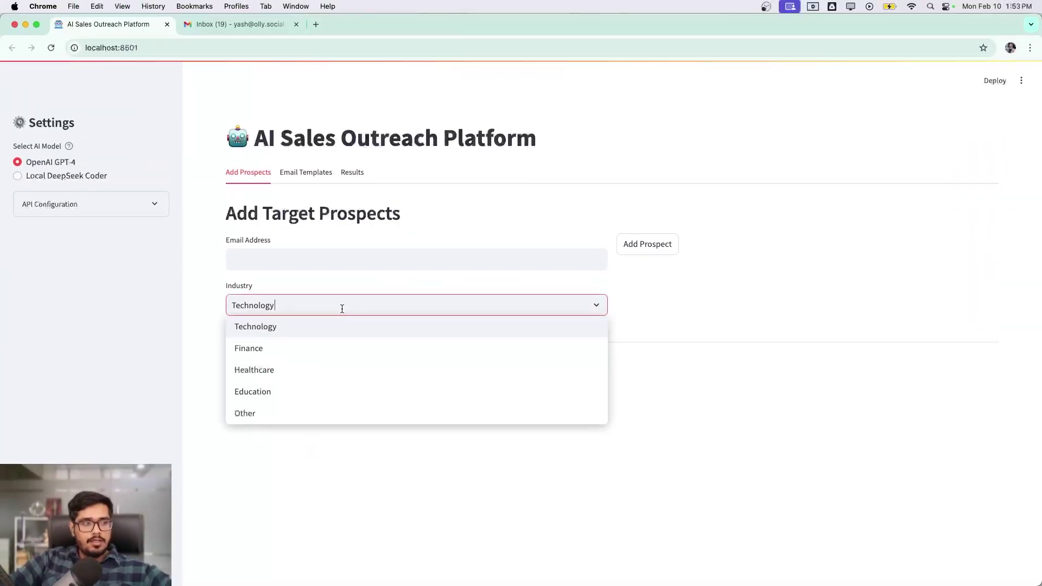
{"action": "left_click", "coordinate": [705, 302]}
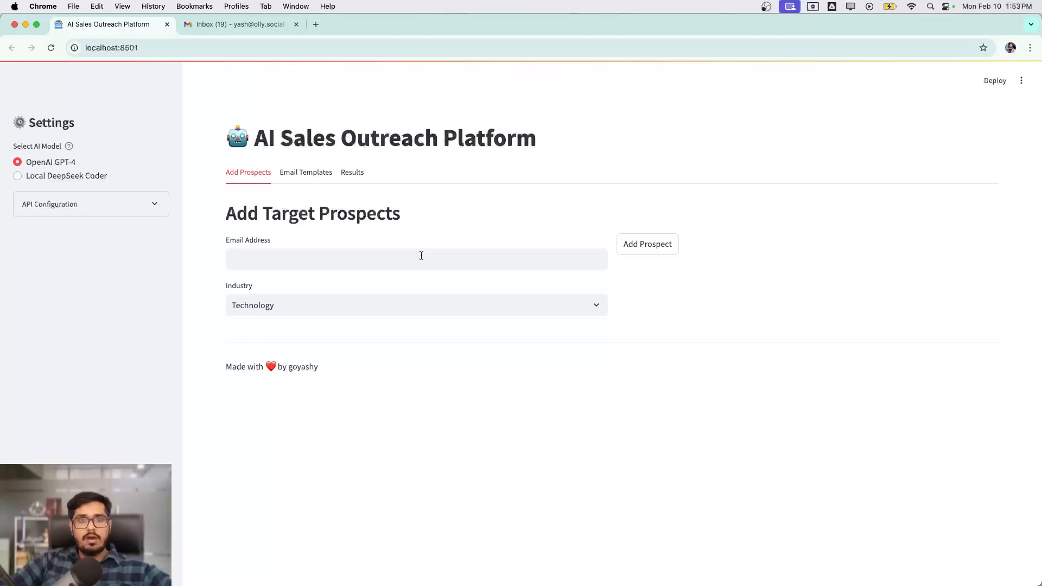
Add a prospect with the entered email and Technology industry to the outreach list
{"action": "left_click", "coordinate": [422, 255]}
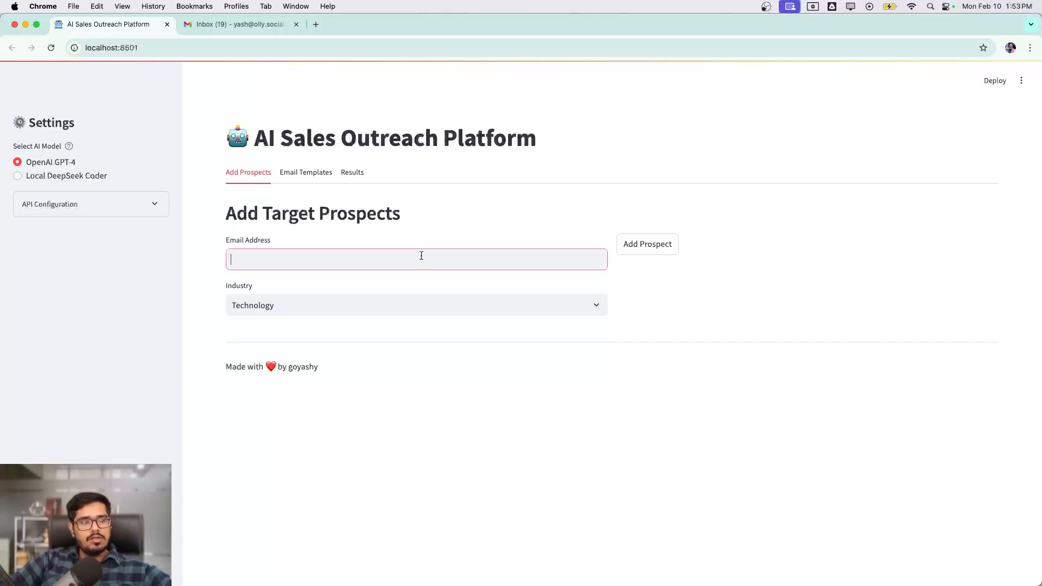
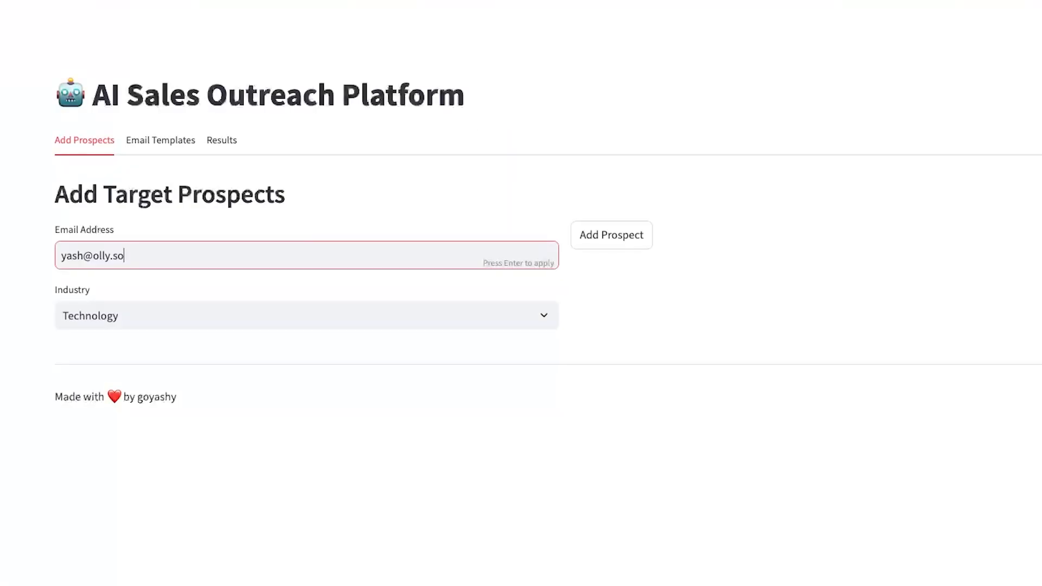
{"action": "left_click", "coordinate": [170, 310]}
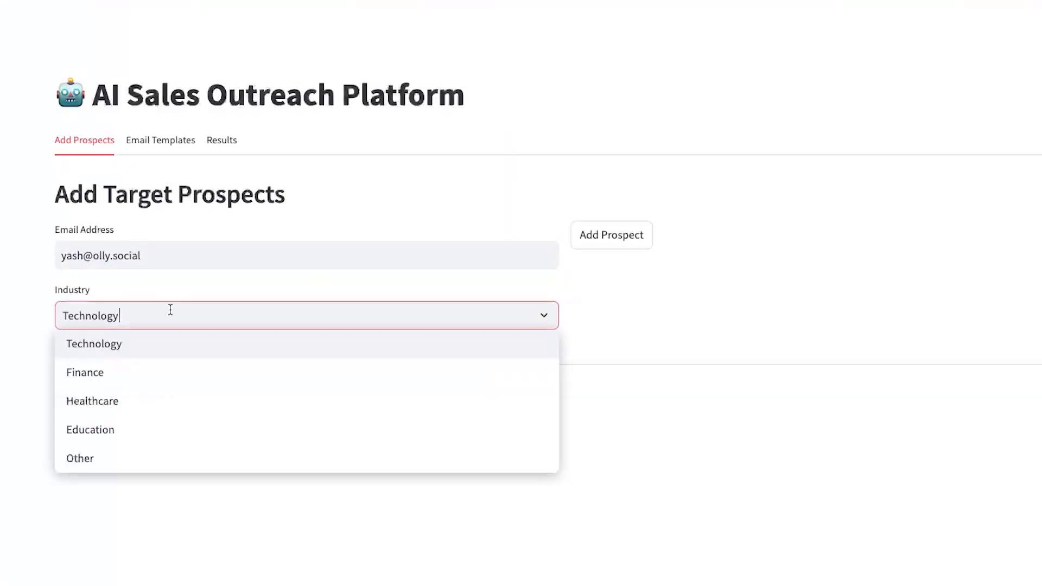
{"action": "left_click", "coordinate": [593, 318]}
{"action": "left_click", "coordinate": [593, 236]}
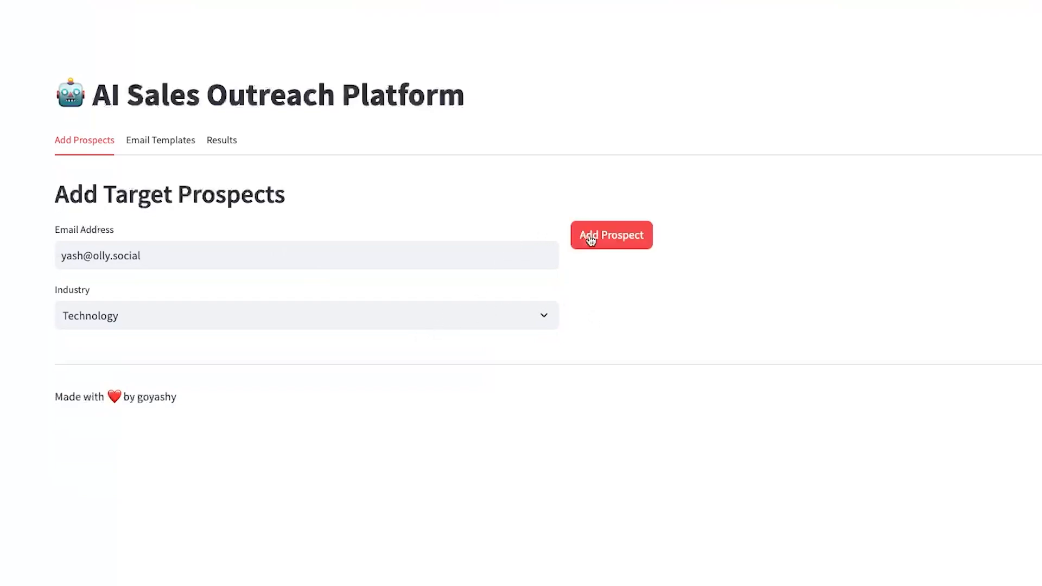
{"action": "scroll", "coordinate": [340, 354], "scroll_direction": "down", "scroll_amount": 1}
Launch the outreach campaign for the newly listed Technology prospect
{"action": "left_click", "coordinate": [159, 399]}
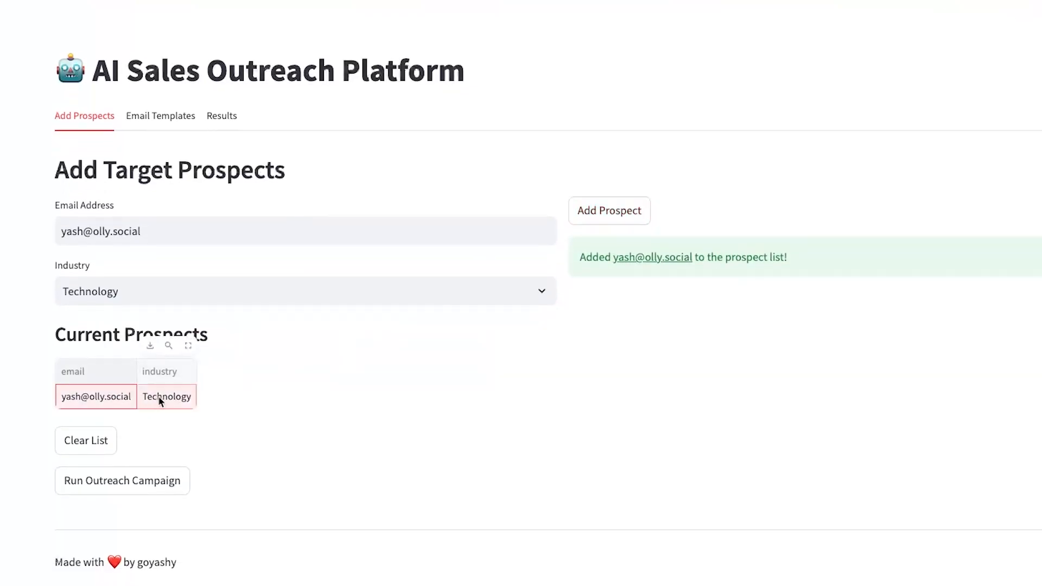
{"action": "left_click", "coordinate": [248, 403]}
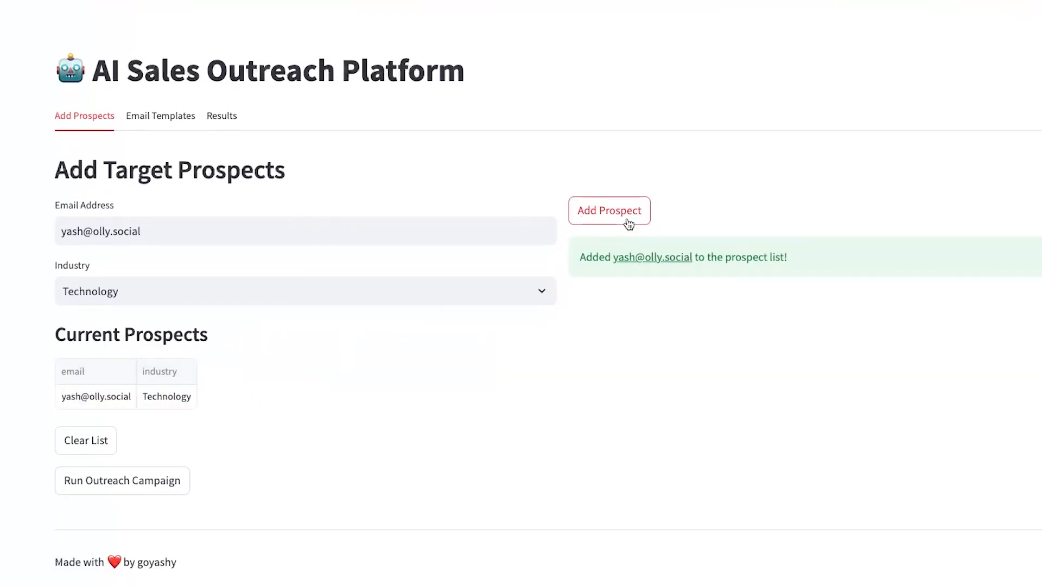
{"action": "left_click", "coordinate": [137, 492]}
{"action": "scroll", "coordinate": [264, 453], "scroll_direction": "down", "scroll_amount": 1}
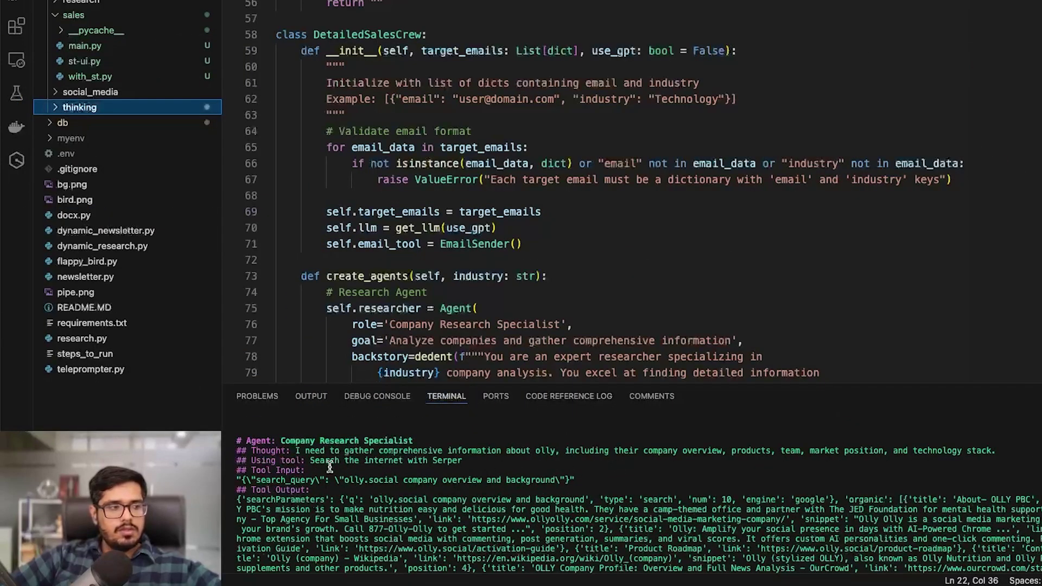
{"action": "left_click_drag", "start_coordinate": [344, 480], "coordinate": [575, 481]}
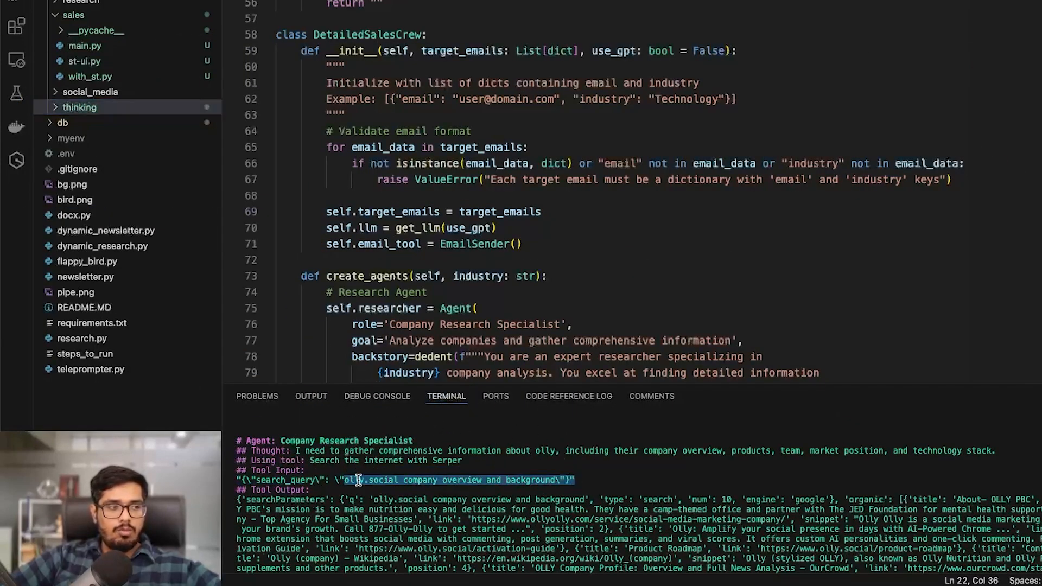
{"action": "scroll", "coordinate": [367, 476], "scroll_direction": "down", "scroll_amount": 3}
{"action": "scroll", "coordinate": [392, 461], "scroll_direction": "down", "scroll_amount": 3}
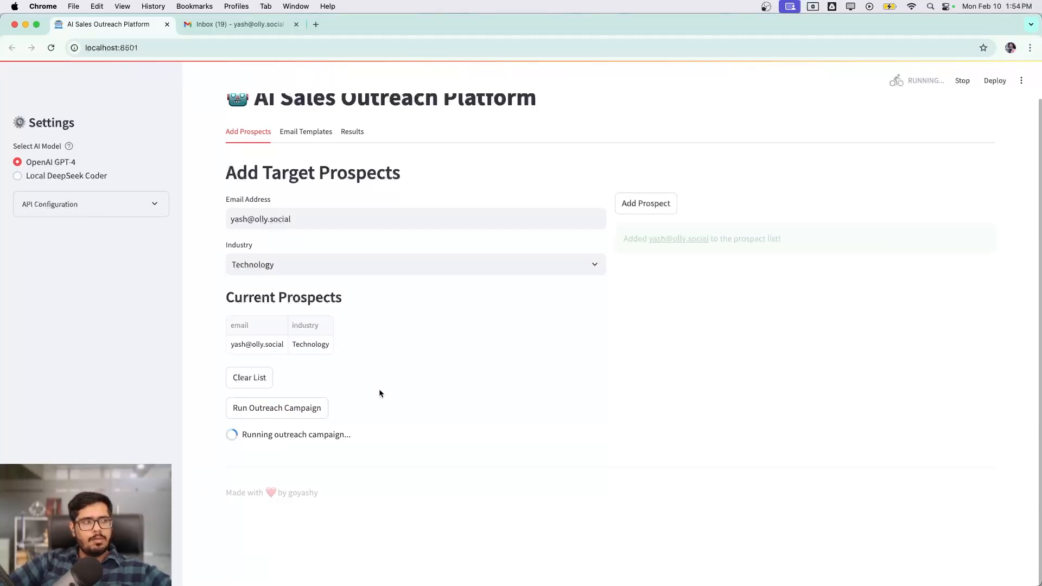
{"action": "key", "text": "super+Tab"}
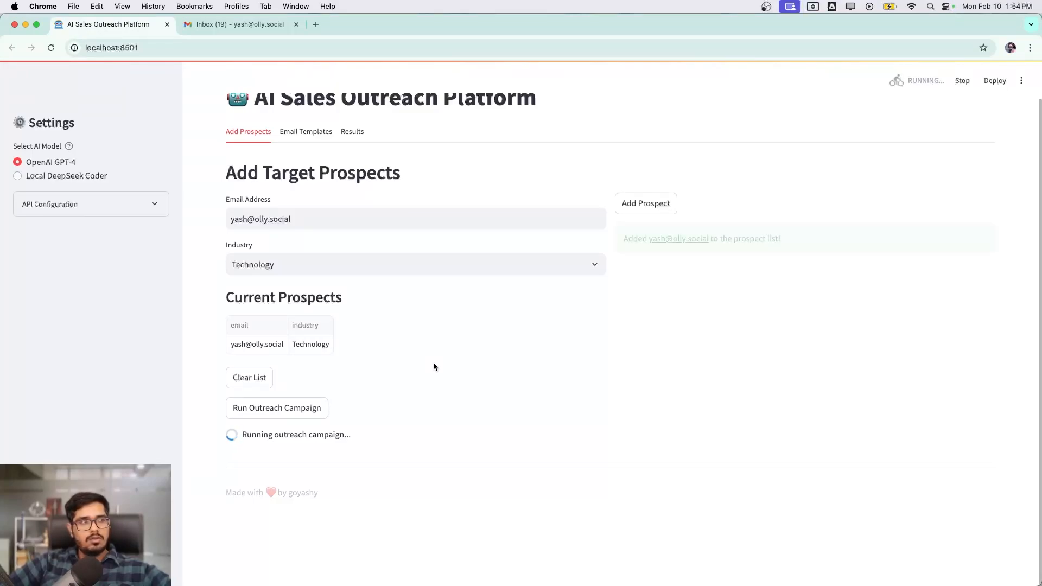
{"action": "left_click_drag", "start_coordinate": [300, 218], "coordinate": [208, 219]}
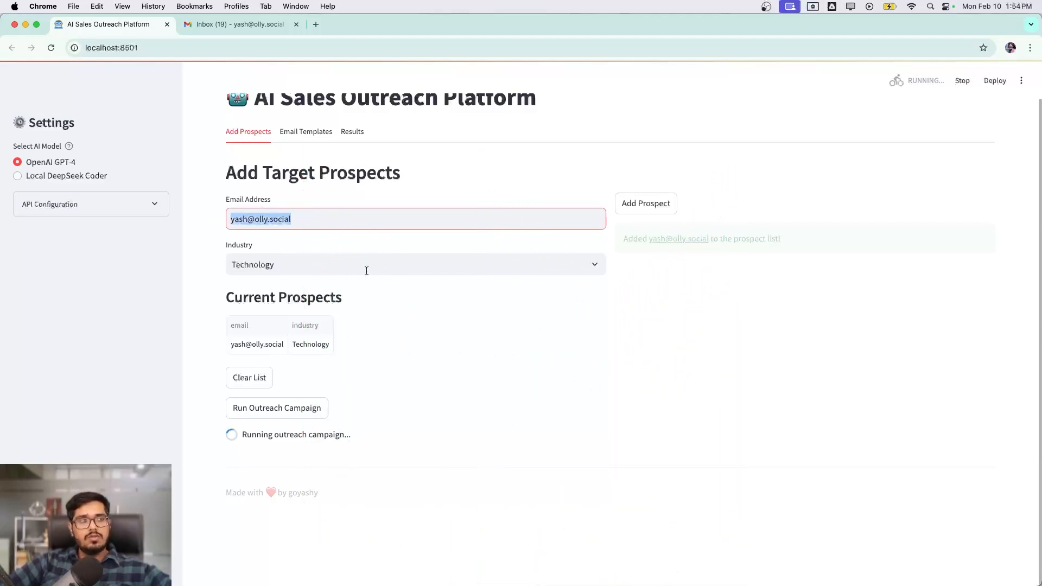
{"action": "key", "text": "super+Tab"}
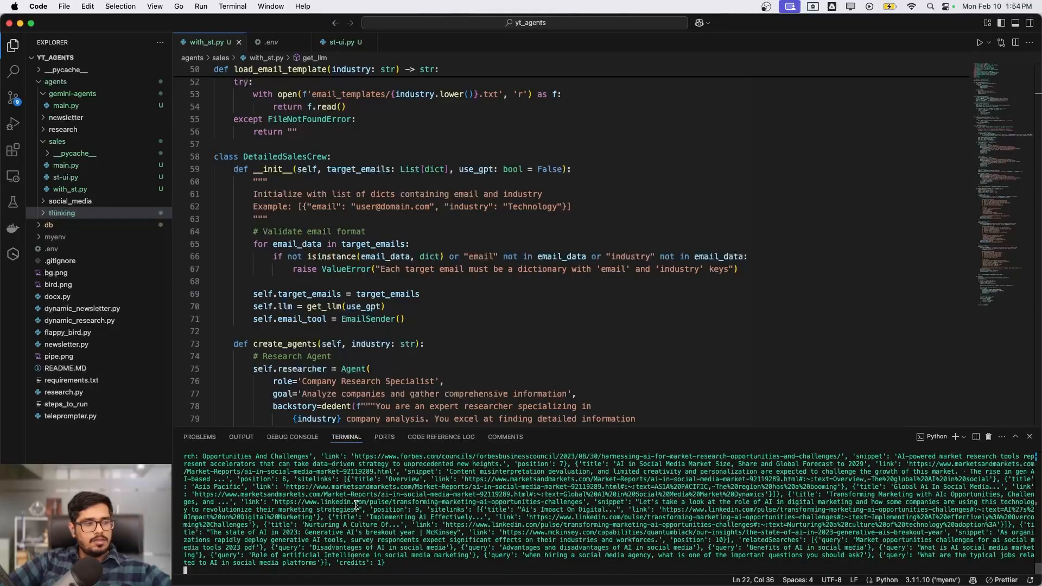
{"action": "key", "text": "super+Tab"}
{"action": "key", "text": "super+Tab"}
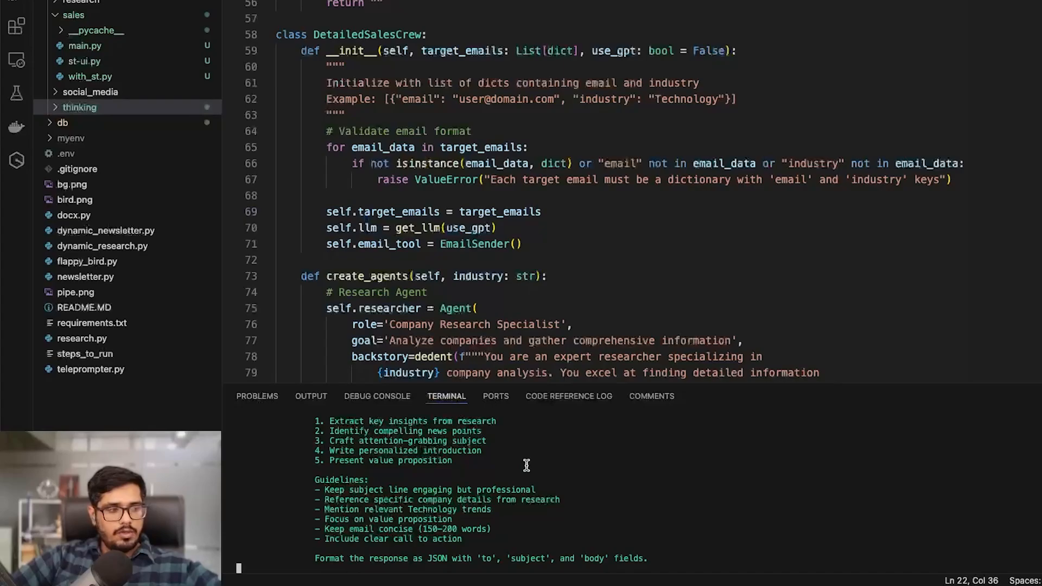
{"action": "scroll", "coordinate": [528, 465], "scroll_direction": "up", "scroll_amount": 5}
{"action": "left_click_drag", "start_coordinate": [570, 470], "coordinate": [384, 444]}
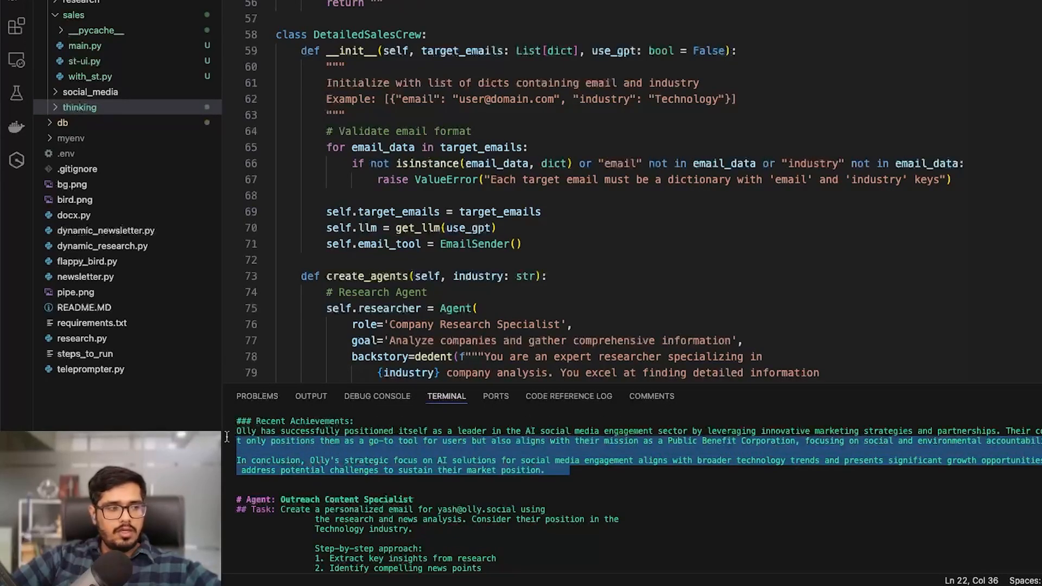
{"action": "mouse_move", "coordinate": [605, 470]}
{"action": "left_mouse_down"}
{"action": "mouse_move", "coordinate": [481, 432]}
{"action": "mouse_move", "coordinate": [376, 433]}
{"action": "left_mouse_up"}
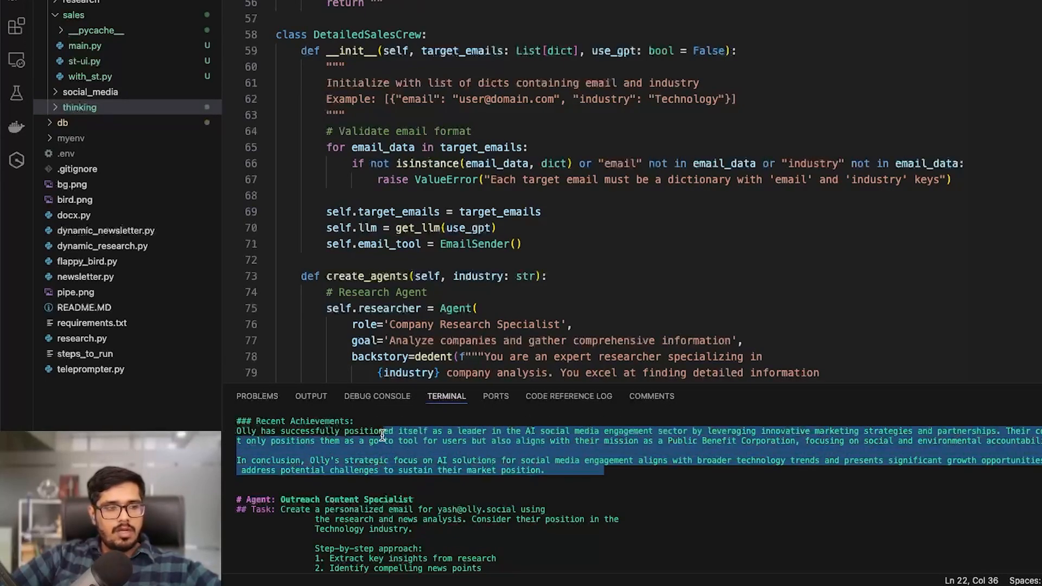
{"action": "scroll", "coordinate": [731, 491], "scroll_direction": "down", "scroll_amount": 5}
{"action": "scroll", "coordinate": [730, 492], "scroll_direction": "down", "scroll_amount": 2}
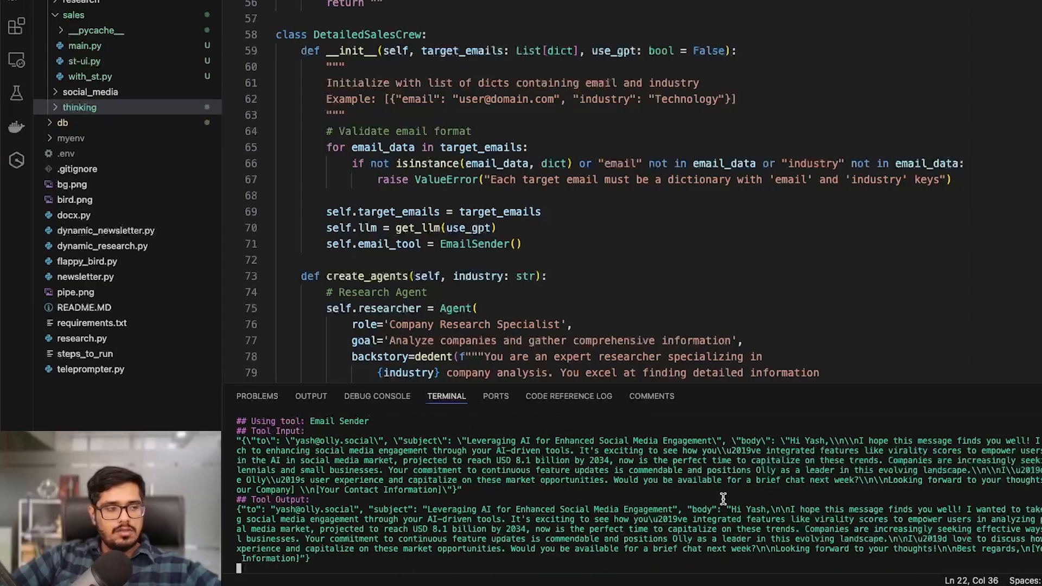
{"action": "left_click_drag", "start_coordinate": [294, 441], "coordinate": [387, 473]}
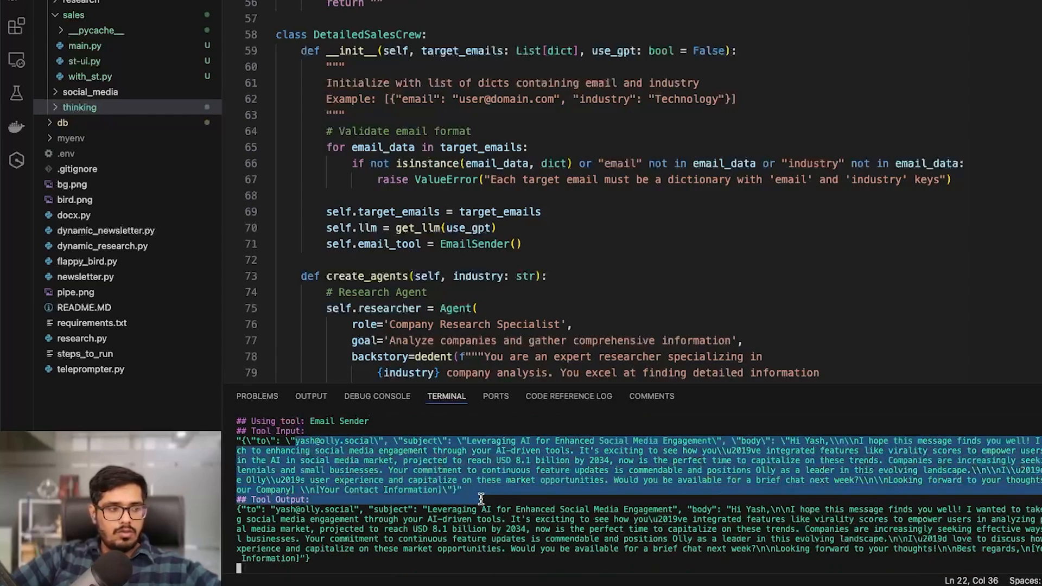
{"action": "triple_click", "coordinate": [382, 511]}
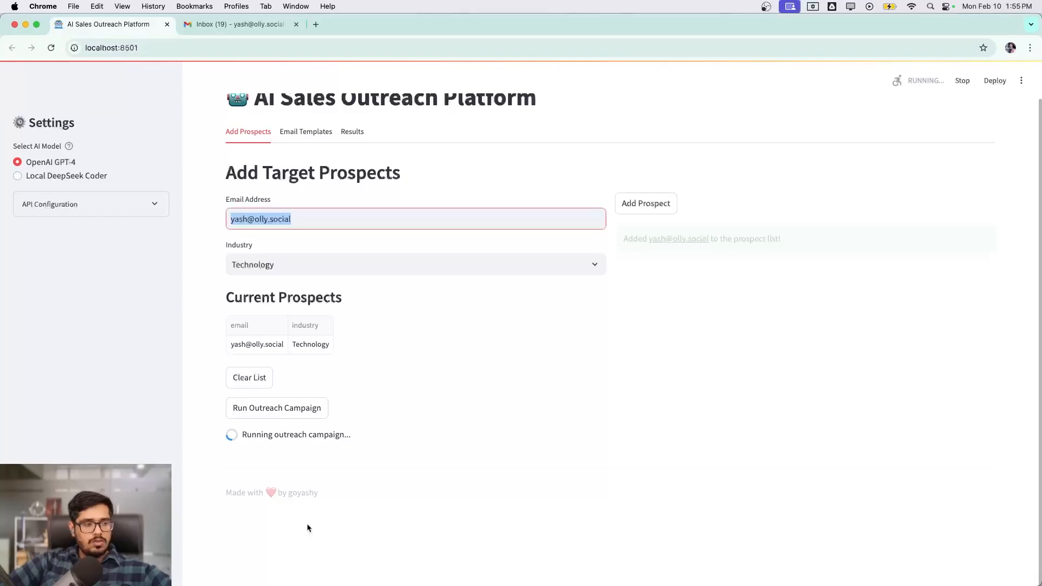
Highlight the campaign completion message and check the Gmail inbox for the delivered email
{"action": "left_click_drag", "start_coordinate": [256, 443], "coordinate": [352, 441]}
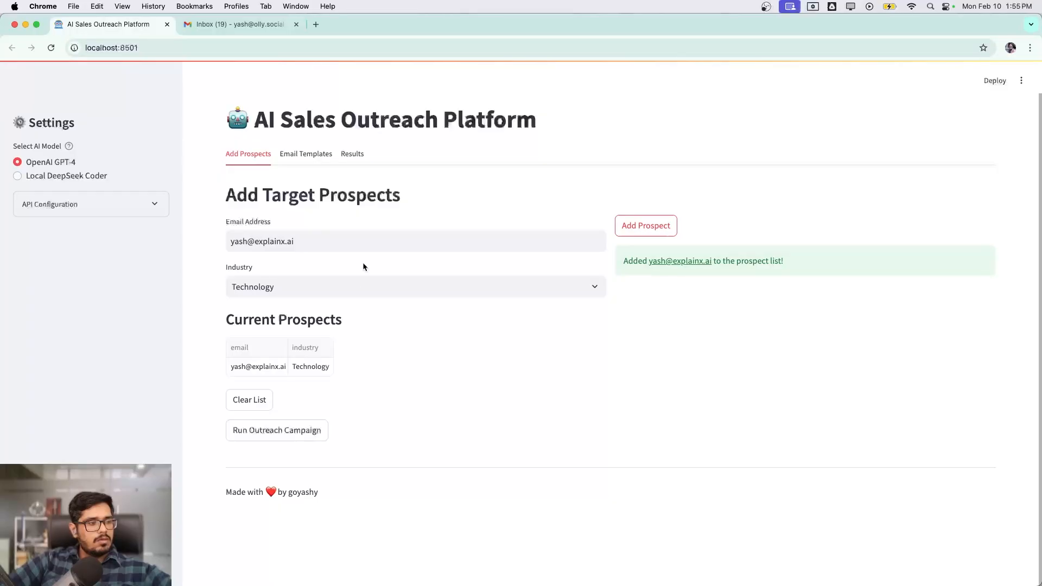
{"action": "left_click", "coordinate": [242, 23]}
{"action": "left_click", "coordinate": [120, 25]}
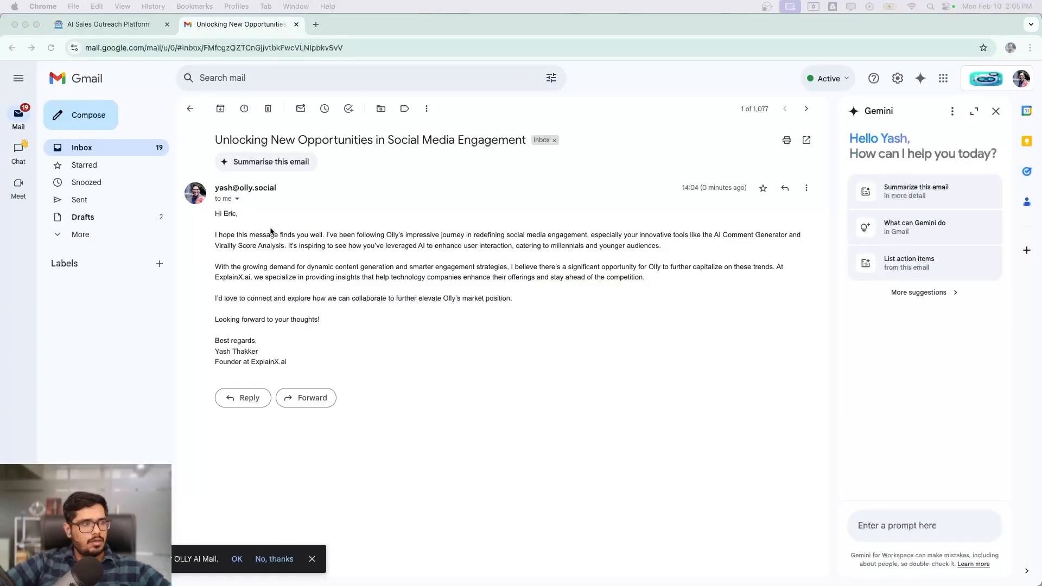
Read through the 'Unlocking New Opportunities in Social Media Engagement' email, then return to the platform
{"action": "left_click_drag", "start_coordinate": [214, 220], "coordinate": [344, 357]}
{"action": "left_click", "coordinate": [345, 355]}
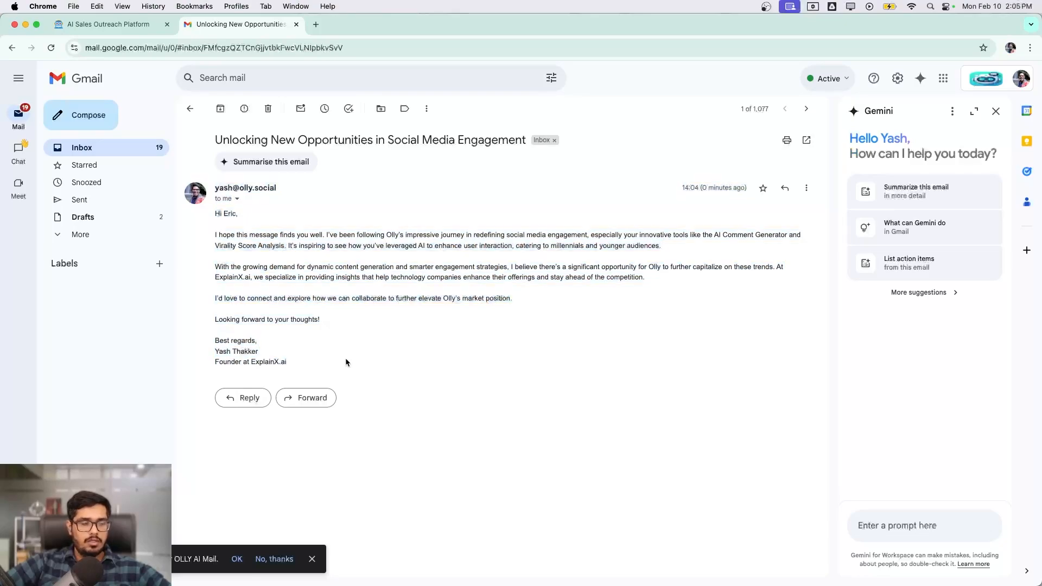
{"action": "left_click_drag", "start_coordinate": [219, 236], "coordinate": [395, 237]}
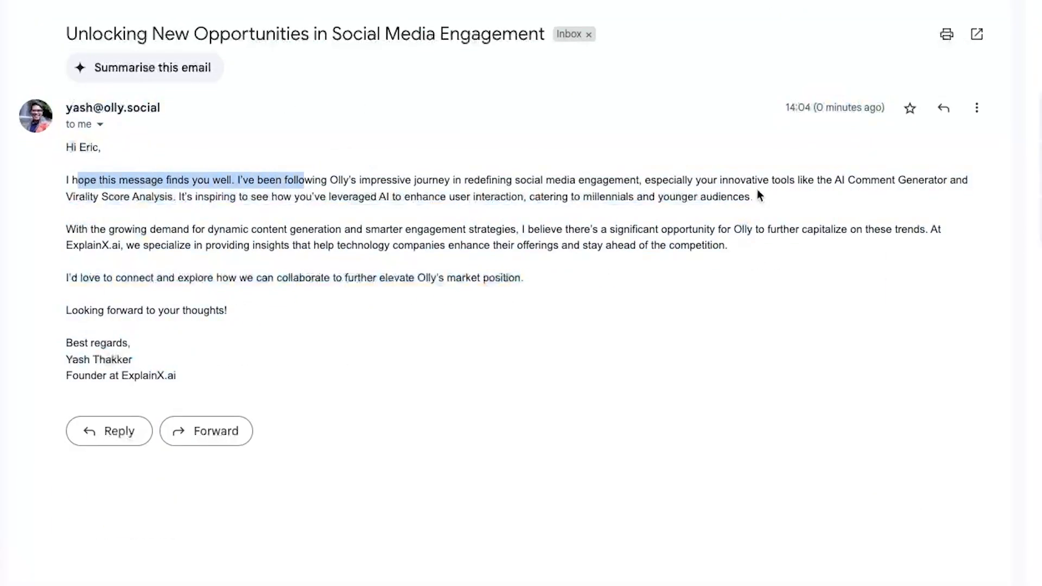
{"action": "mouse_move", "coordinate": [84, 230]}
{"action": "left_mouse_down"}
{"action": "mouse_move", "coordinate": [915, 242]}
{"action": "mouse_move", "coordinate": [112, 247]}
{"action": "mouse_move", "coordinate": [709, 248]}
{"action": "left_mouse_up"}
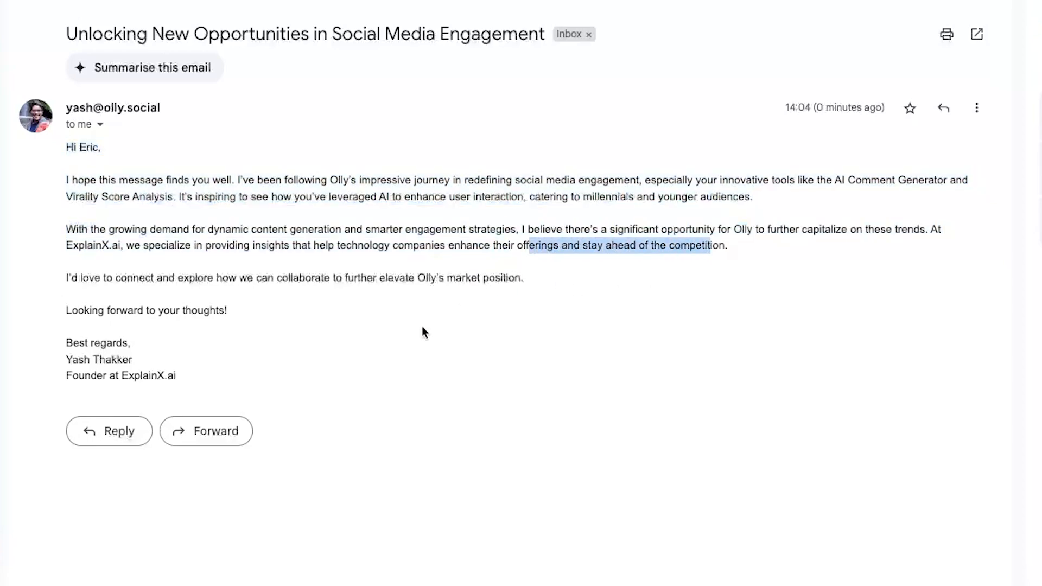
{"action": "mouse_move", "coordinate": [422, 327]}
{"action": "left_mouse_down"}
{"action": "mouse_move", "coordinate": [213, 215]}
{"action": "mouse_move", "coordinate": [309, 360]}
{"action": "left_mouse_up"}
{"action": "left_click", "coordinate": [214, 215]}
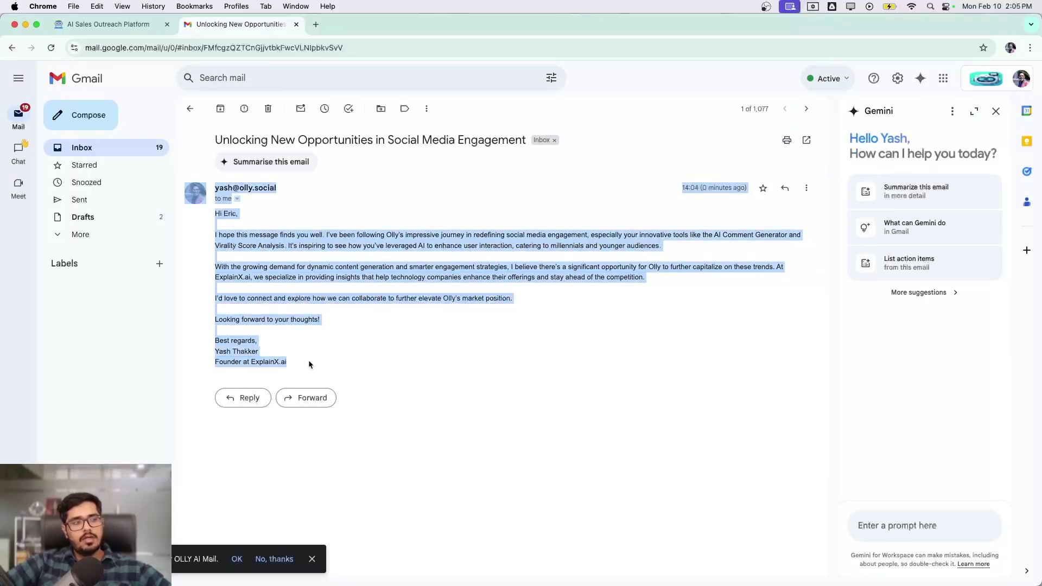
{"action": "left_click", "coordinate": [308, 360]}
Reload the app and add a new prospect with the entered email and Technology industry
{"action": "left_click", "coordinate": [89, 25]}
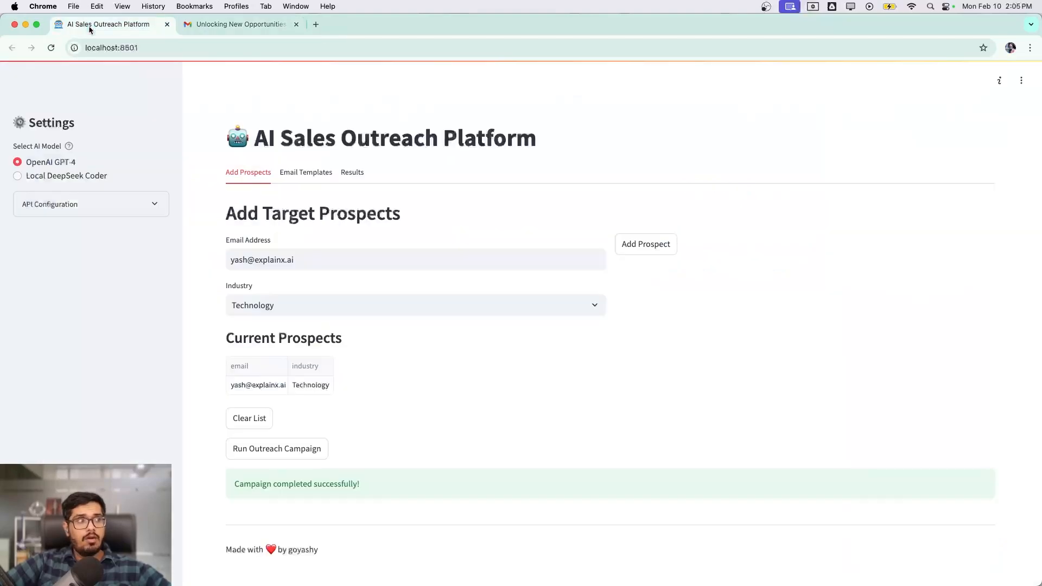
{"action": "left_click", "coordinate": [52, 48]}
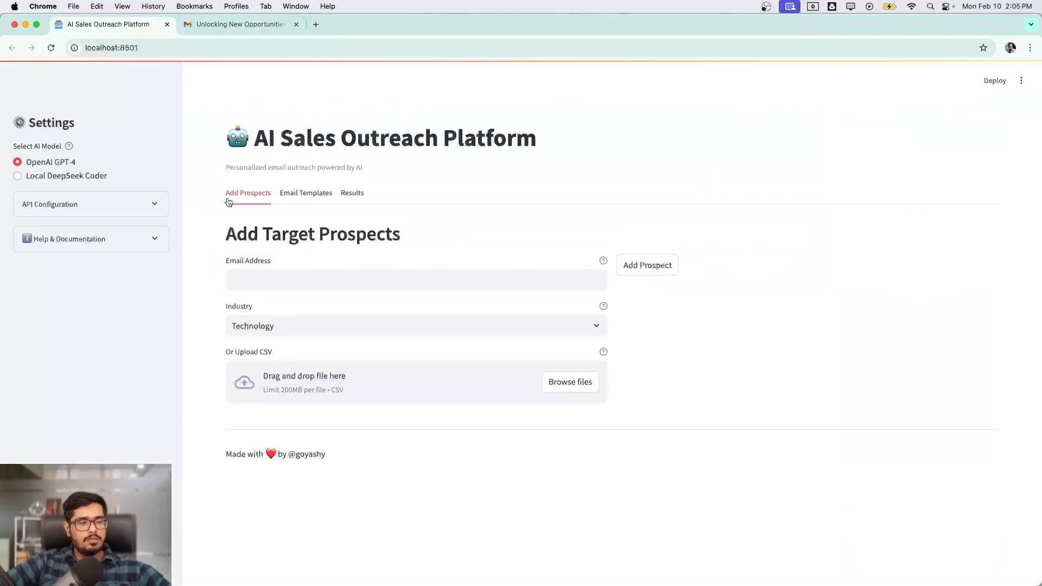
{"action": "left_click", "coordinate": [259, 277]}
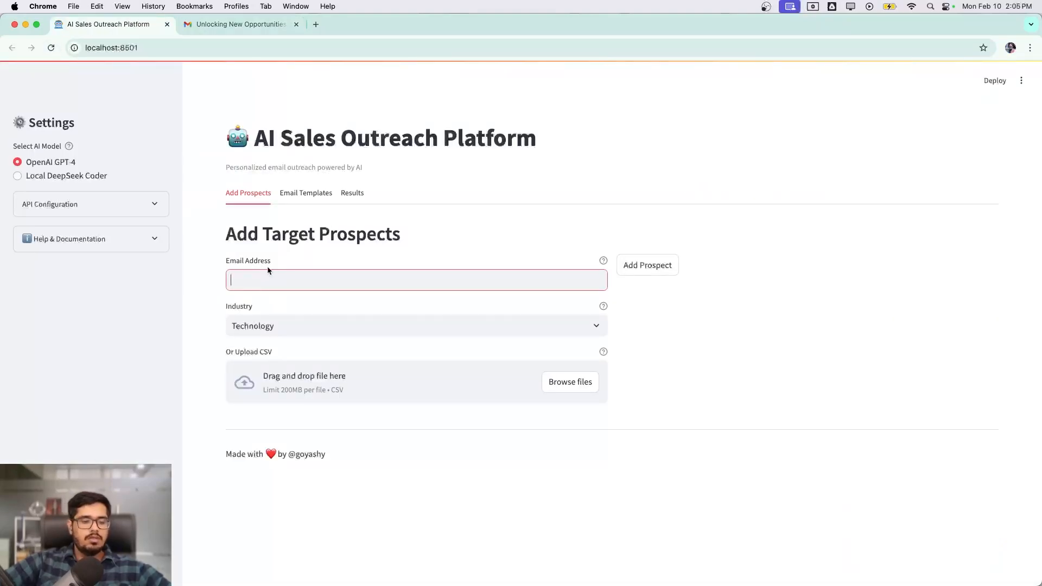
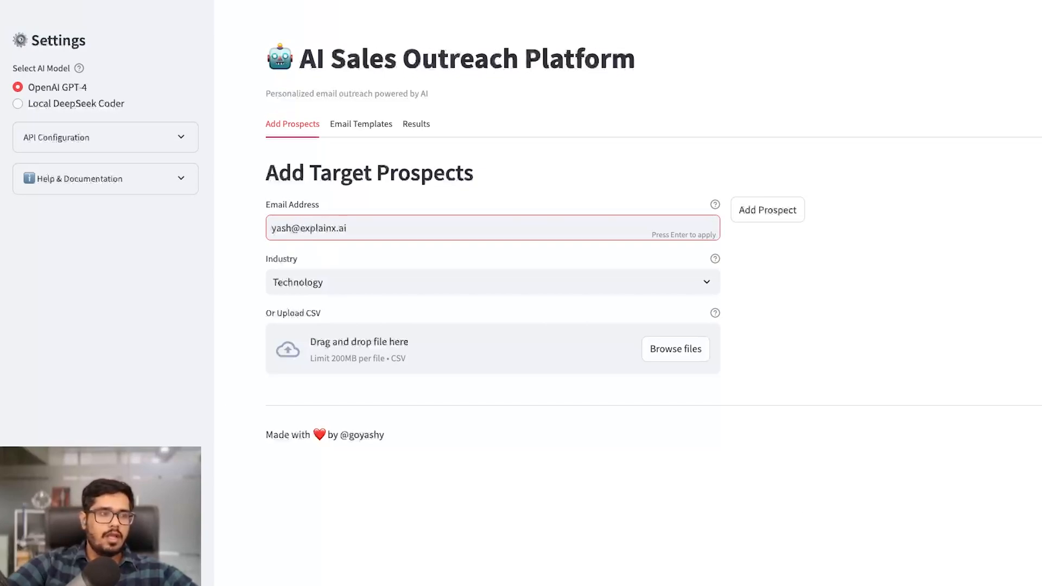
{"action": "left_click", "coordinate": [591, 282]}
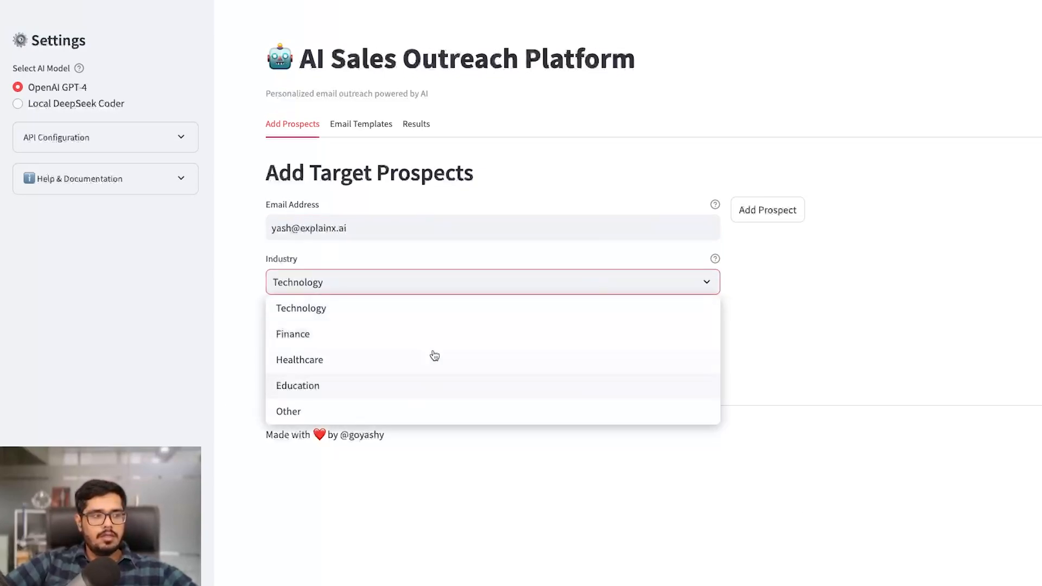
{"action": "left_click", "coordinate": [487, 307]}
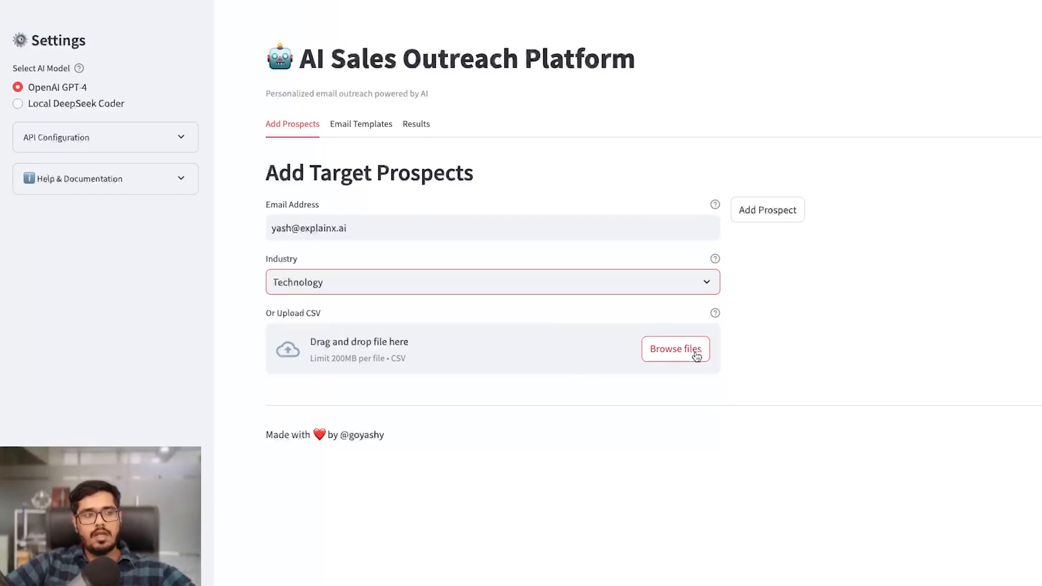
{"action": "left_click", "coordinate": [765, 211]}
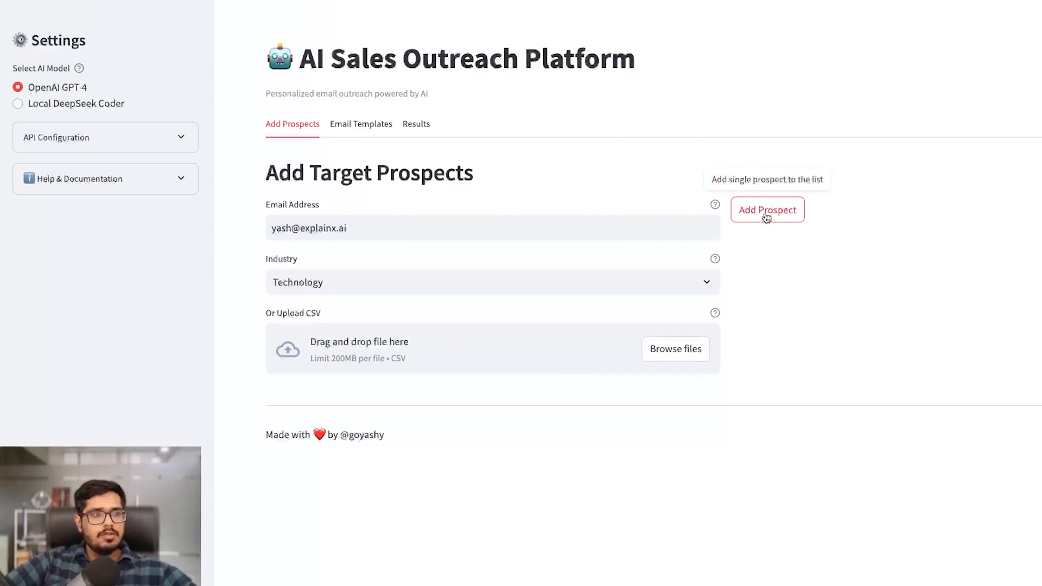
{"action": "scroll", "coordinate": [464, 294], "scroll_direction": "down", "scroll_amount": 2}
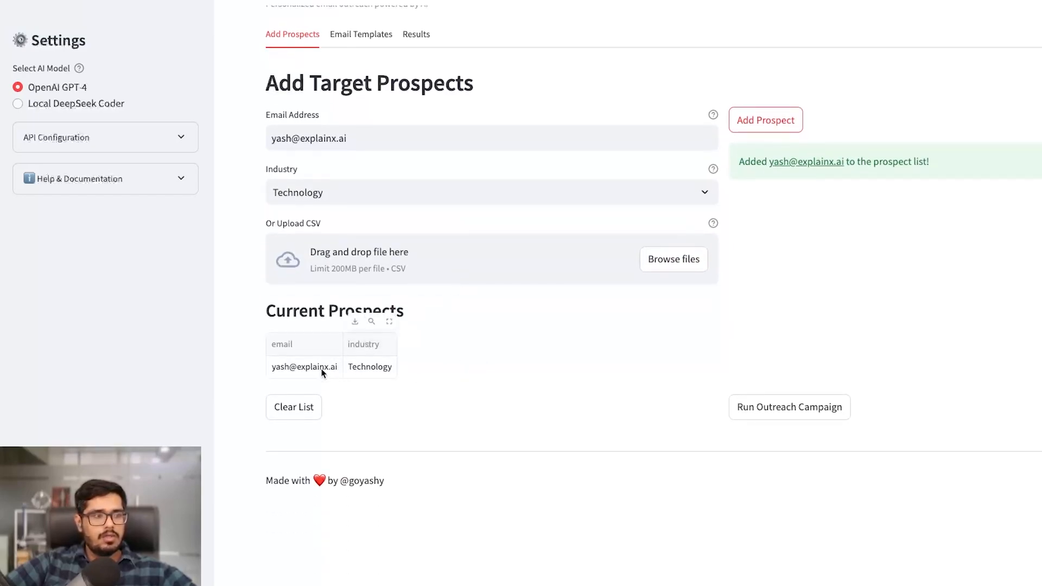
Run the outreach campaign, glance at the Email Templates page, and return to prospect adding
{"action": "left_click", "coordinate": [789, 408]}
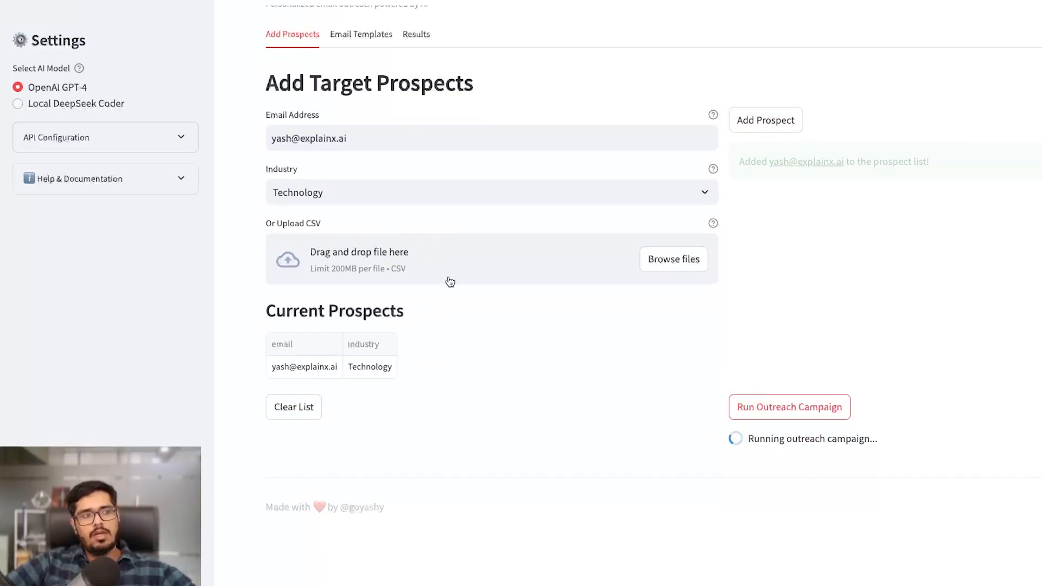
{"action": "left_click", "coordinate": [350, 140]}
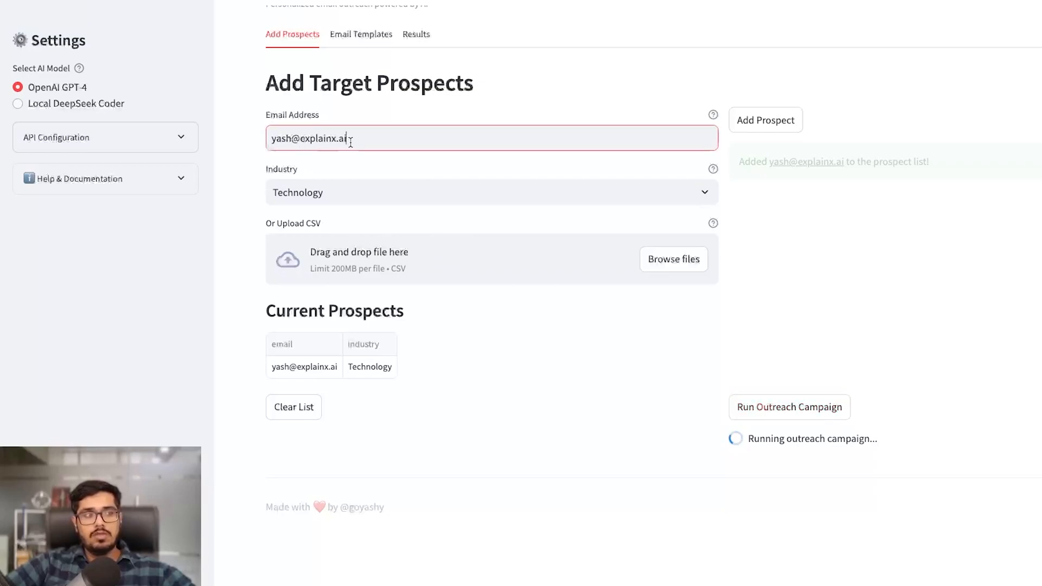
{"action": "left_click", "coordinate": [355, 41]}
{"action": "scroll", "coordinate": [398, 346], "scroll_direction": "down", "scroll_amount": 1}
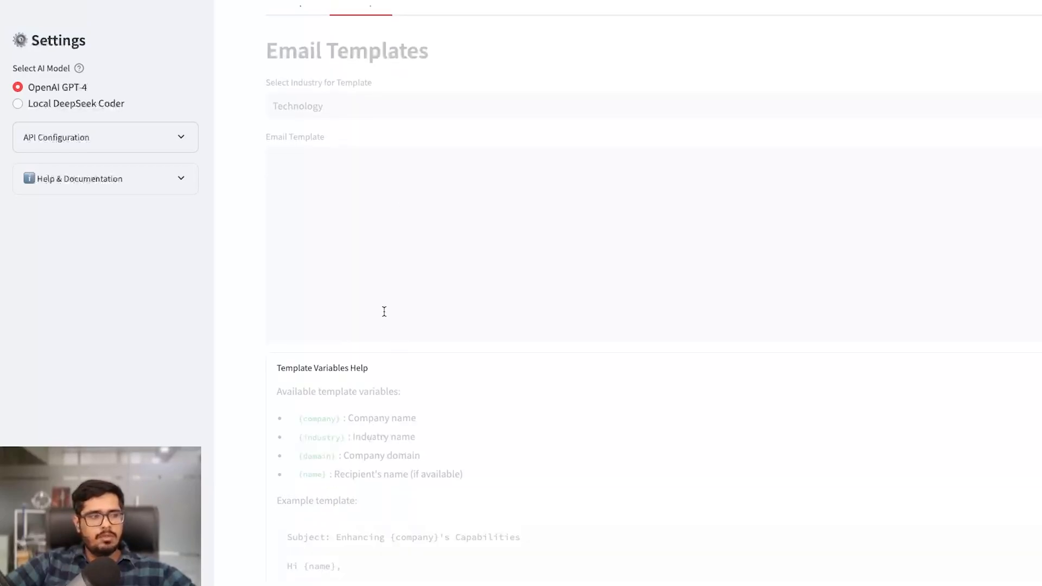
{"action": "scroll", "coordinate": [383, 312], "scroll_direction": "down", "scroll_amount": 3}
{"action": "scroll", "coordinate": [346, 269], "scroll_direction": "up", "scroll_amount": 5}
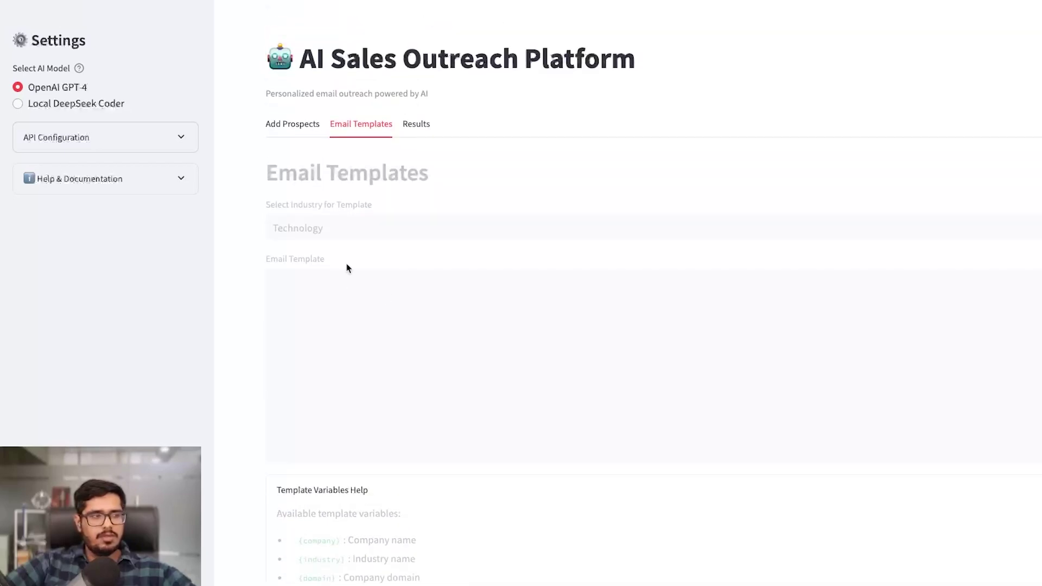
{"action": "left_click", "coordinate": [304, 128]}
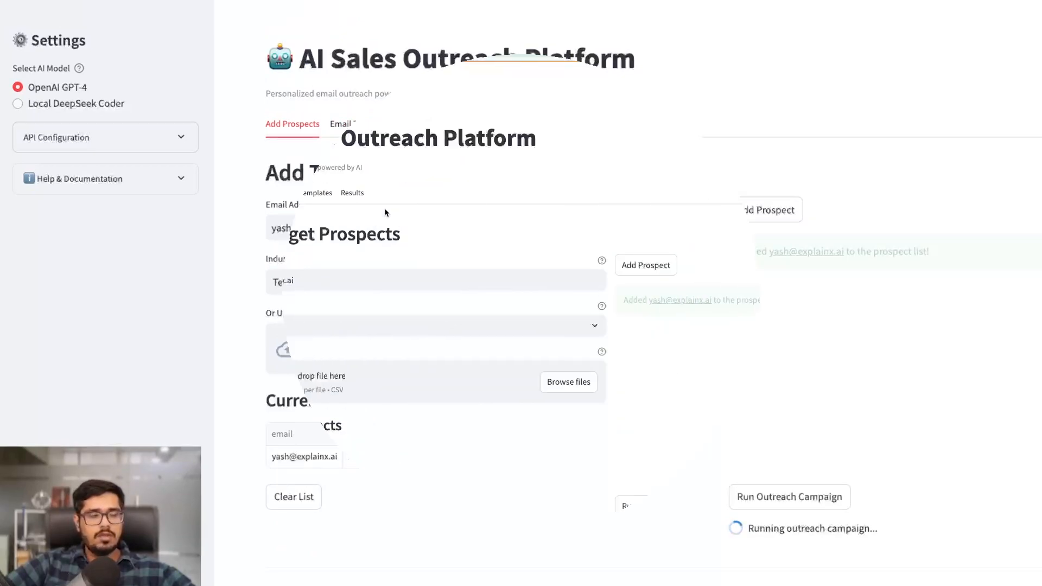
{"action": "scroll", "coordinate": [389, 211], "scroll_direction": "up", "scroll_amount": 10}
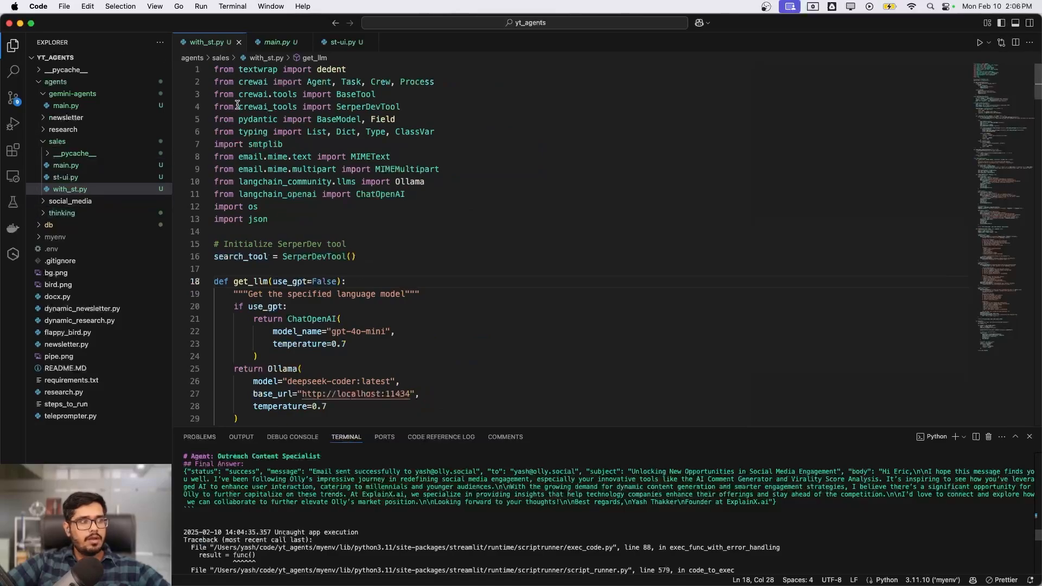
{"action": "scroll", "coordinate": [319, 503], "scroll_direction": "up", "scroll_amount": 10}
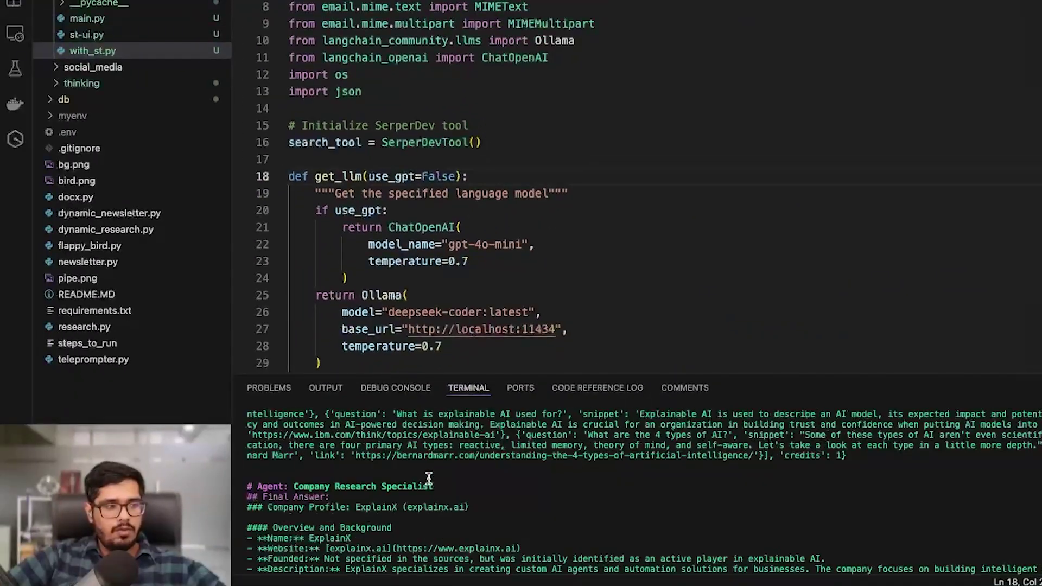
{"action": "scroll", "coordinate": [429, 478], "scroll_direction": "down", "scroll_amount": 10}
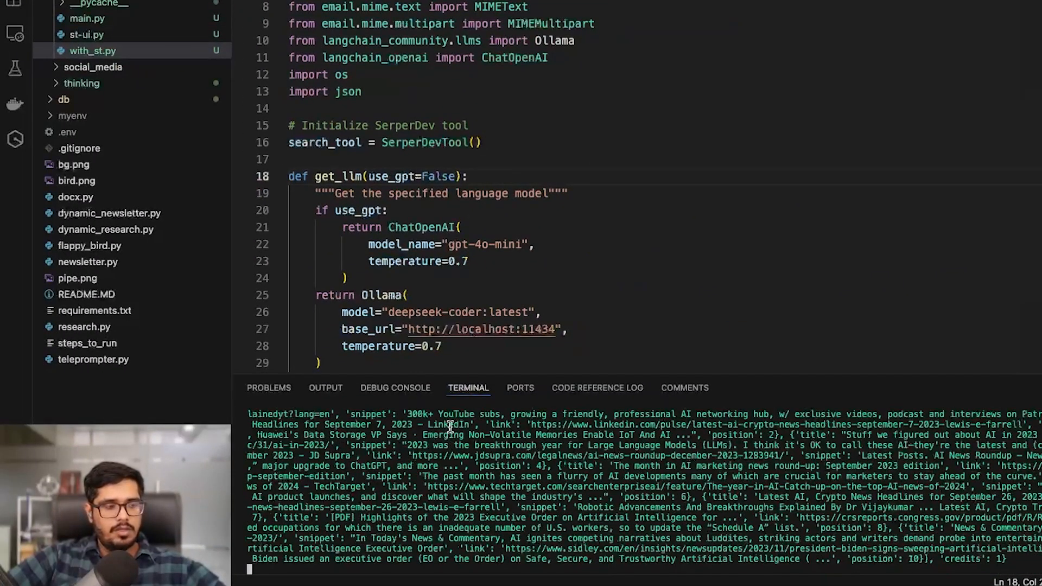
{"action": "scroll", "coordinate": [447, 419], "scroll_direction": "down", "scroll_amount": 5}
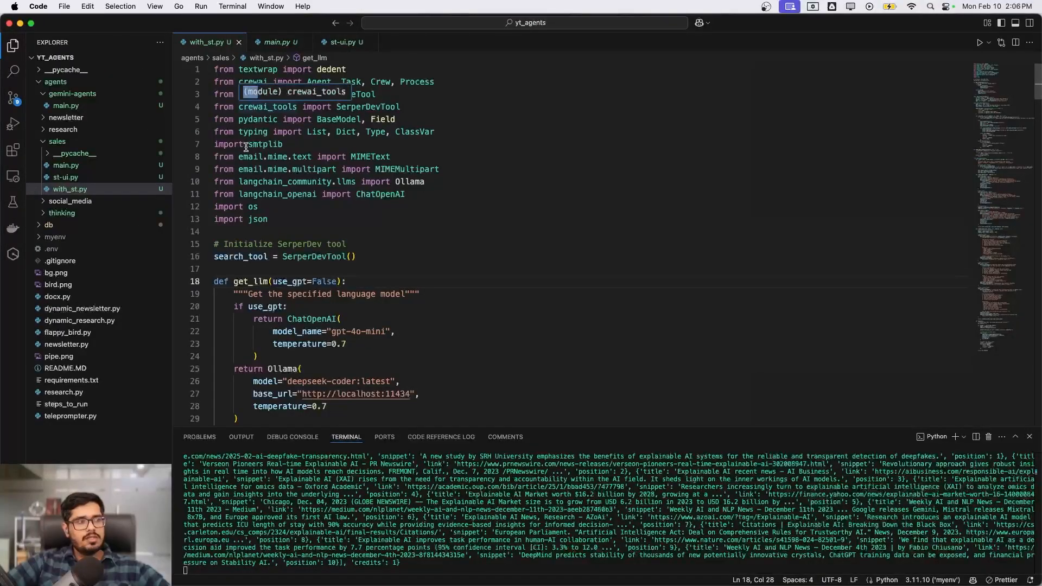
{"action": "left_click_drag", "start_coordinate": [248, 145], "coordinate": [437, 170]}
{"action": "left_click_drag", "start_coordinate": [239, 182], "coordinate": [401, 194]}
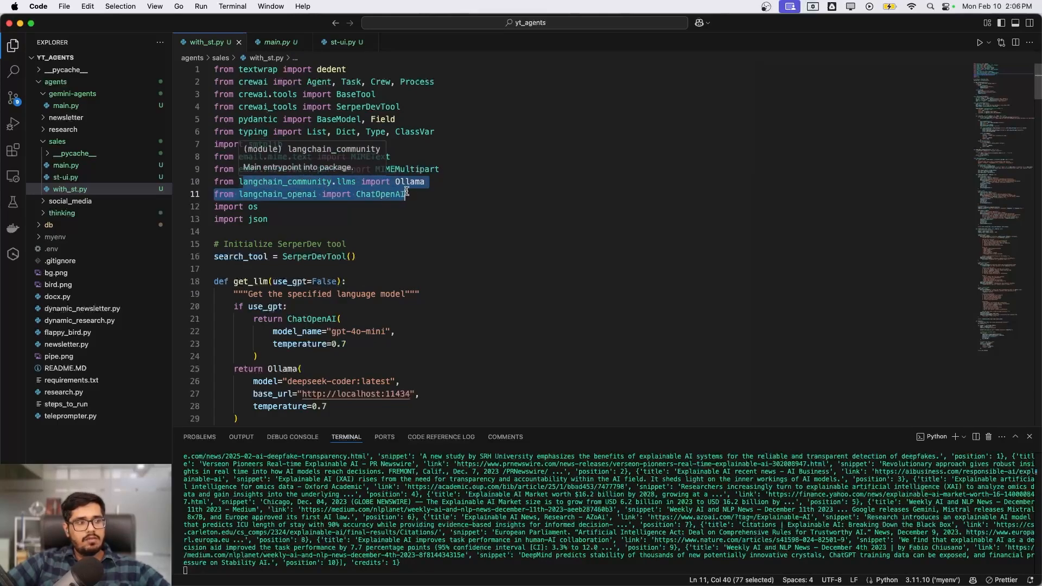
{"action": "left_click_drag", "start_coordinate": [268, 219], "coordinate": [200, 200]}
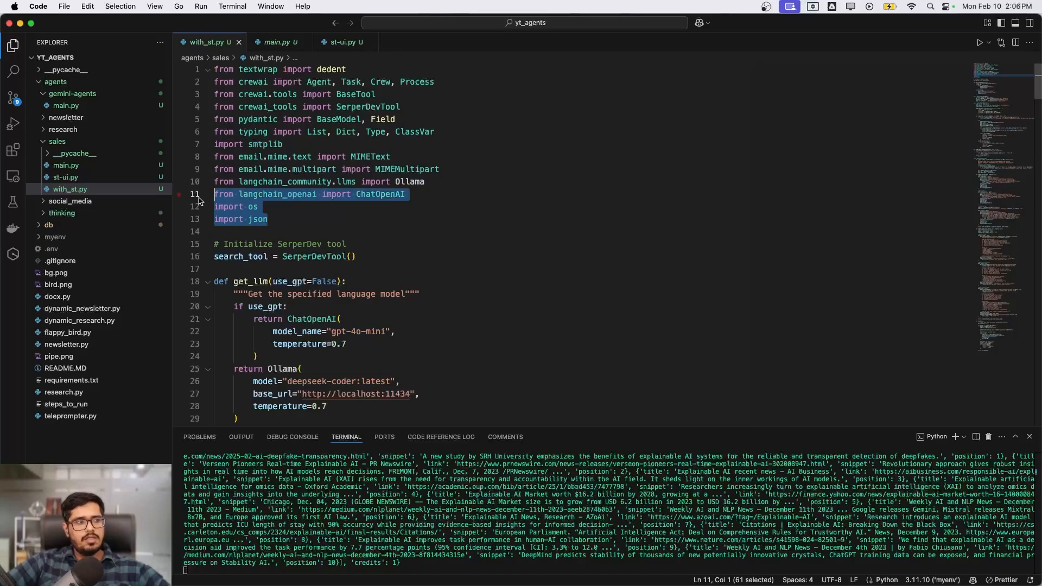
{"action": "scroll", "coordinate": [309, 219], "scroll_direction": "down", "scroll_amount": 1}
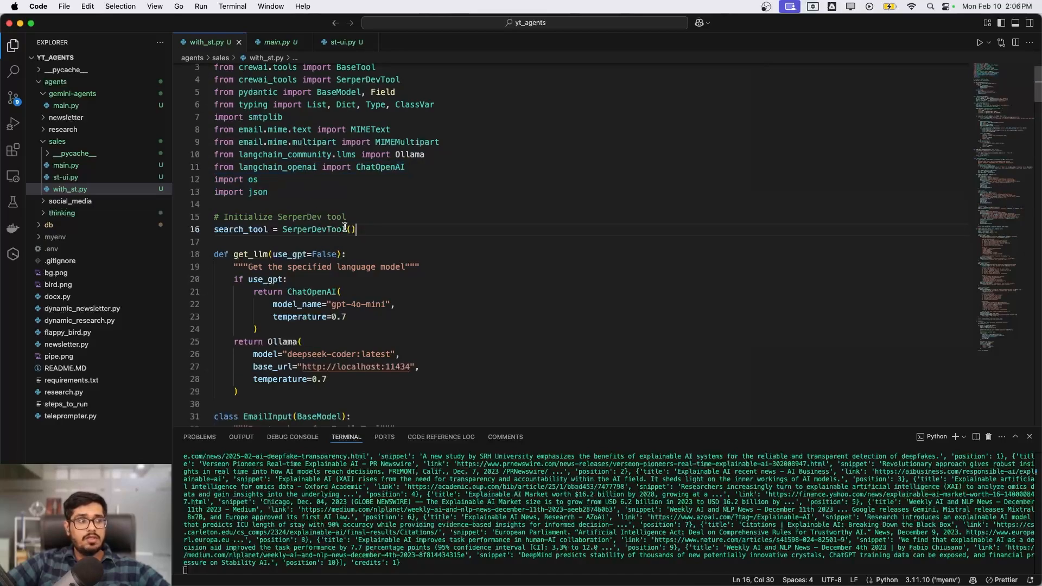
{"action": "left_click", "coordinate": [207, 229], "text": "shift"}
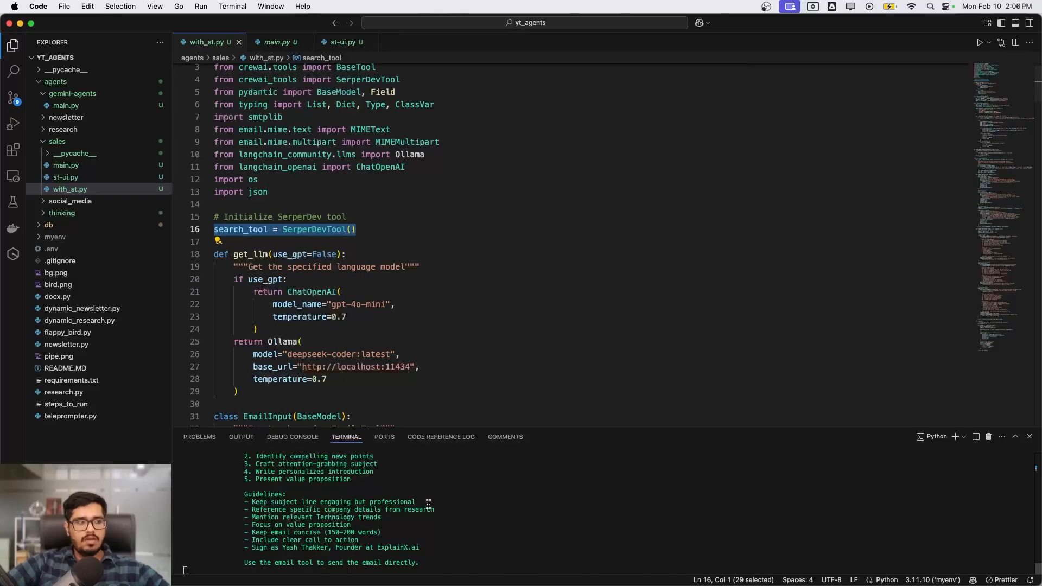
{"action": "scroll", "coordinate": [281, 278], "scroll_direction": "down", "scroll_amount": 3}
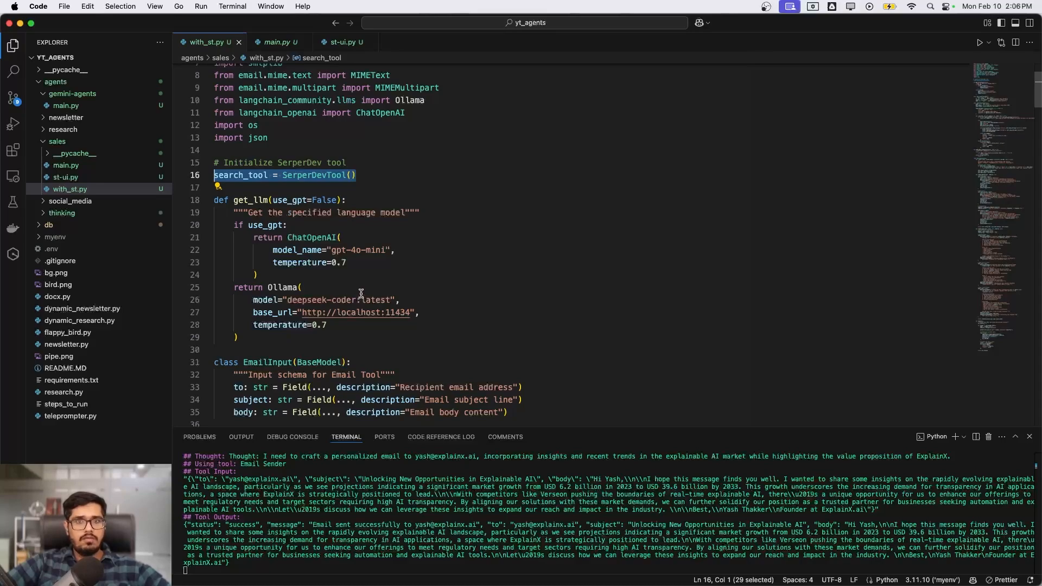
{"action": "double_click", "coordinate": [342, 300]}
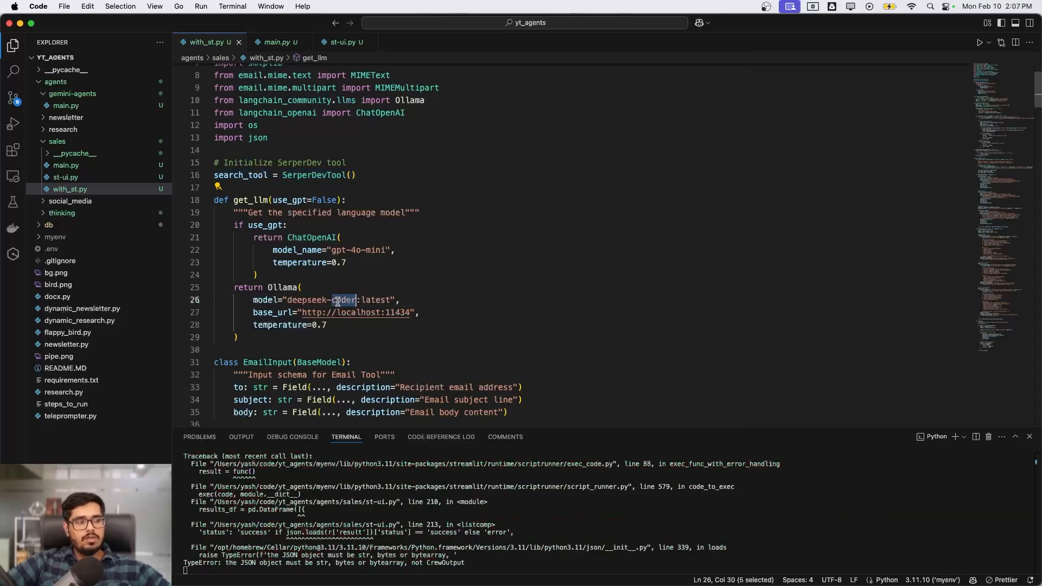
{"action": "type", "text": "r1"}
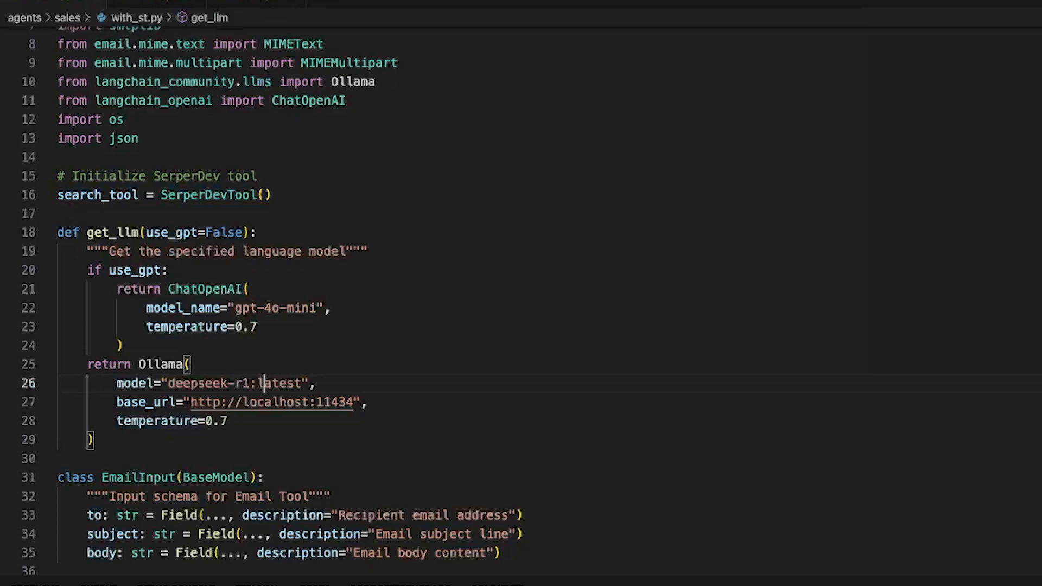
{"action": "double_click", "coordinate": [262, 383]}
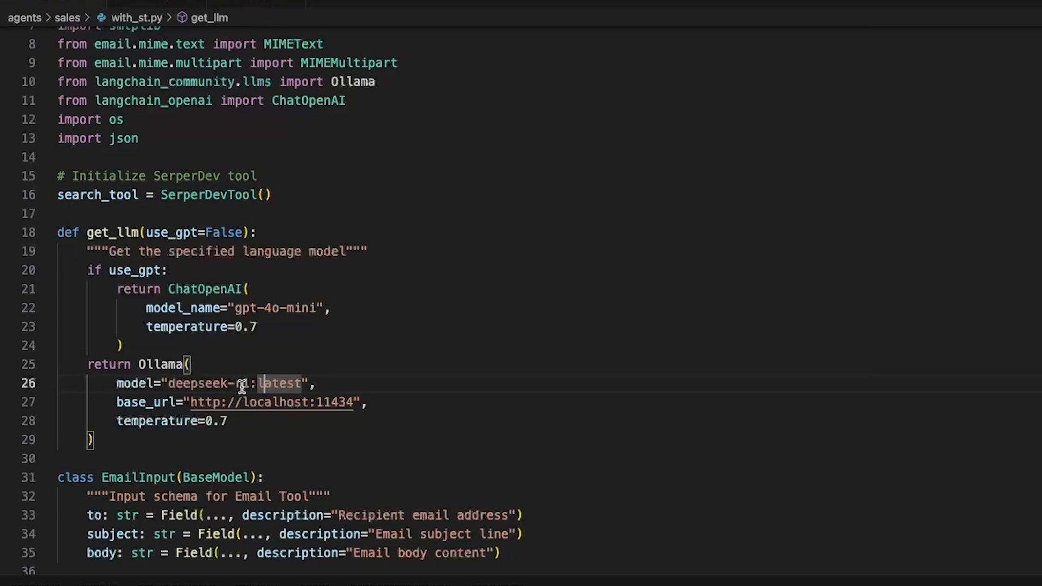
{"action": "left_click_drag", "start_coordinate": [170, 383], "coordinate": [247, 383]}
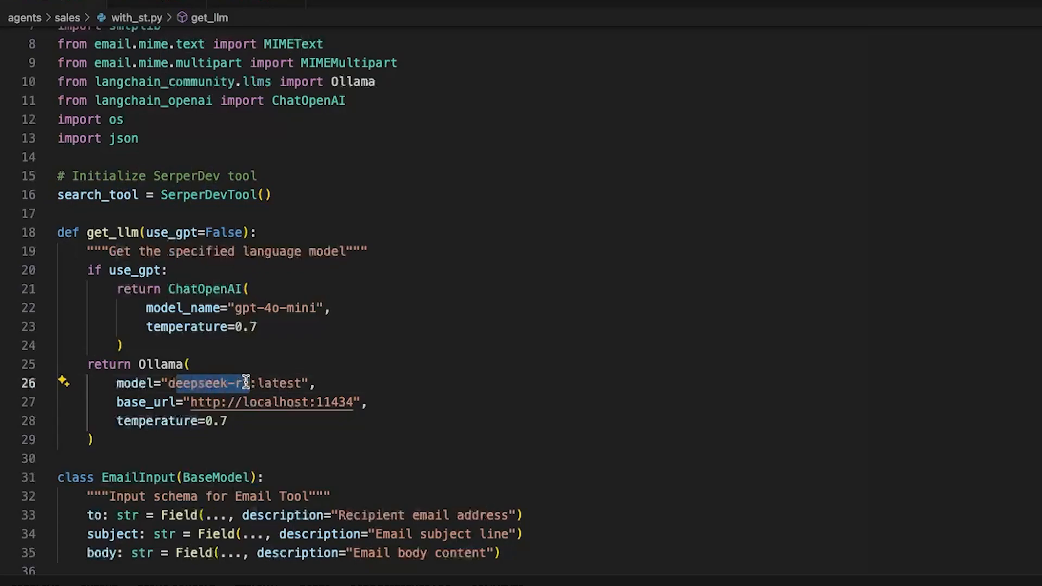
{"action": "left_click_drag", "start_coordinate": [234, 326], "coordinate": [59, 277]}
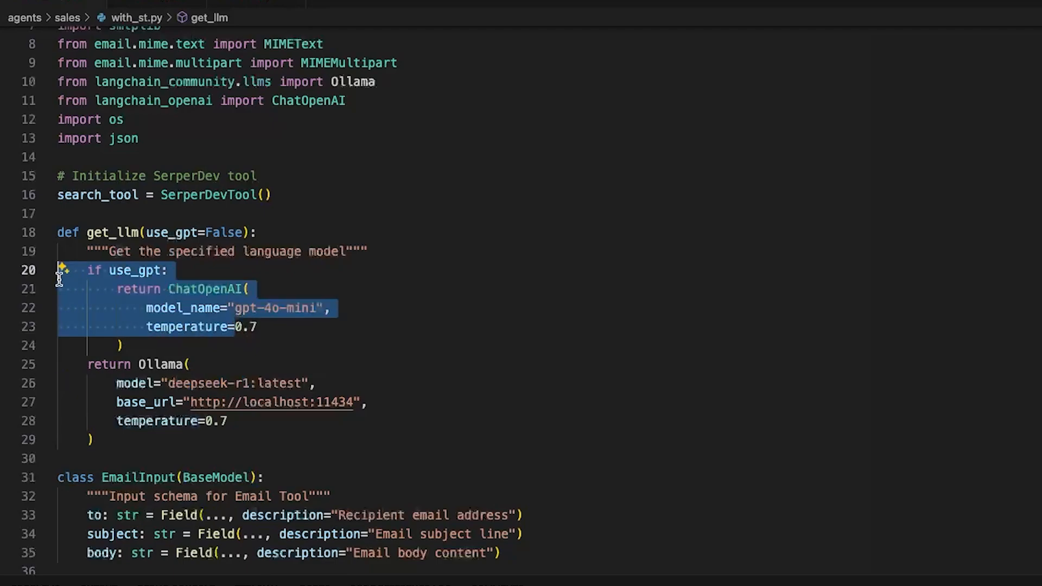
{"action": "left_click_drag", "start_coordinate": [245, 440], "coordinate": [36, 371]}
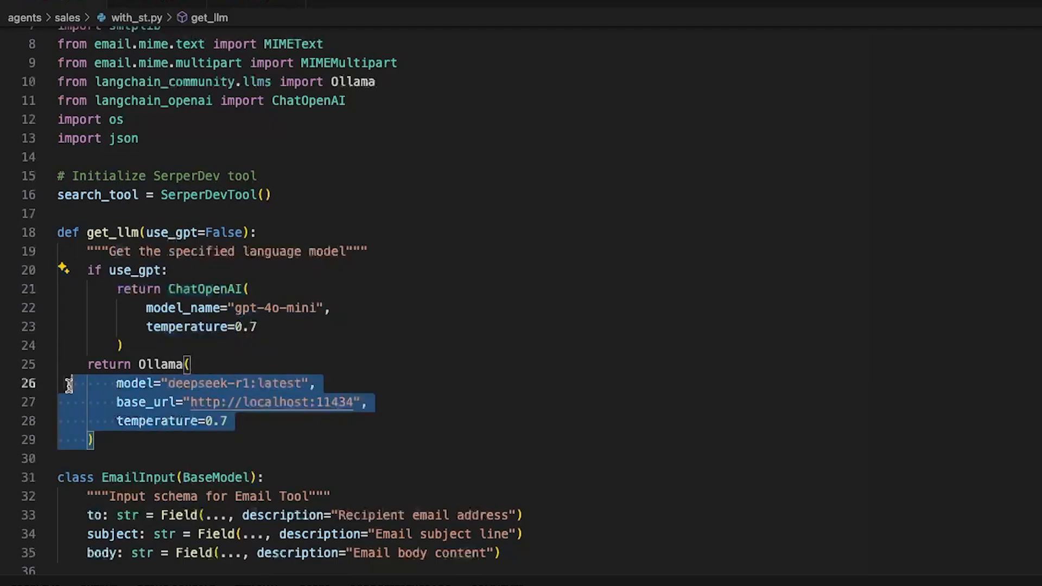
{"action": "scroll", "coordinate": [179, 371], "scroll_direction": "down", "scroll_amount": 4}
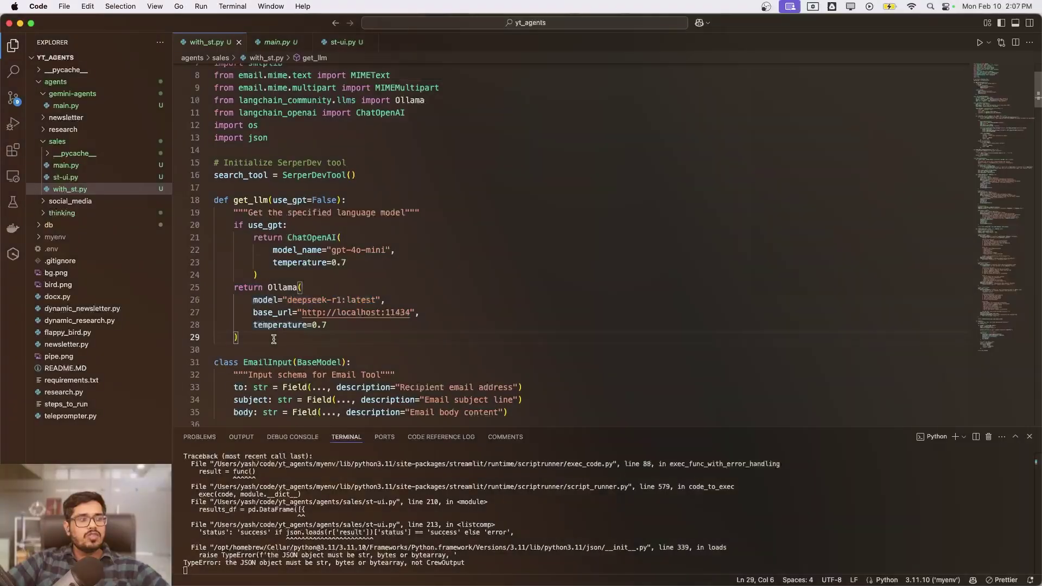
{"action": "left_click", "coordinate": [203, 199], "text": "shift"}
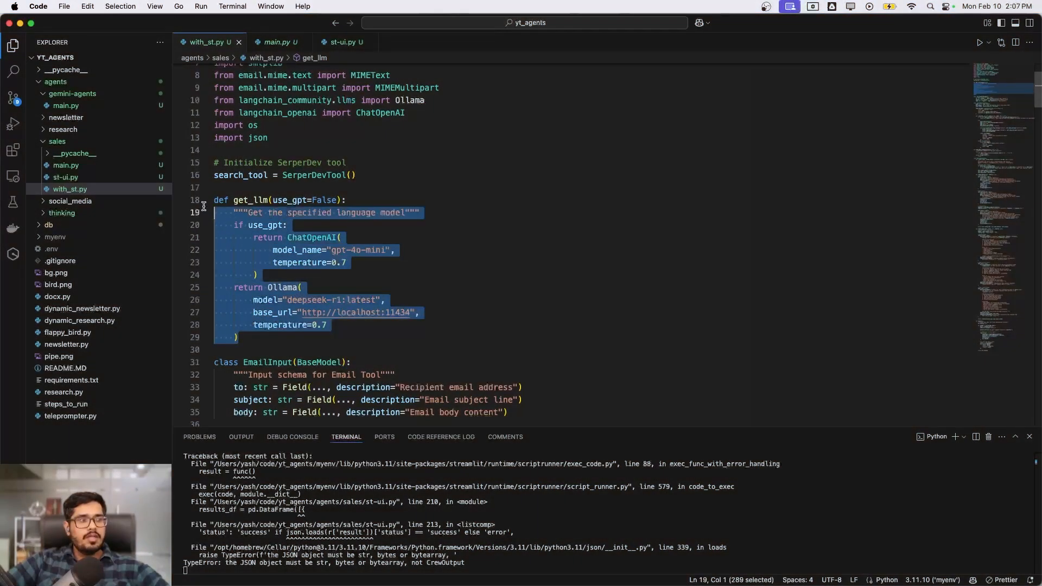
{"action": "scroll", "coordinate": [203, 199], "scroll_direction": "down", "scroll_amount": 5}
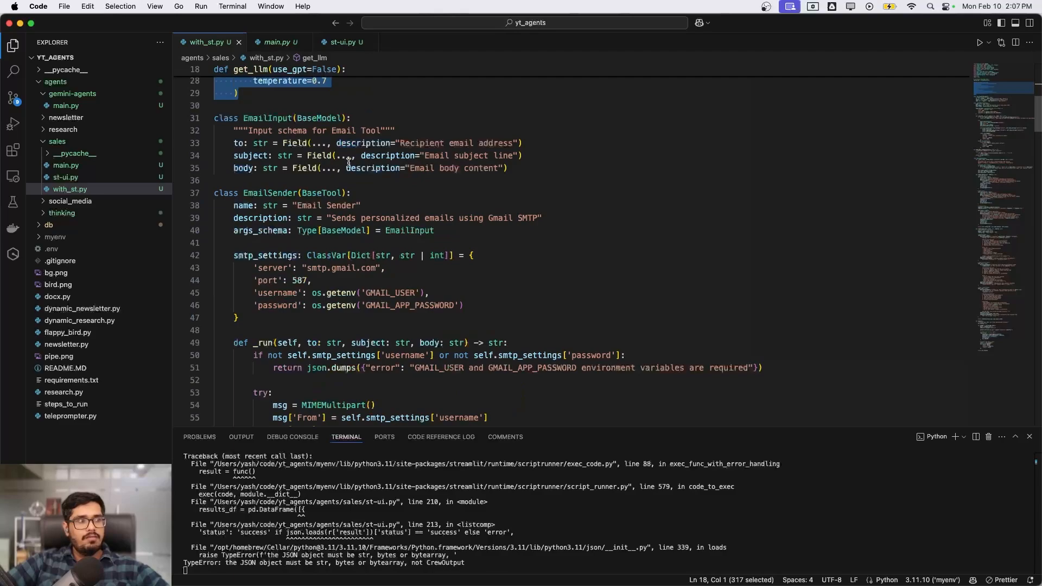
{"action": "left_click_drag", "start_coordinate": [531, 173], "coordinate": [213, 118]}
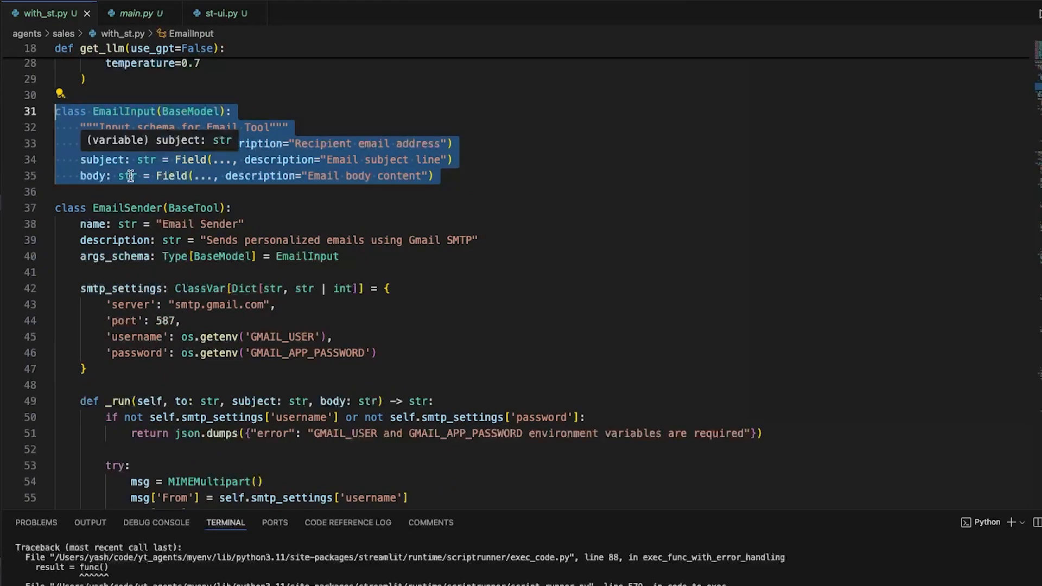
{"action": "mouse_move", "coordinate": [332, 231]}
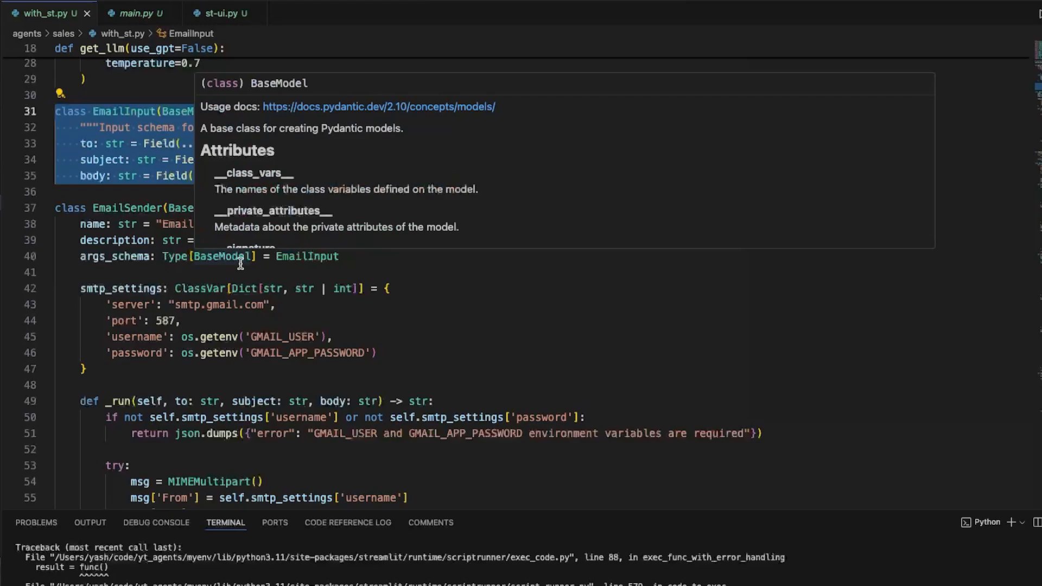
{"action": "mouse_move", "coordinate": [188, 112]}
{"action": "left_click", "coordinate": [137, 176]}
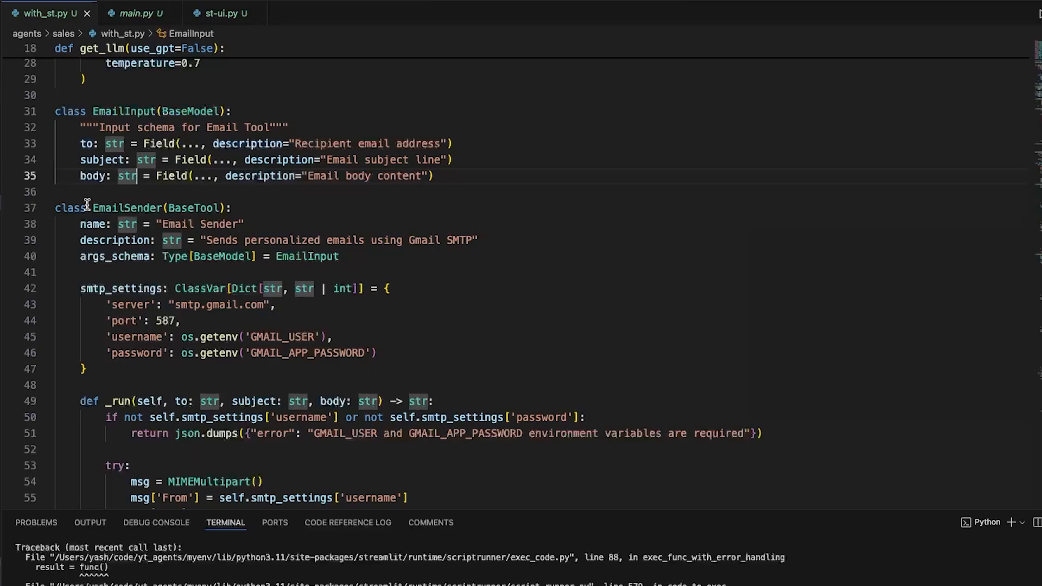
{"action": "left_click", "coordinate": [84, 144]}
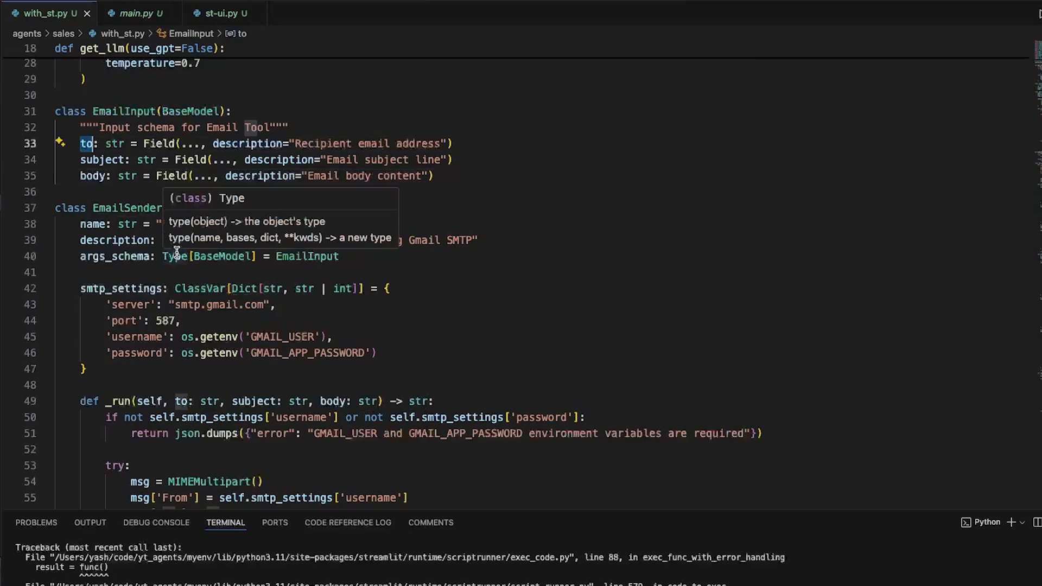
{"action": "left_click", "coordinate": [91, 160]}
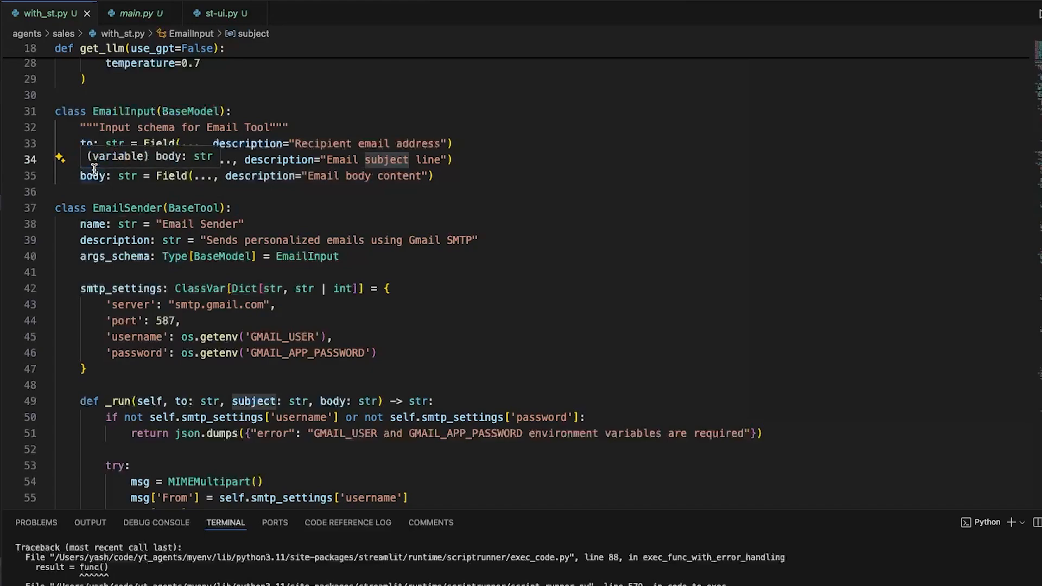
{"action": "left_click", "coordinate": [94, 175]}
{"action": "left_click_drag", "start_coordinate": [56, 208], "coordinate": [291, 372]}
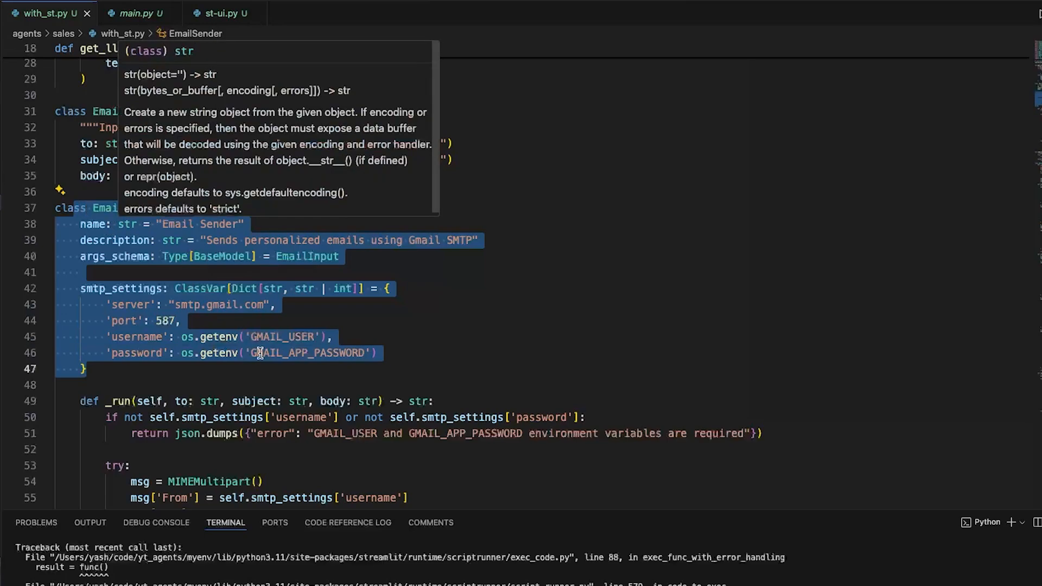
{"action": "left_click", "coordinate": [310, 353]}
{"action": "left_click_drag", "start_coordinate": [106, 336], "coordinate": [358, 352]}
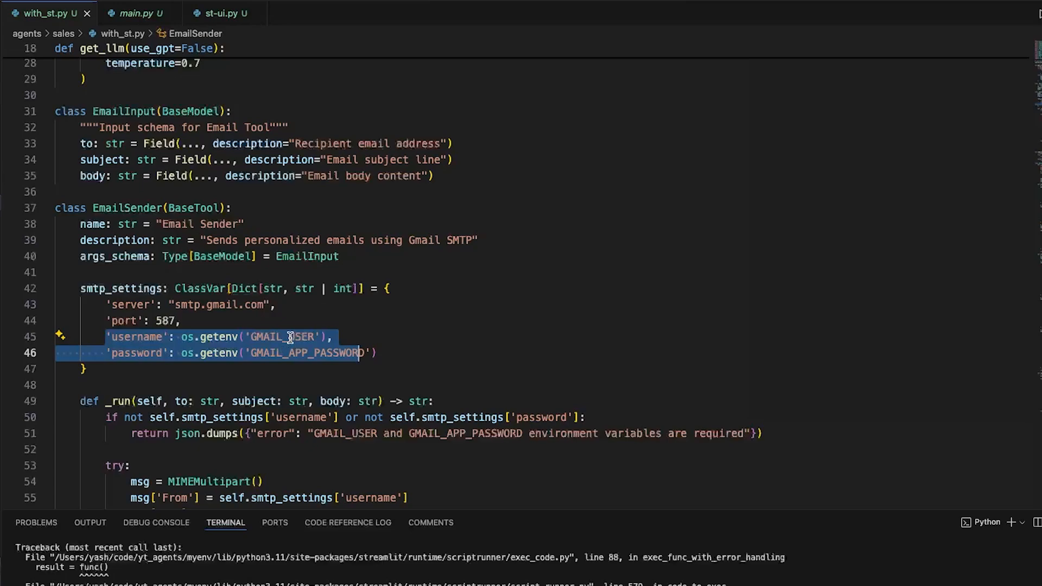
{"action": "double_click", "coordinate": [291, 337]}
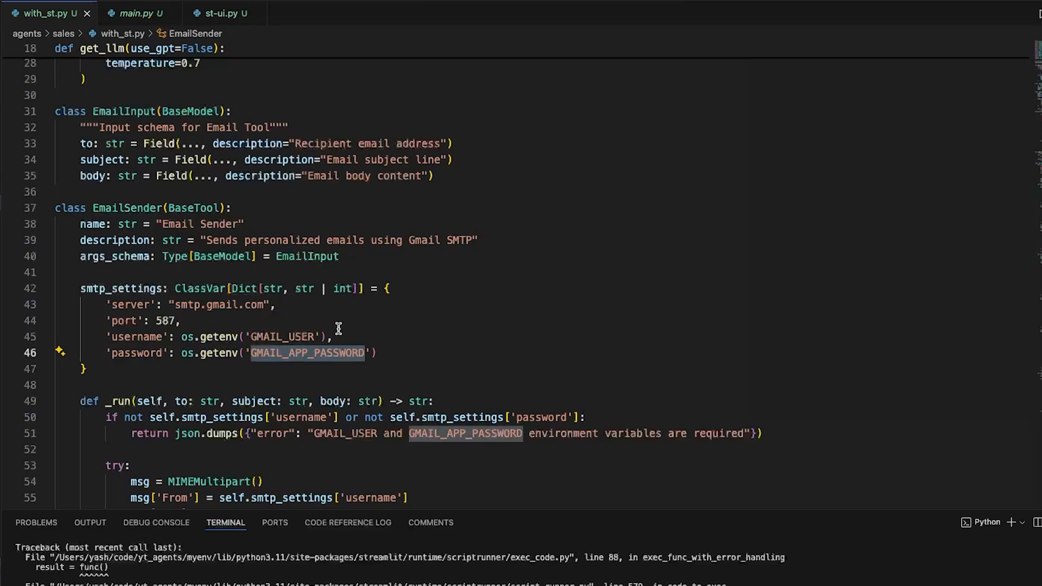
{"action": "double_click", "coordinate": [294, 337]}
{"action": "double_click", "coordinate": [294, 353]}
{"action": "scroll", "coordinate": [176, 285], "scroll_direction": "down", "scroll_amount": 1}
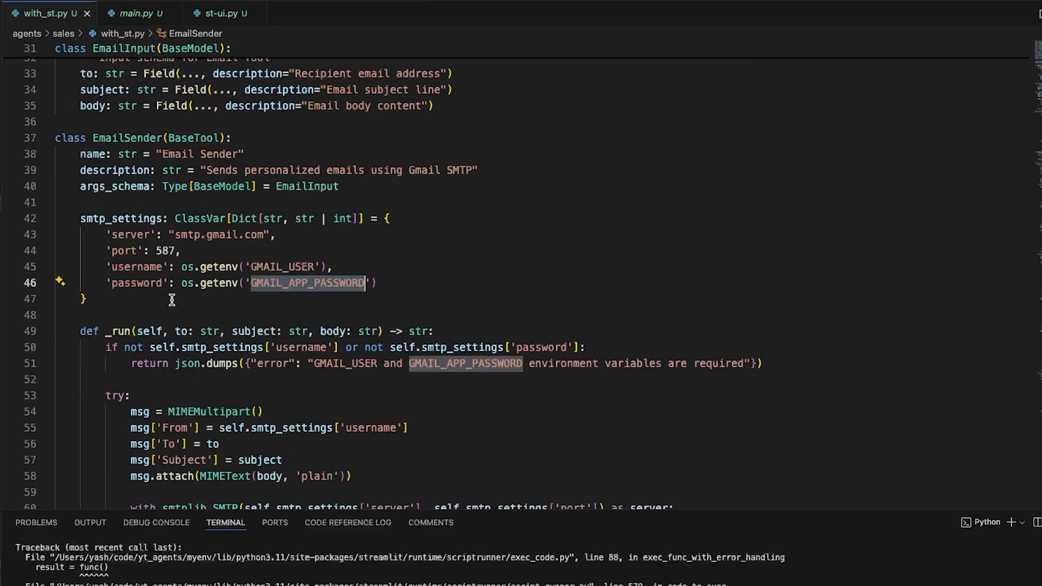
{"action": "scroll", "coordinate": [170, 299], "scroll_direction": "down", "scroll_amount": 5}
{"action": "scroll", "coordinate": [163, 243], "scroll_direction": "up", "scroll_amount": 3}
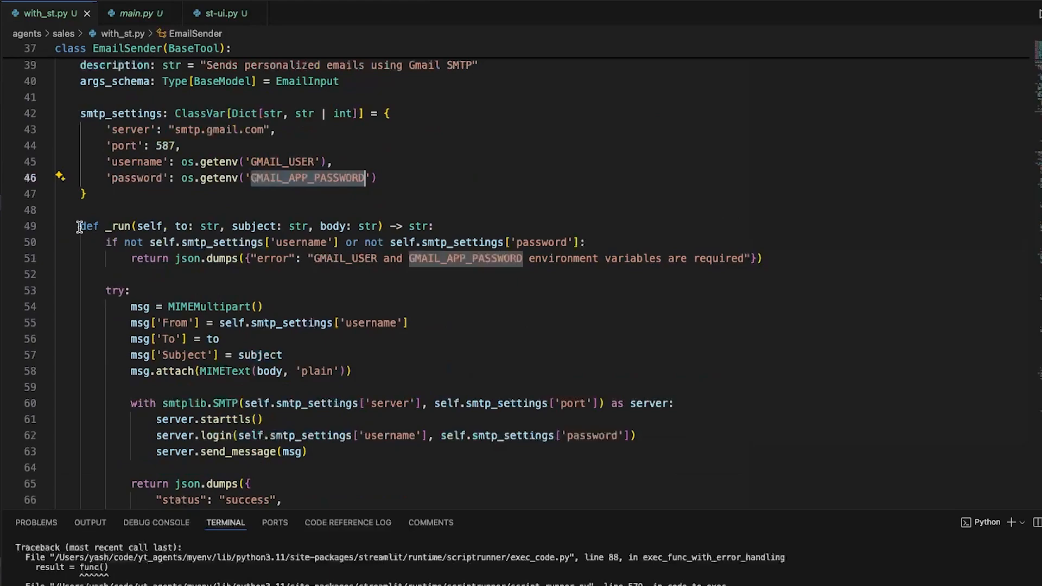
{"action": "left_click_drag", "start_coordinate": [80, 226], "coordinate": [339, 439]}
{"action": "scroll", "coordinate": [313, 379], "scroll_direction": "down", "scroll_amount": 2}
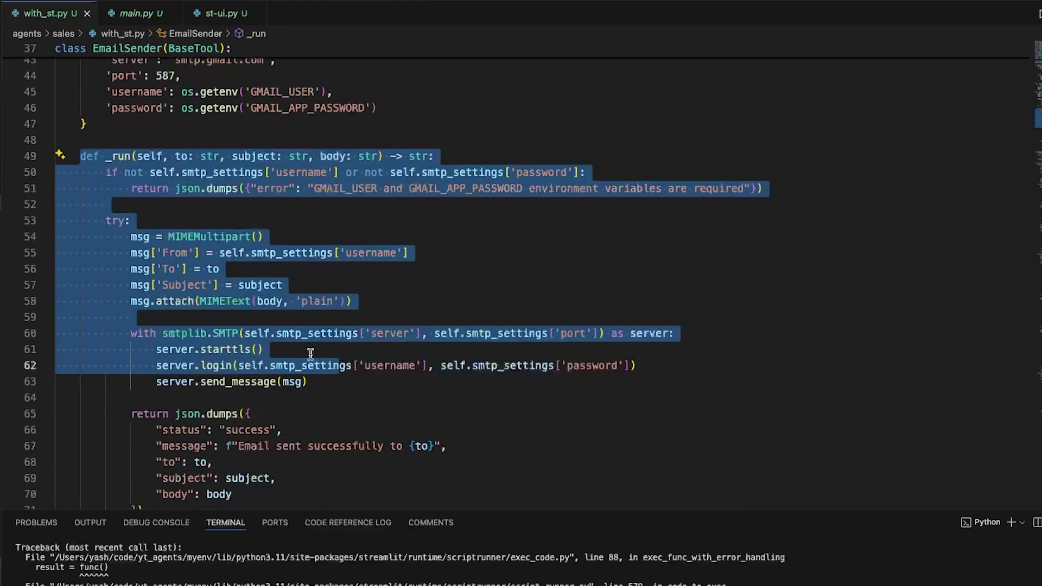
{"action": "left_click", "coordinate": [134, 236]}
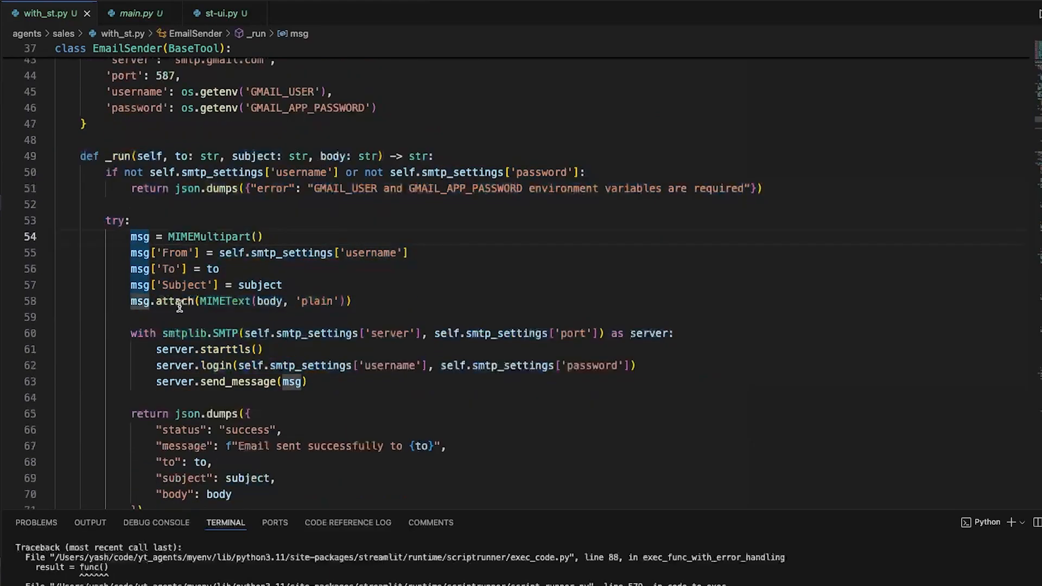
{"action": "scroll", "coordinate": [180, 315], "scroll_direction": "down", "scroll_amount": 1}
{"action": "left_click", "coordinate": [200, 299]}
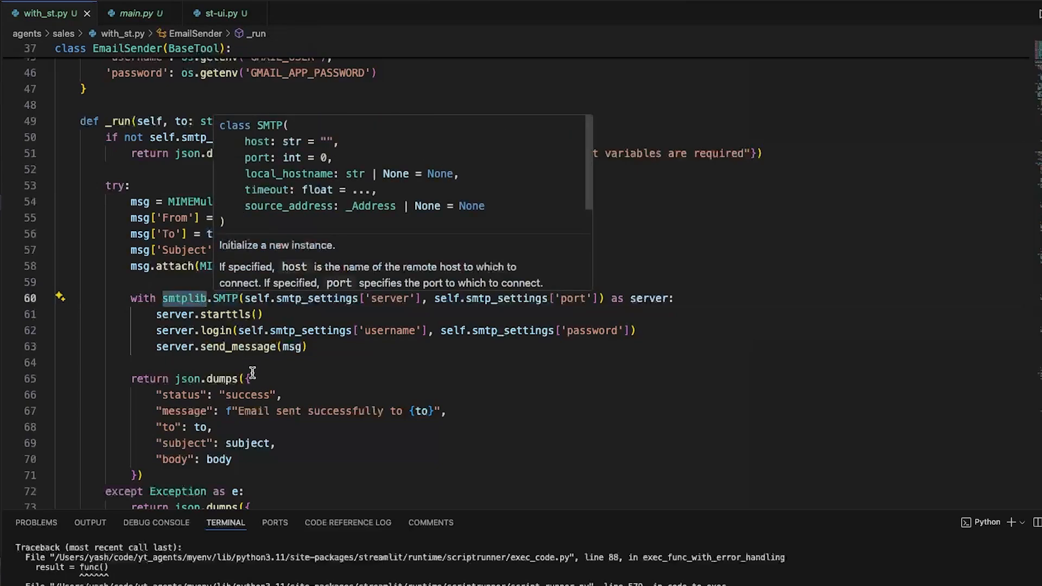
{"action": "scroll", "coordinate": [243, 300], "scroll_direction": "down", "scroll_amount": 2}
{"action": "scroll", "coordinate": [210, 345], "scroll_direction": "down", "scroll_amount": 2}
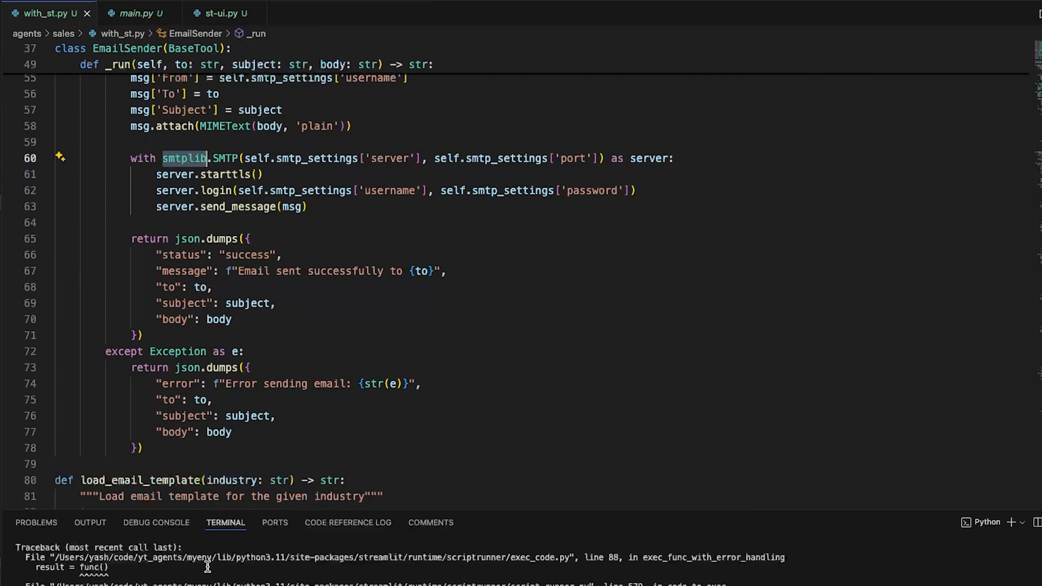
{"action": "left_click_drag", "start_coordinate": [72, 583], "coordinate": [75, 583]}
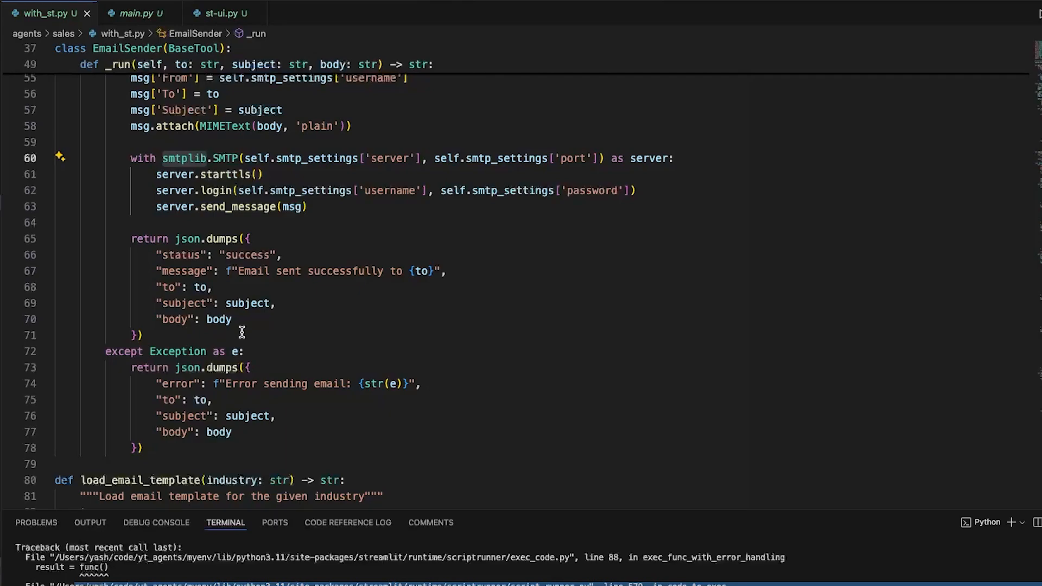
Read the 'Unlocking New Opportunities in Explainable AI' email body in Gmail
{"action": "key", "text": "super+Tab"}
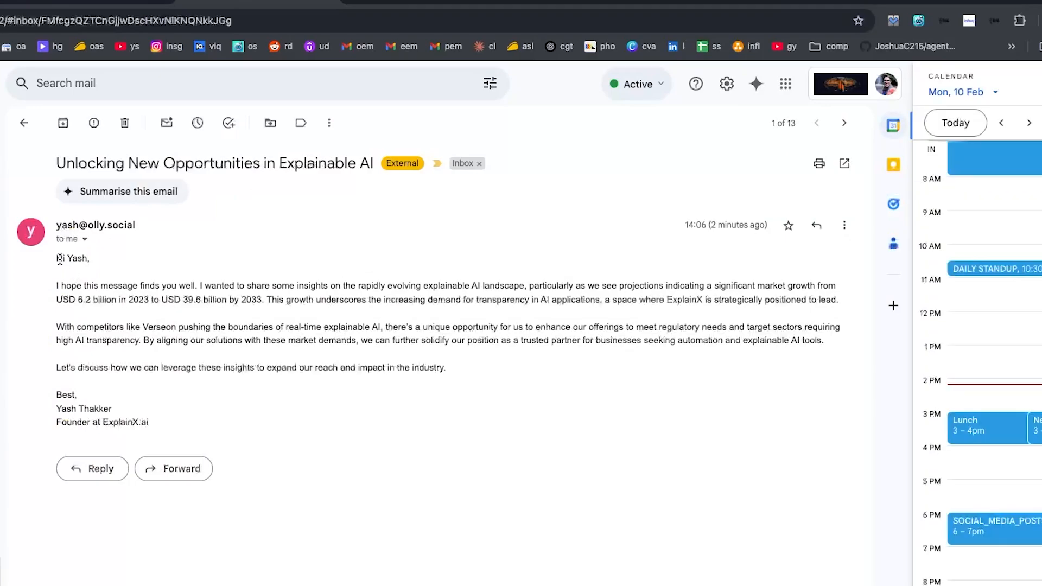
{"action": "left_click_drag", "start_coordinate": [59, 259], "coordinate": [190, 384]}
{"action": "left_click", "coordinate": [181, 376]}
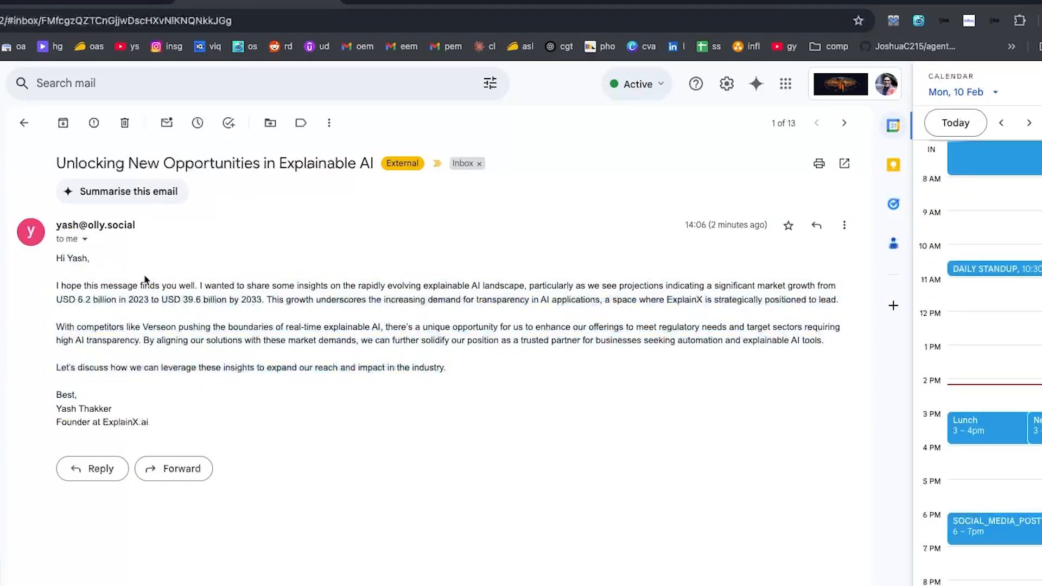
{"action": "mouse_move", "coordinate": [448, 368]}
{"action": "left_mouse_down"}
{"action": "mouse_move", "coordinate": [102, 281]}
{"action": "mouse_move", "coordinate": [57, 286]}
{"action": "mouse_move", "coordinate": [344, 350]}
{"action": "left_mouse_up"}
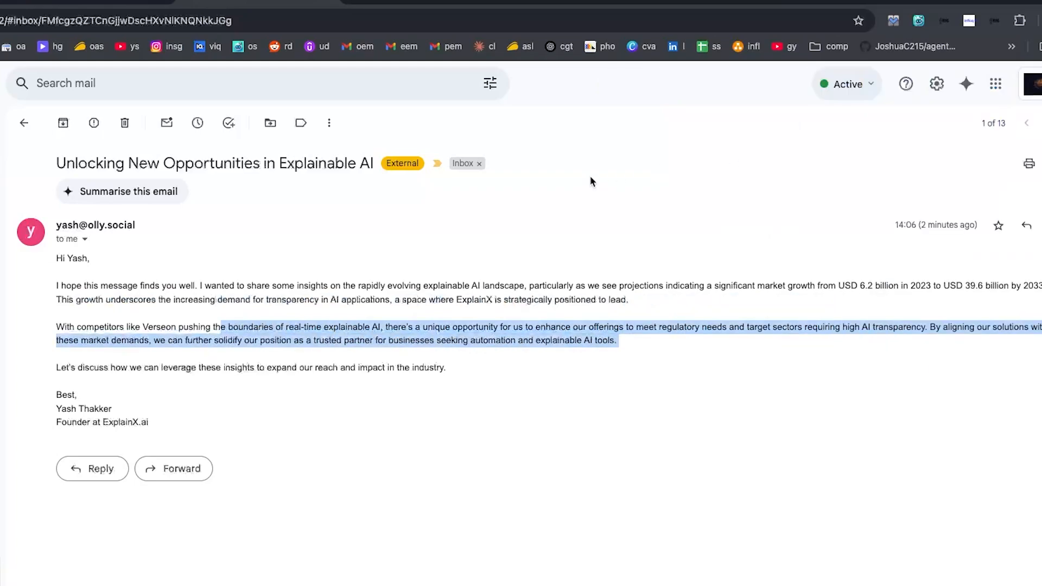
{"action": "left_click", "coordinate": [587, 331]}
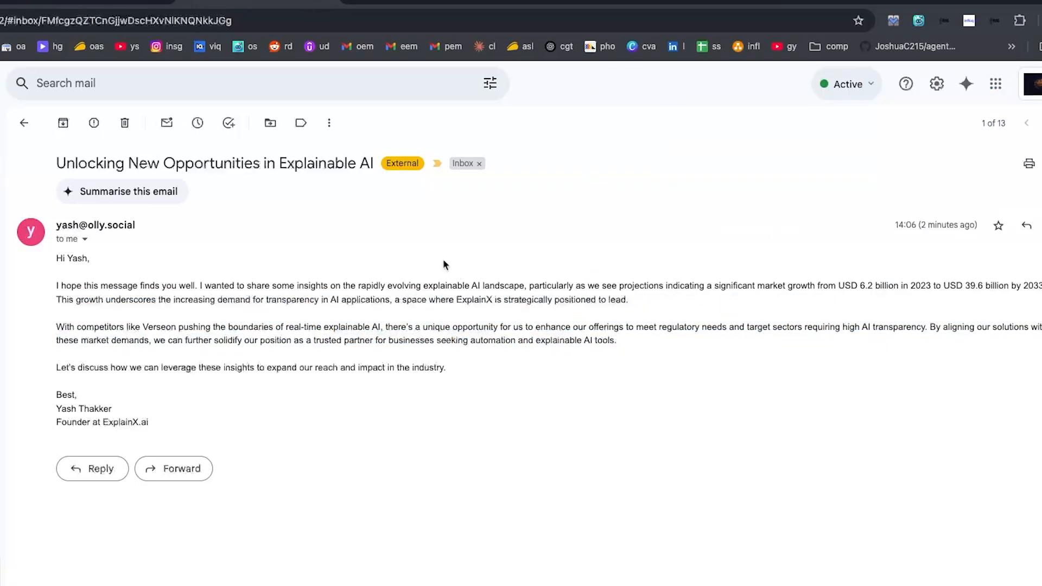
{"action": "scroll", "coordinate": [326, 285], "scroll_direction": "down", "scroll_amount": 5}
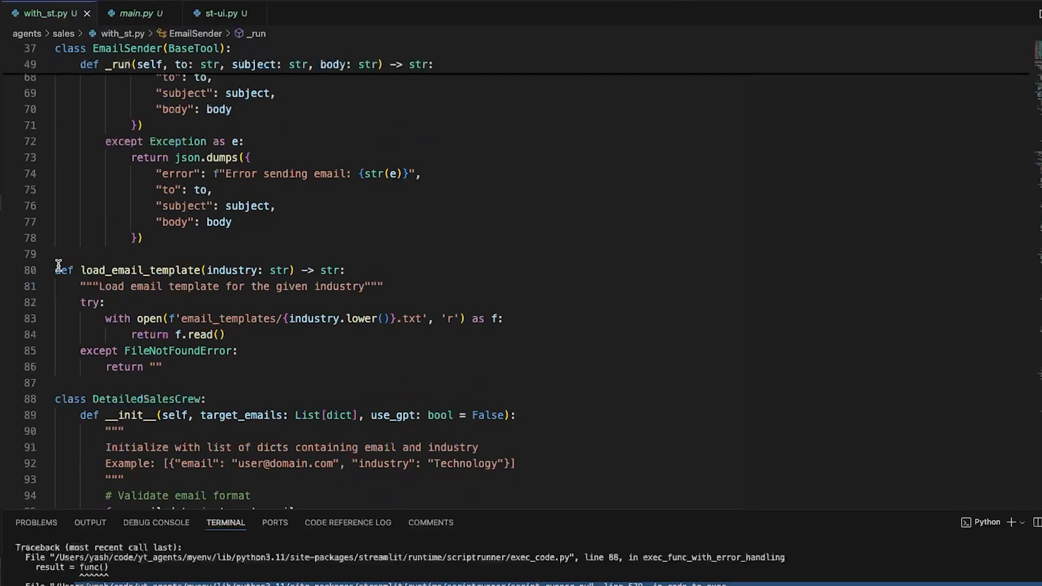
{"action": "left_click_drag", "start_coordinate": [54, 200], "coordinate": [163, 297]}
{"action": "scroll", "coordinate": [213, 361], "scroll_direction": "down", "scroll_amount": 2}
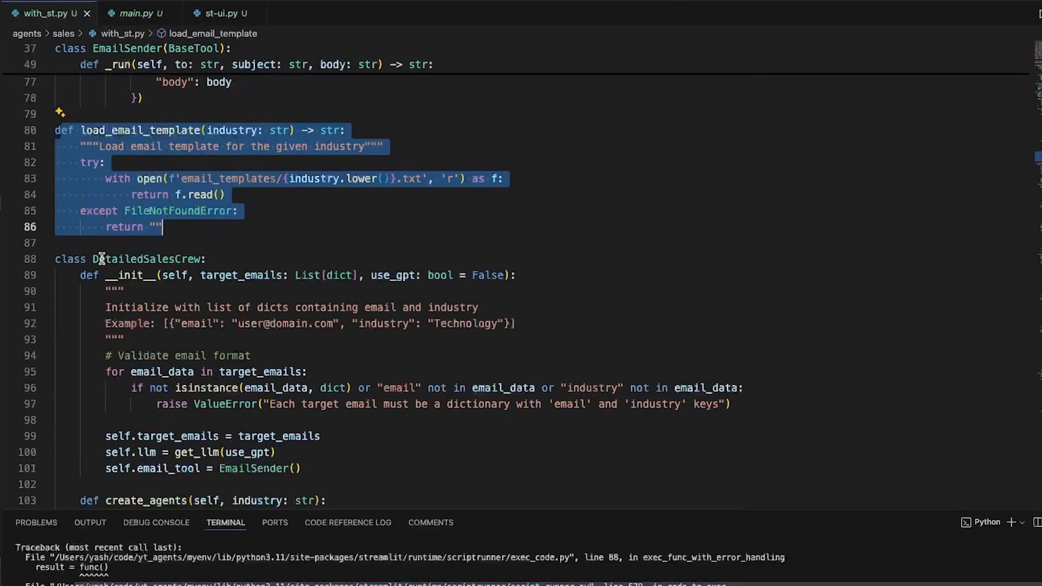
{"action": "left_click_drag", "start_coordinate": [92, 260], "coordinate": [198, 277]}
{"action": "mouse_move", "coordinate": [241, 276]}
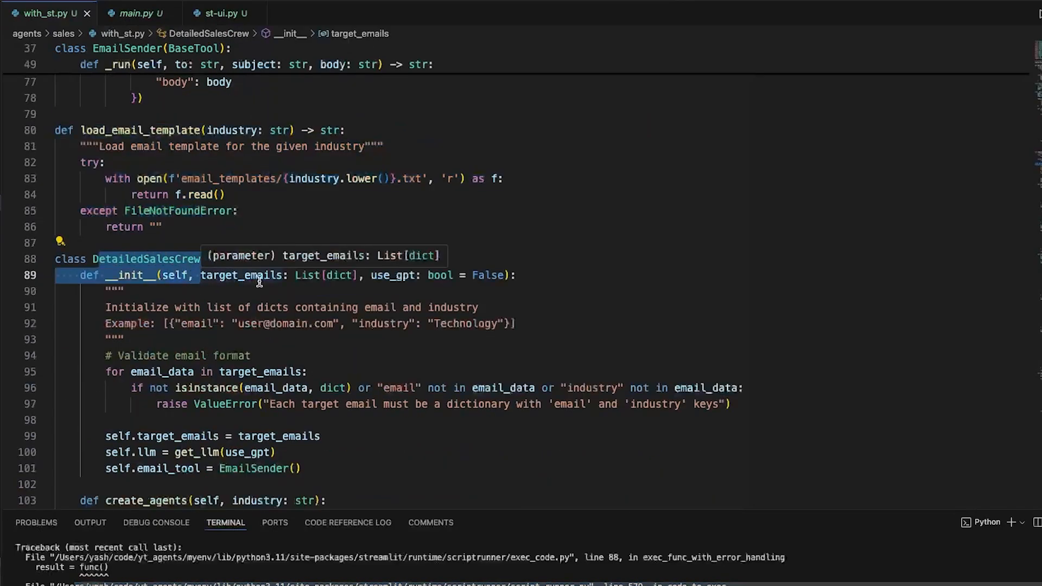
{"action": "scroll", "coordinate": [259, 281], "scroll_direction": "down", "scroll_amount": 2}
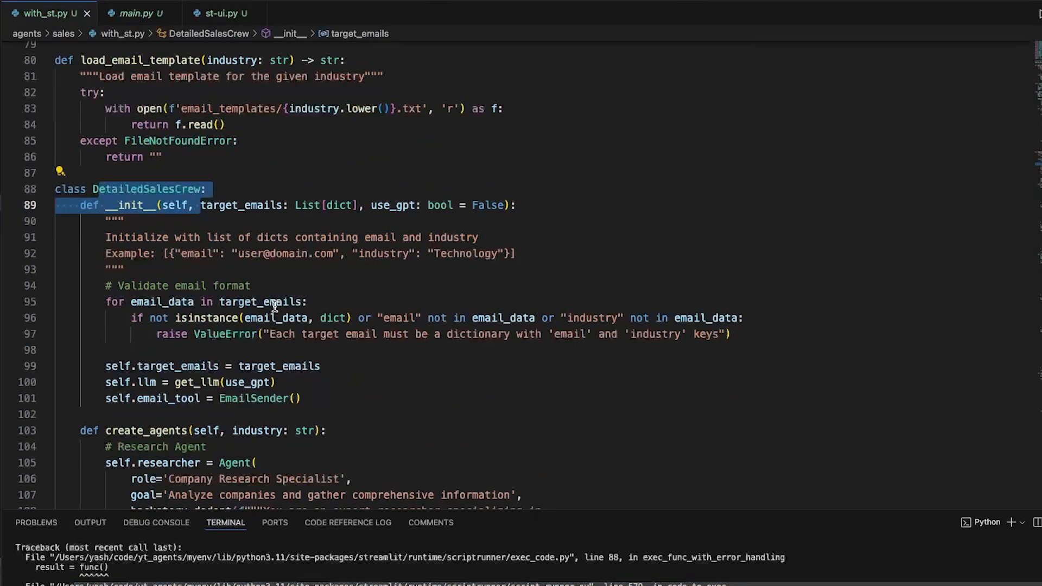
{"action": "scroll", "coordinate": [280, 302], "scroll_direction": "down", "scroll_amount": 4}
{"action": "left_click_drag", "start_coordinate": [122, 255], "coordinate": [228, 354]}
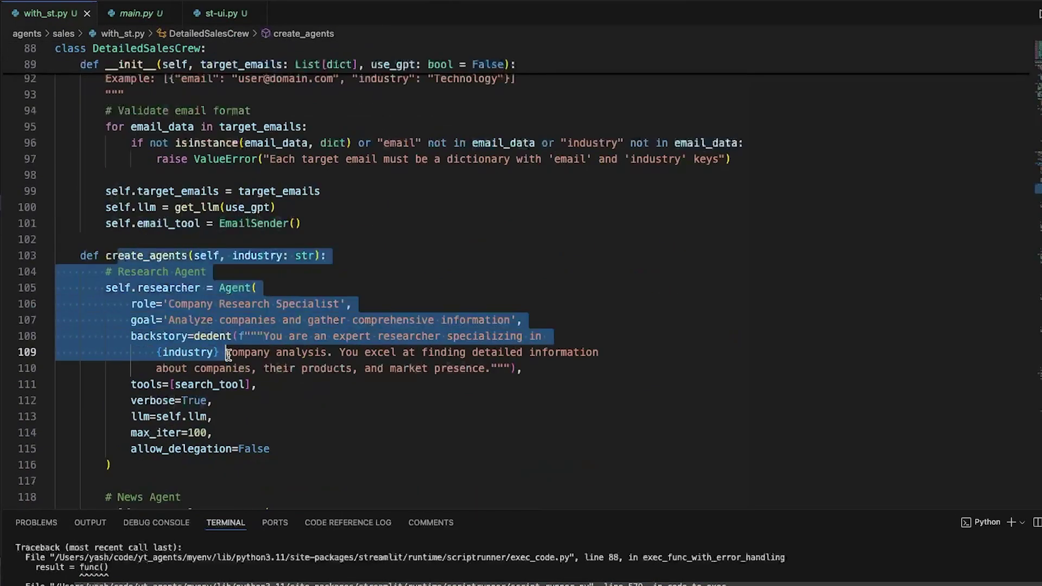
{"action": "left_click", "coordinate": [168, 304]}
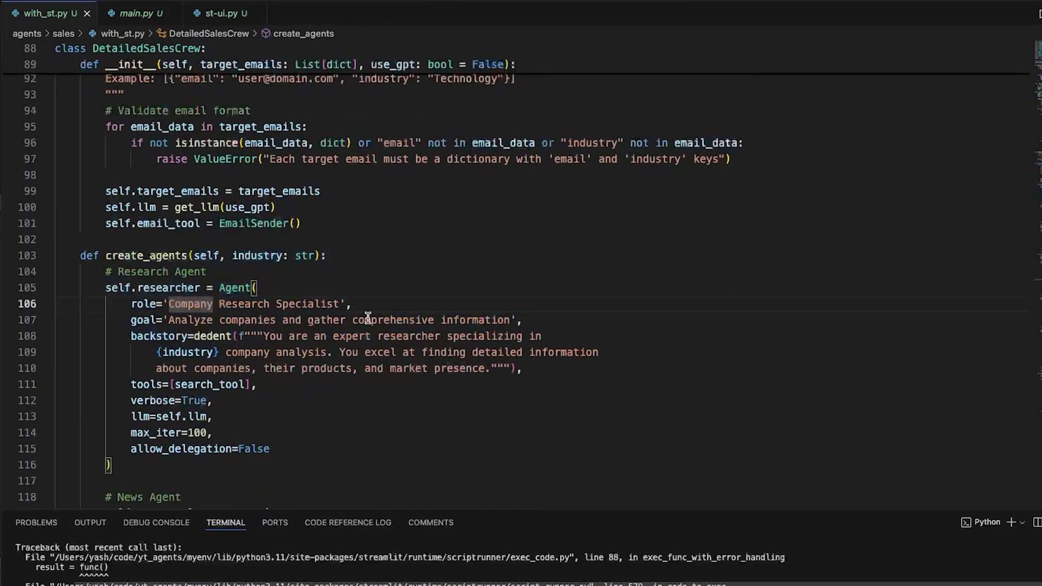
{"action": "scroll", "coordinate": [309, 323], "scroll_direction": "down", "scroll_amount": 1}
{"action": "scroll", "coordinate": [214, 334], "scroll_direction": "down", "scroll_amount": 3}
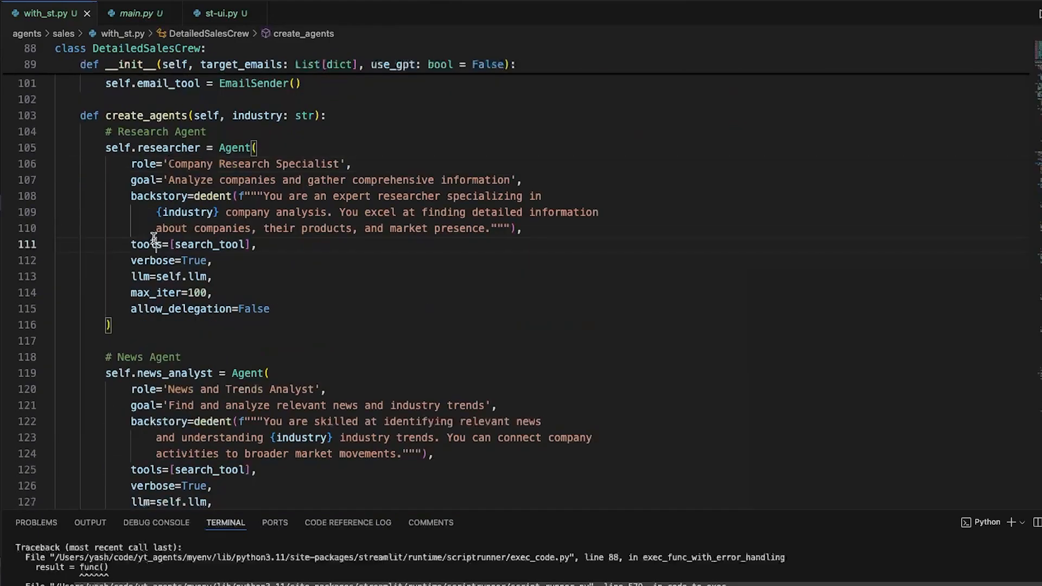
{"action": "left_click", "coordinate": [155, 244]}
{"action": "left_click", "coordinate": [201, 239]}
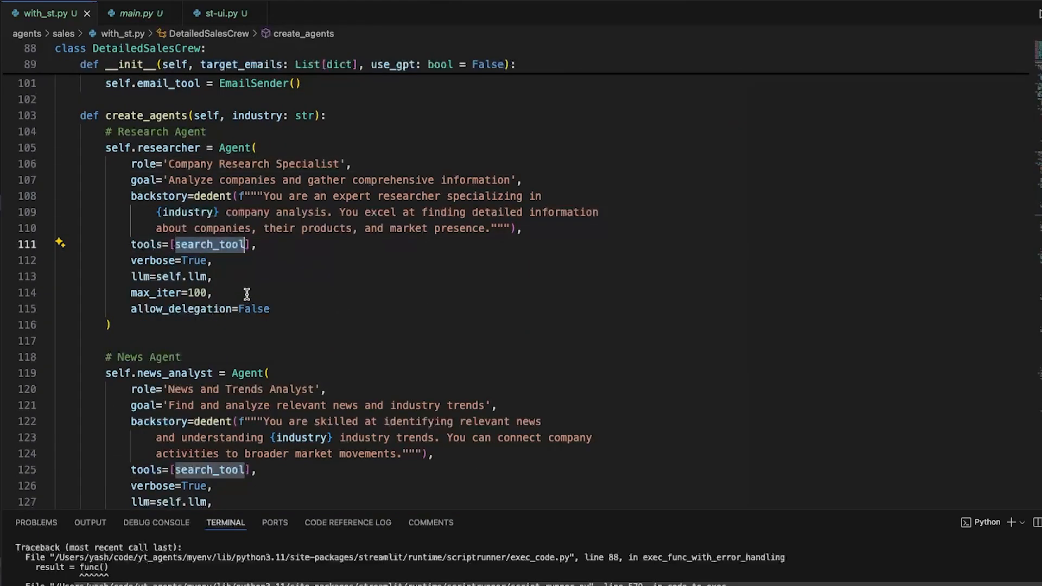
{"action": "left_click", "coordinate": [193, 261]}
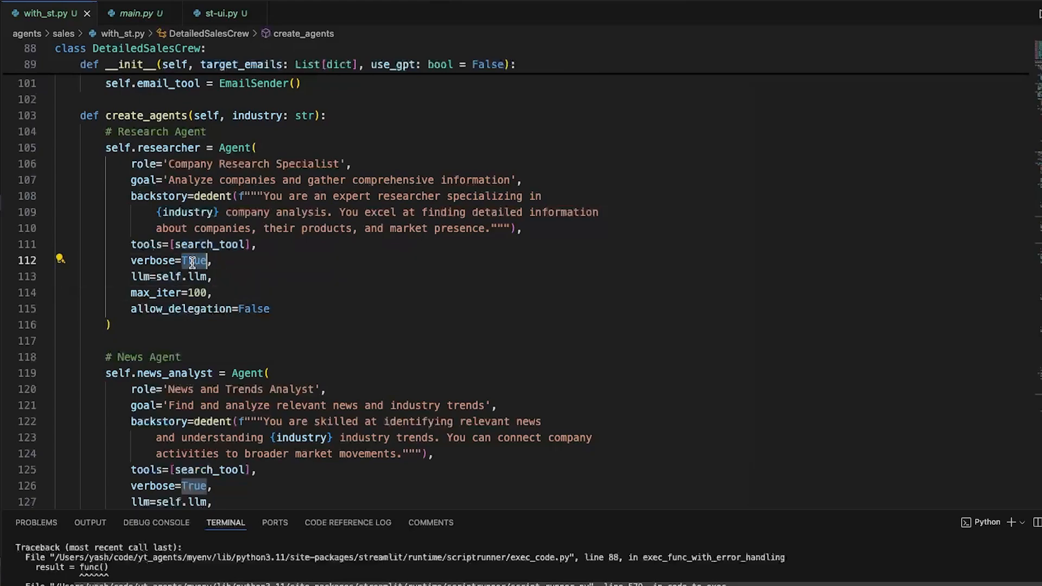
{"action": "left_click", "coordinate": [142, 277]}
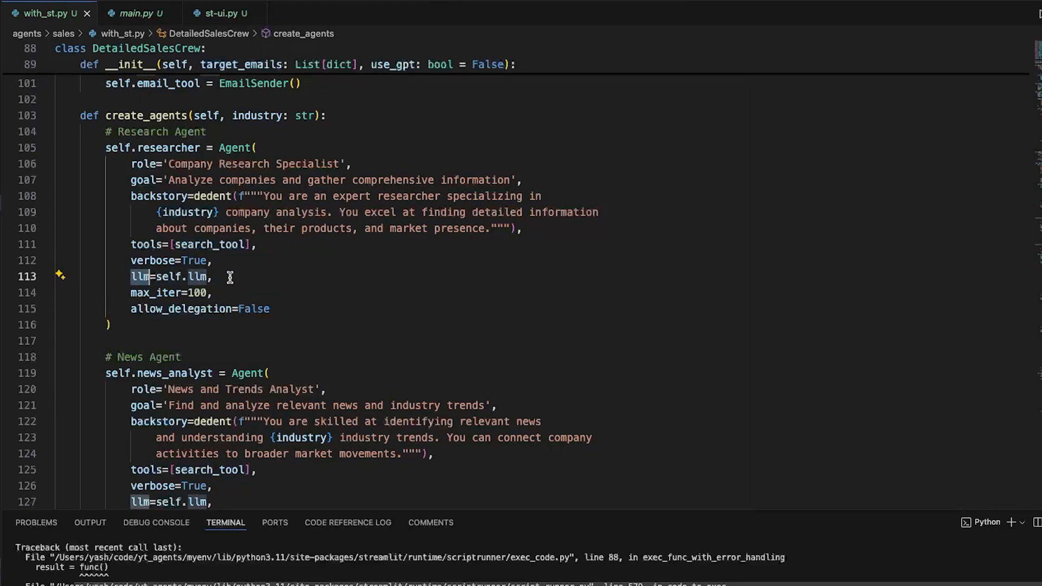
{"action": "left_click", "coordinate": [175, 309]}
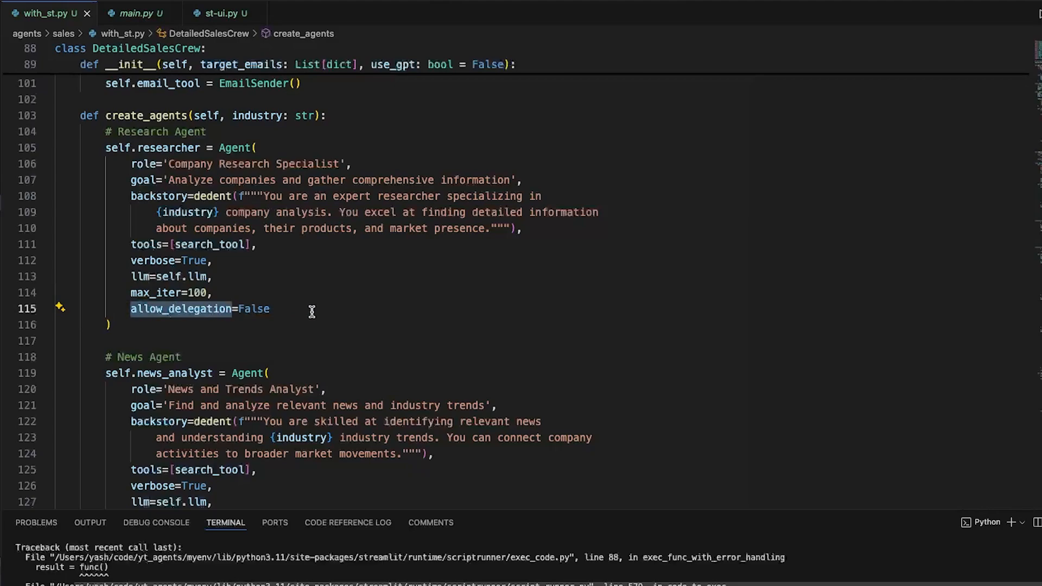
{"action": "scroll", "coordinate": [311, 311], "scroll_direction": "down", "scroll_amount": 2}
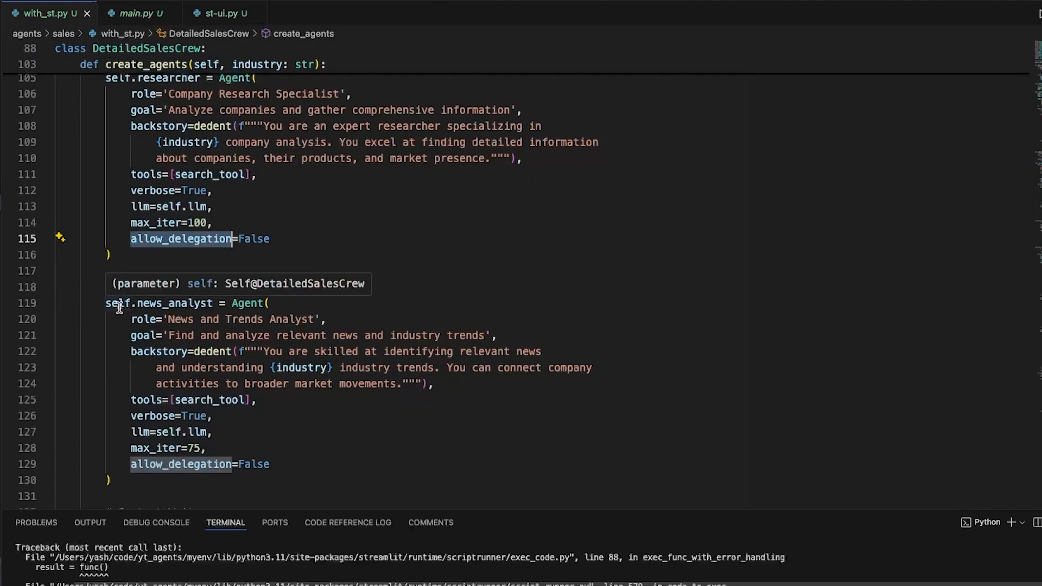
{"action": "left_click_drag", "start_coordinate": [105, 304], "coordinate": [270, 464]}
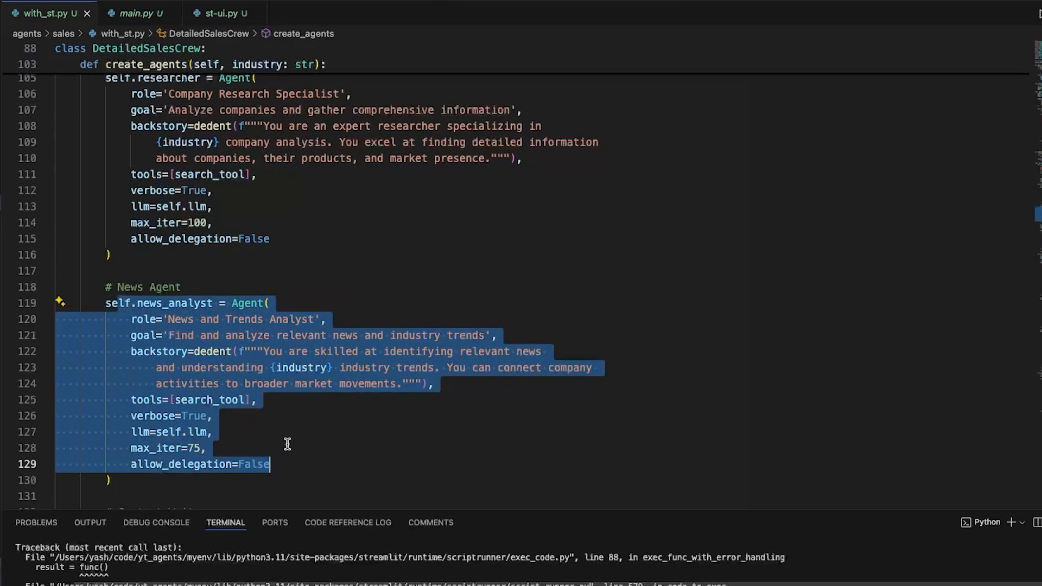
{"action": "scroll", "coordinate": [310, 407], "scroll_direction": "down", "scroll_amount": 3}
{"action": "scroll", "coordinate": [309, 407], "scroll_direction": "down", "scroll_amount": 5}
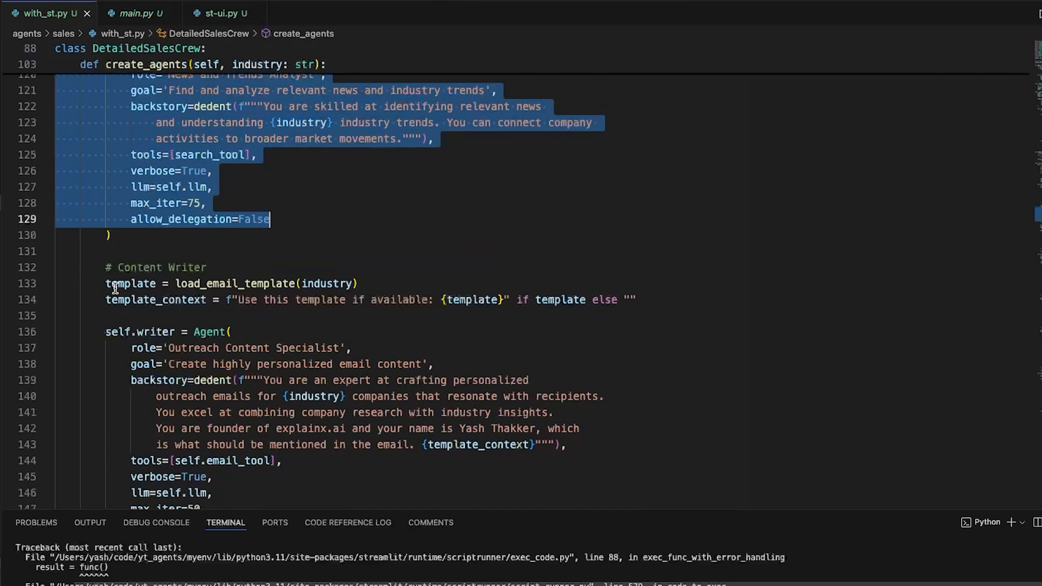
{"action": "left_click_drag", "start_coordinate": [119, 283], "coordinate": [260, 359]}
{"action": "left_click", "coordinate": [299, 397]}
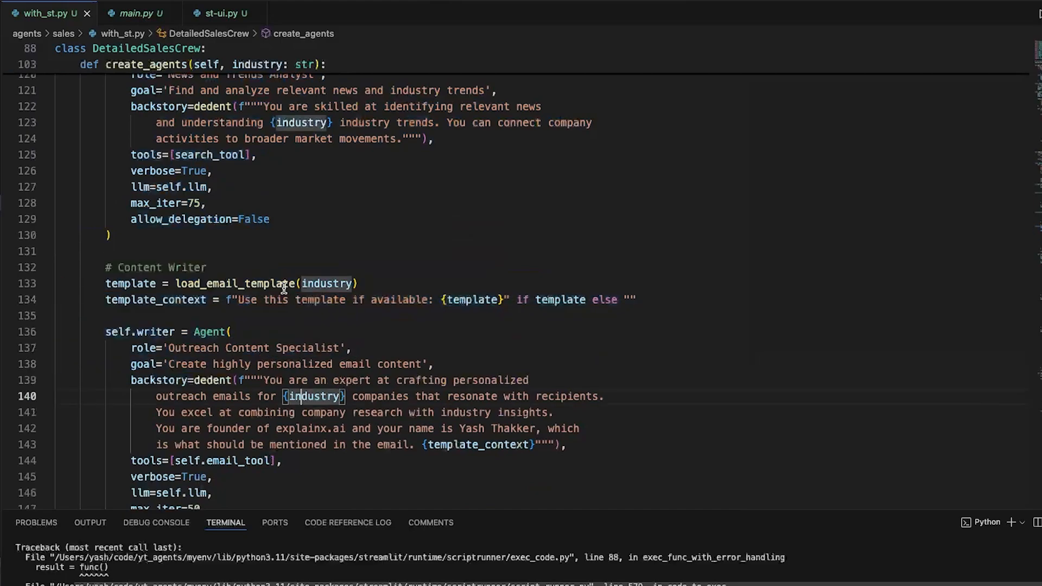
Show the app's empty Technology email template section from the Email Templates tab
{"action": "double_click", "coordinate": [261, 283]}
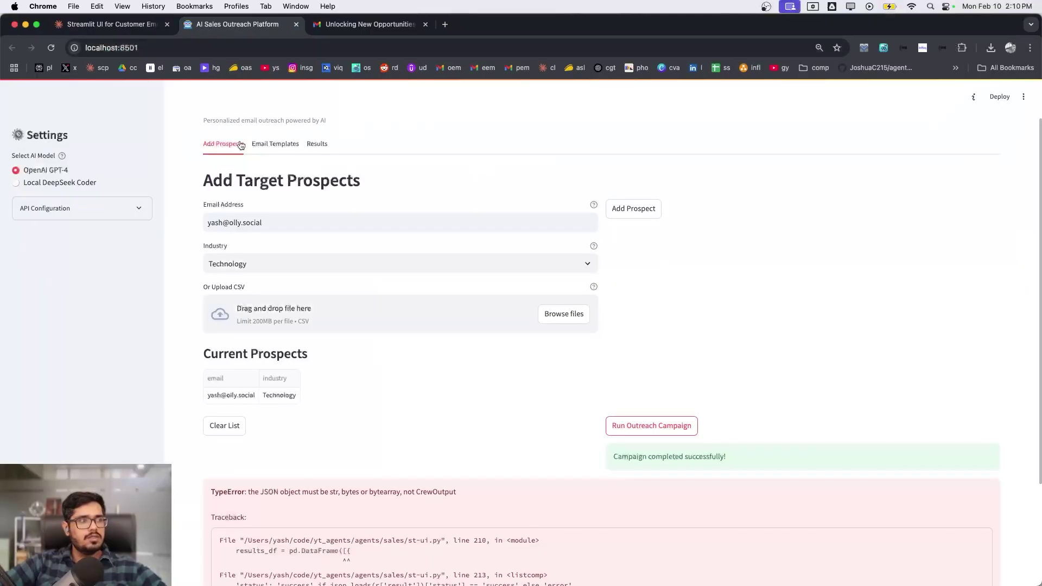
{"action": "left_click", "coordinate": [275, 144]}
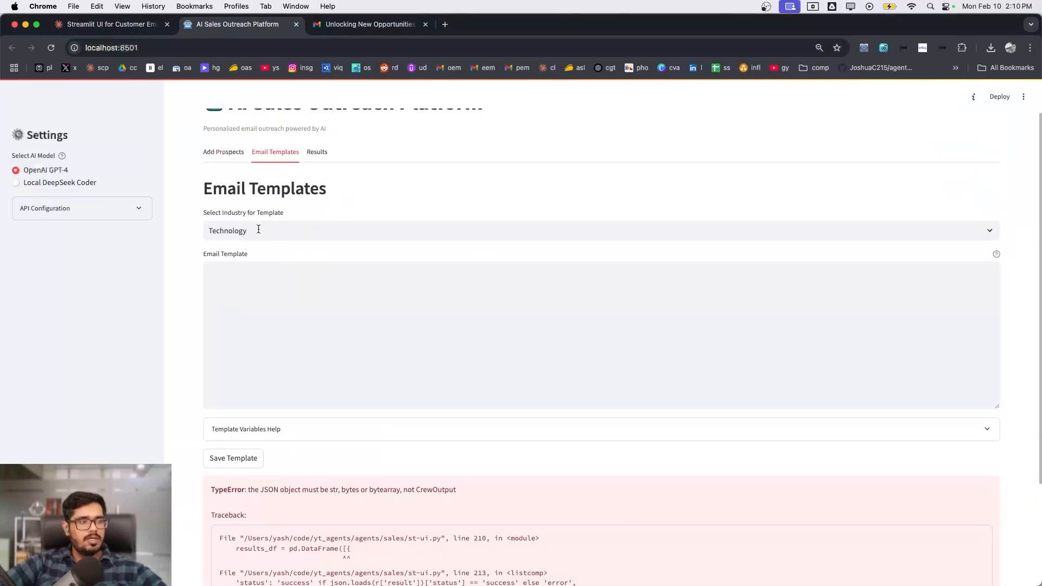
{"action": "left_click", "coordinate": [254, 229]}
{"action": "left_click", "coordinate": [263, 253]}
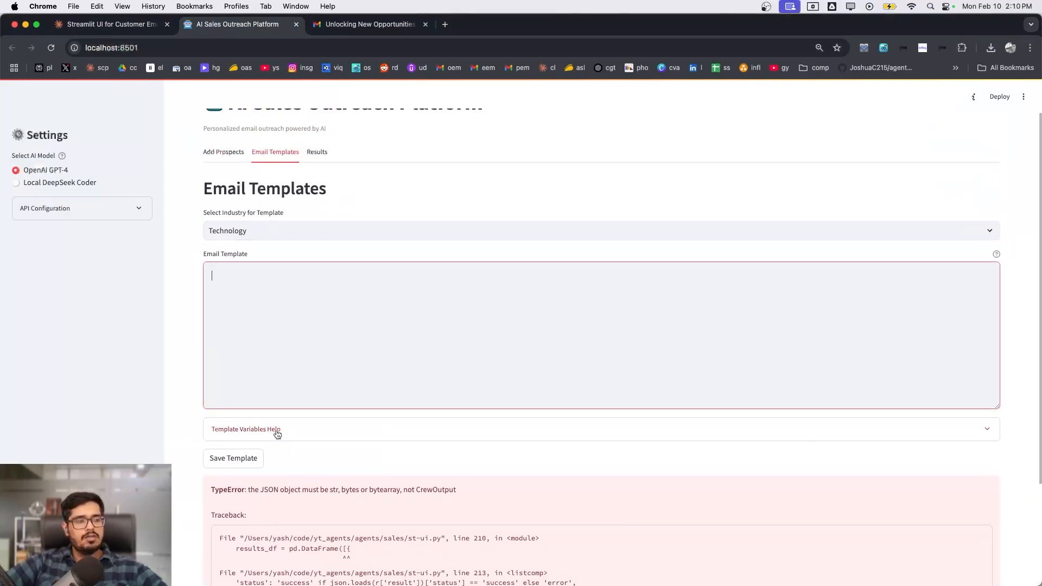
Show the Claude chat and select the Content Writer agent definition in the UI code
{"action": "left_click", "coordinate": [114, 27]}
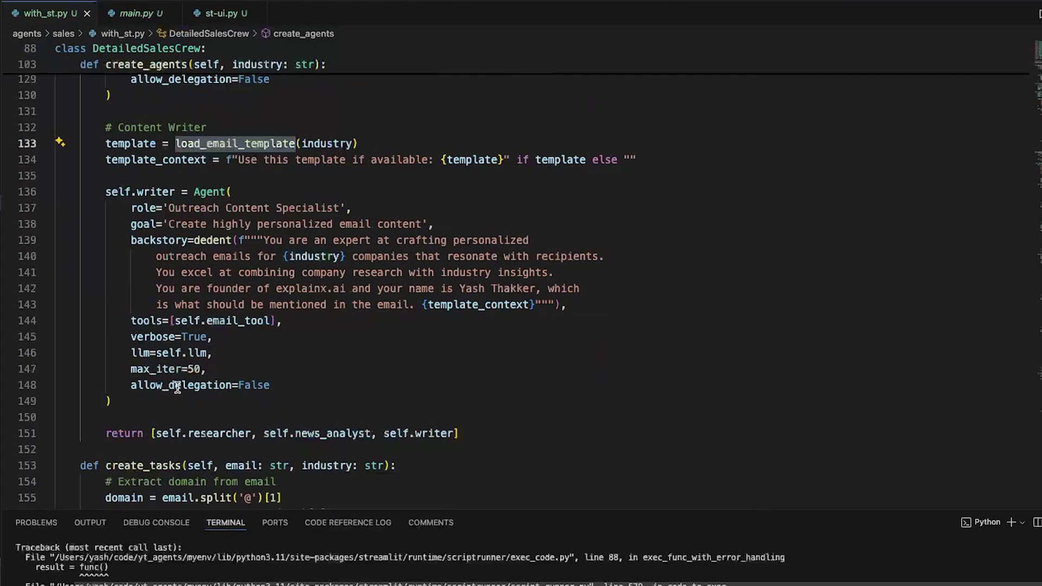
{"action": "mouse_move", "coordinate": [160, 403]}
{"action": "left_mouse_down"}
{"action": "mouse_move", "coordinate": [60, 288]}
{"action": "mouse_move", "coordinate": [61, 191]}
{"action": "left_mouse_up"}
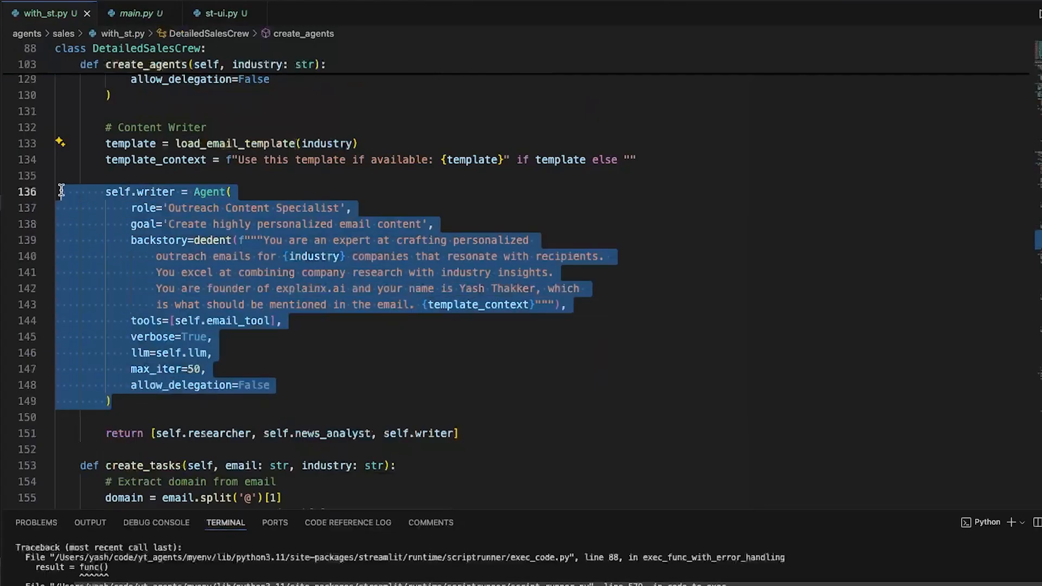
{"action": "mouse_move", "coordinate": [236, 144]}
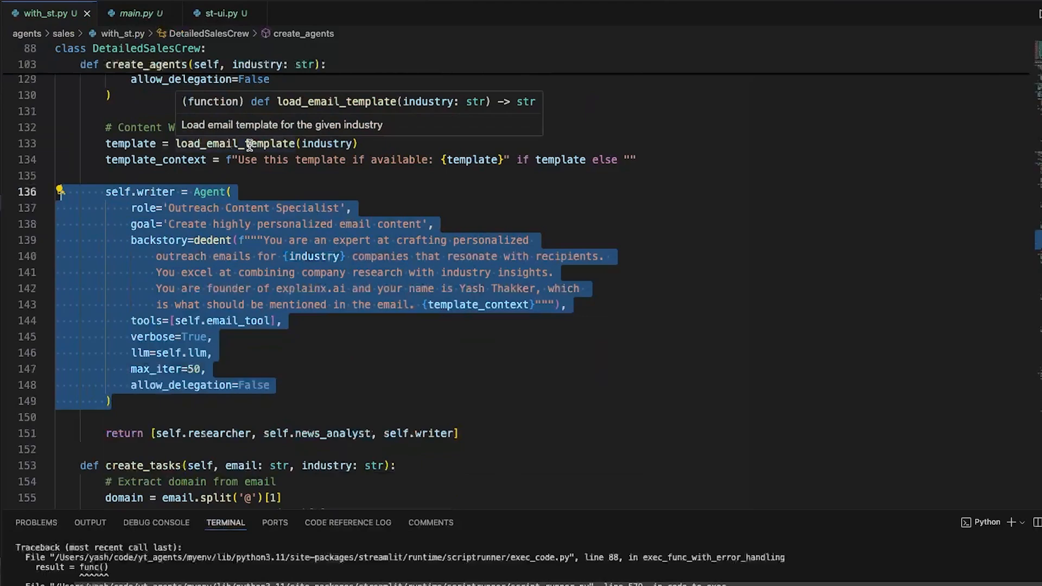
{"action": "scroll", "coordinate": [284, 245], "scroll_direction": "down", "scroll_amount": 4}
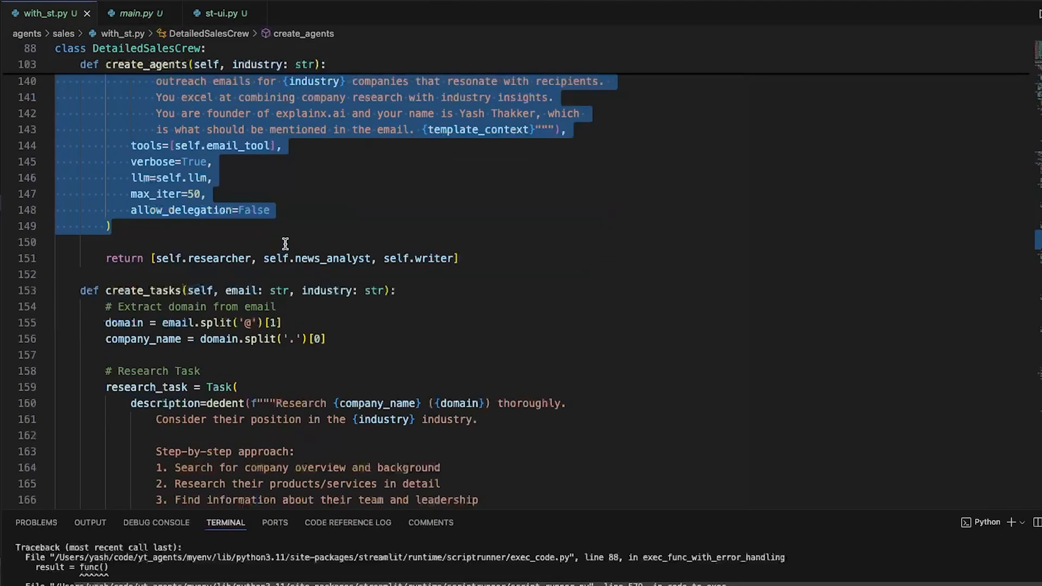
{"action": "scroll", "coordinate": [284, 243], "scroll_direction": "down", "scroll_amount": 3}
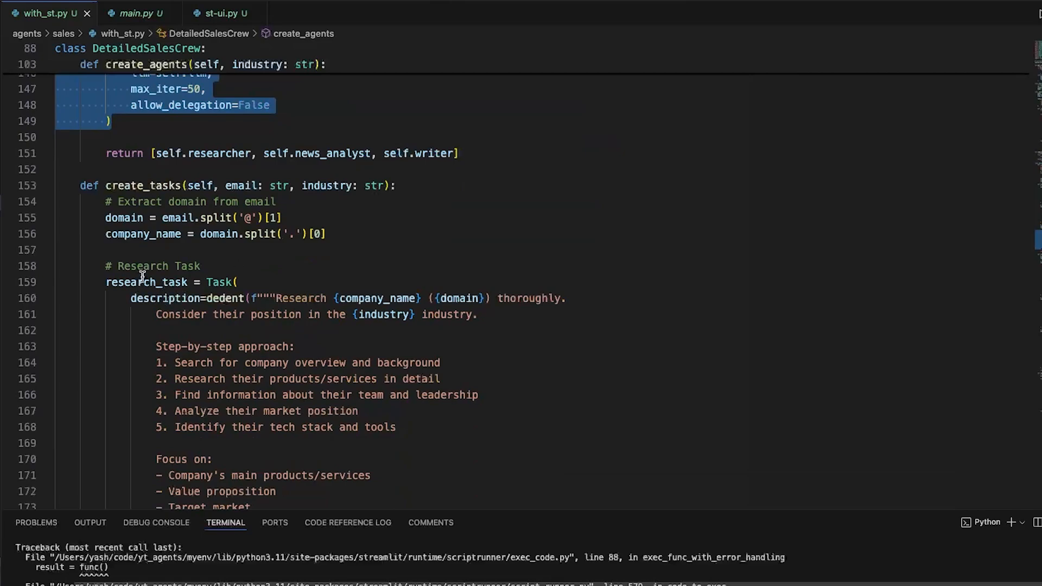
{"action": "scroll", "coordinate": [143, 277], "scroll_direction": "down", "scroll_amount": 2}
Review the research task's step-by-step lists and expected output in create_tasks
{"action": "left_click", "coordinate": [141, 214]}
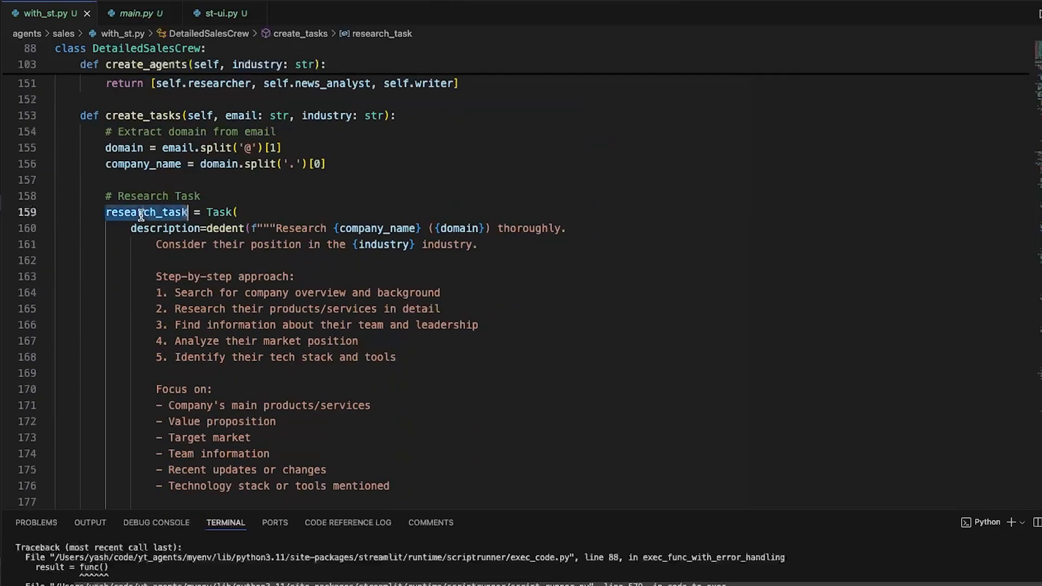
{"action": "mouse_move", "coordinate": [155, 277]}
{"action": "left_mouse_down"}
{"action": "mouse_move", "coordinate": [367, 441]}
{"action": "mouse_move", "coordinate": [393, 486]}
{"action": "left_mouse_up"}
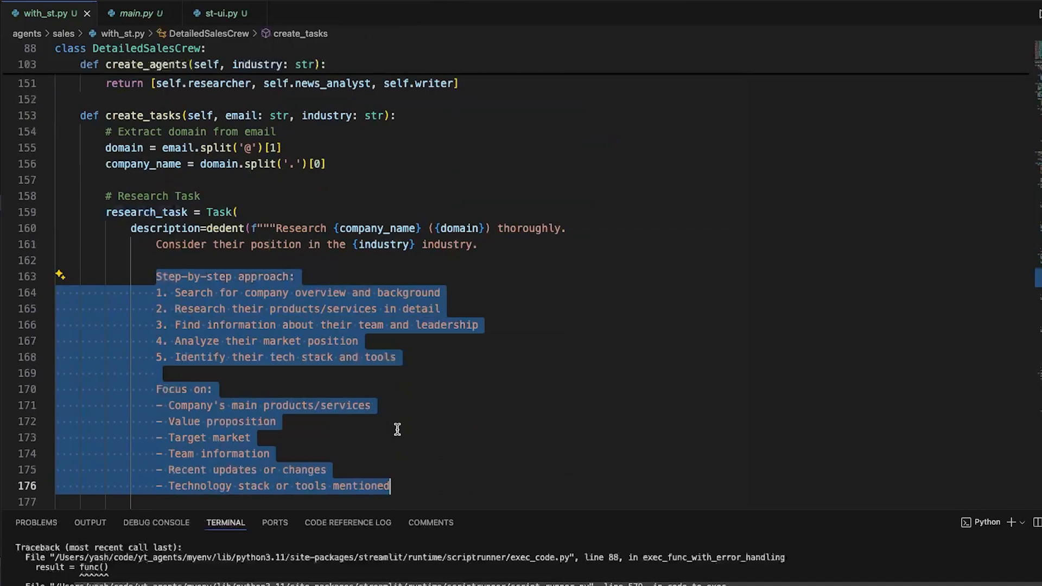
{"action": "scroll", "coordinate": [379, 373], "scroll_direction": "down", "scroll_amount": 4}
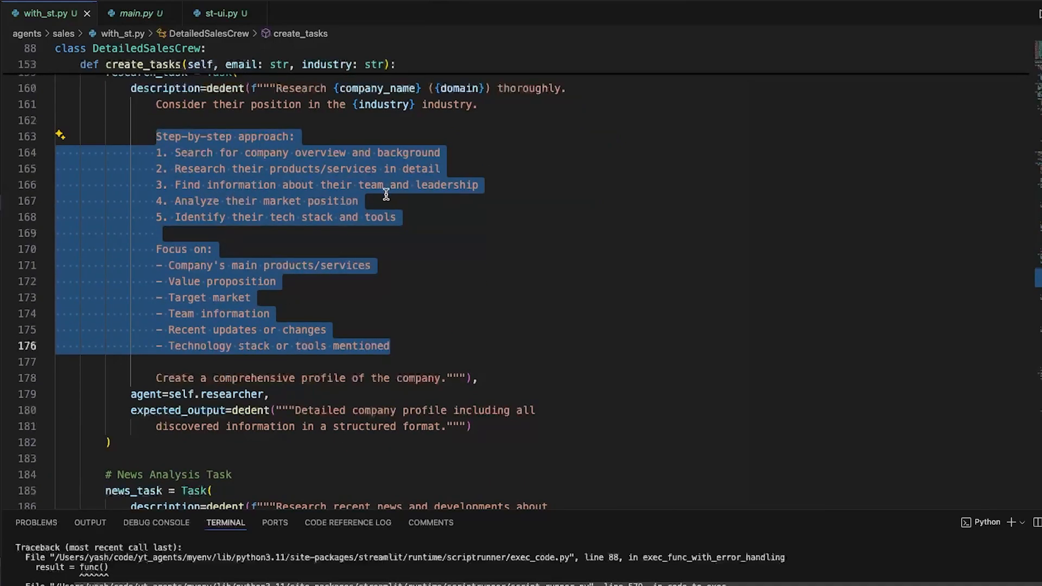
{"action": "scroll", "coordinate": [382, 196], "scroll_direction": "down", "scroll_amount": 3}
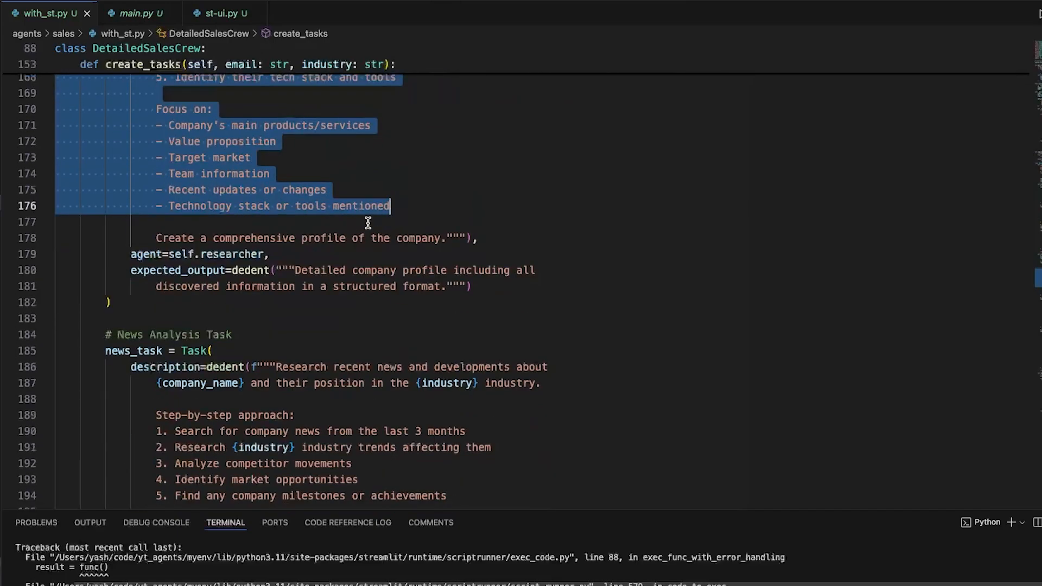
{"action": "left_click_drag", "start_coordinate": [295, 271], "coordinate": [441, 287]}
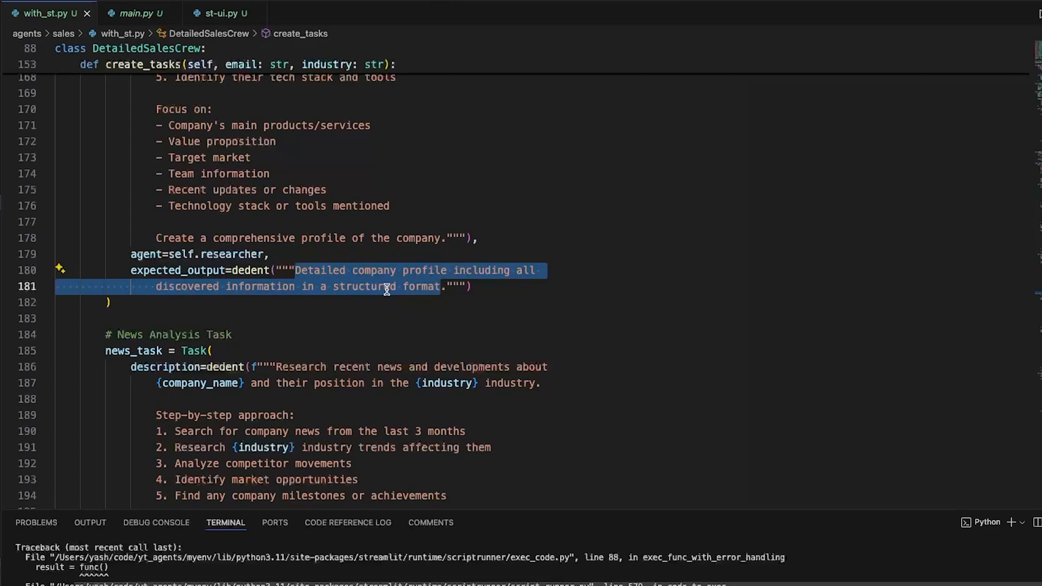
{"action": "scroll", "coordinate": [416, 296], "scroll_direction": "down", "scroll_amount": 2}
{"action": "left_click_drag", "start_coordinate": [118, 264], "coordinate": [241, 265]}
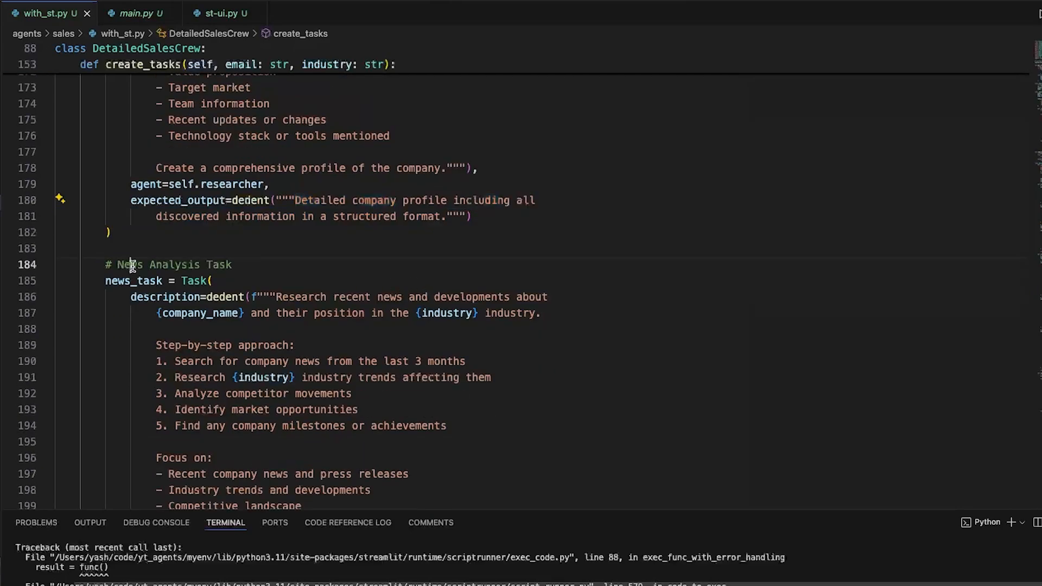
Review the news analysis task's description and expected output
{"action": "left_click", "coordinate": [280, 279]}
{"action": "left_click_drag", "start_coordinate": [275, 297], "coordinate": [521, 313]}
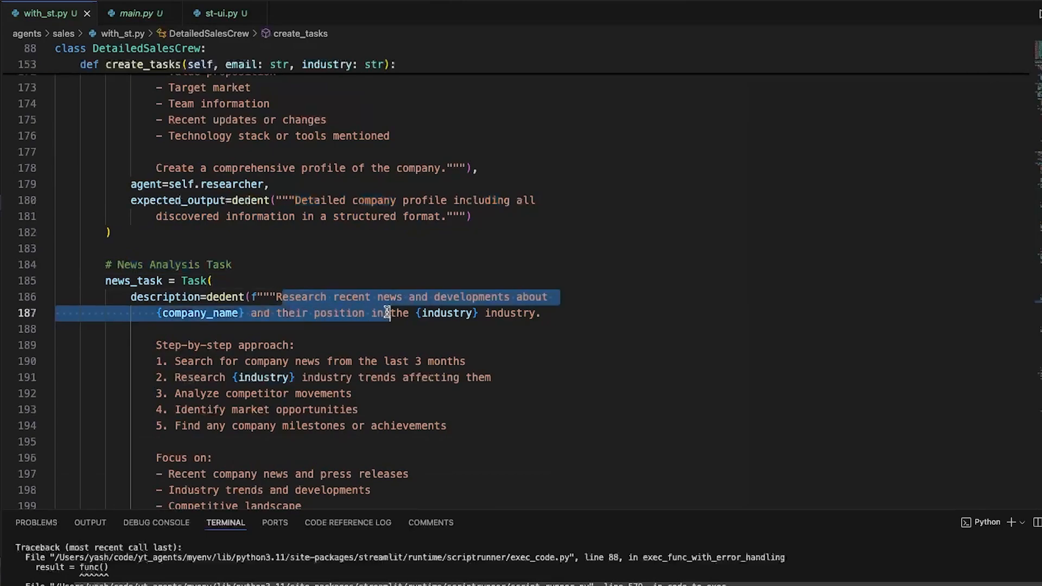
{"action": "scroll", "coordinate": [442, 283], "scroll_direction": "down", "scroll_amount": 2}
{"action": "left_click_drag", "start_coordinate": [156, 275], "coordinate": [438, 468]}
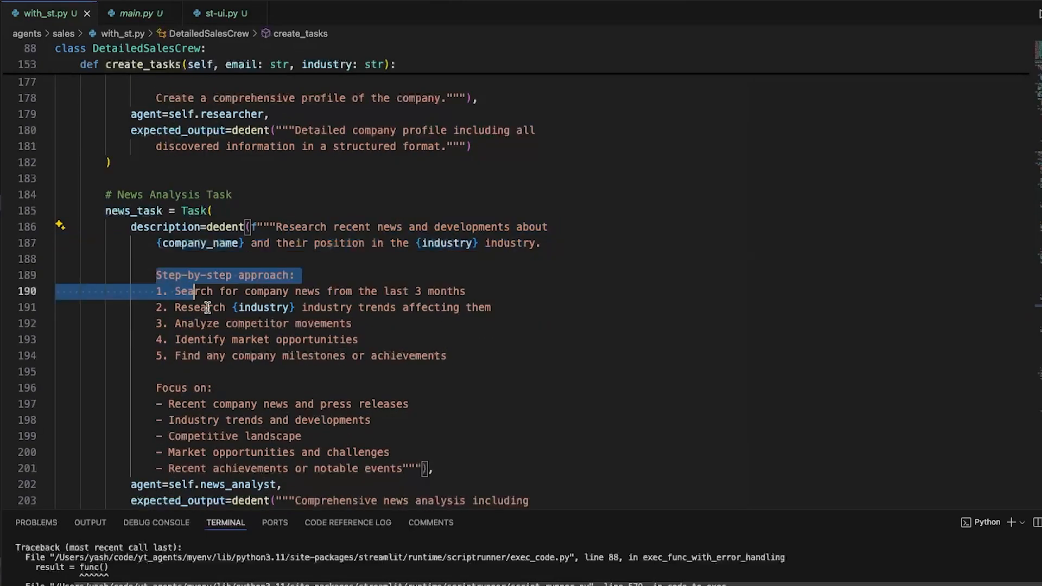
{"action": "scroll", "coordinate": [408, 337], "scroll_direction": "down", "scroll_amount": 3}
{"action": "scroll", "coordinate": [388, 305], "scroll_direction": "up", "scroll_amount": 3}
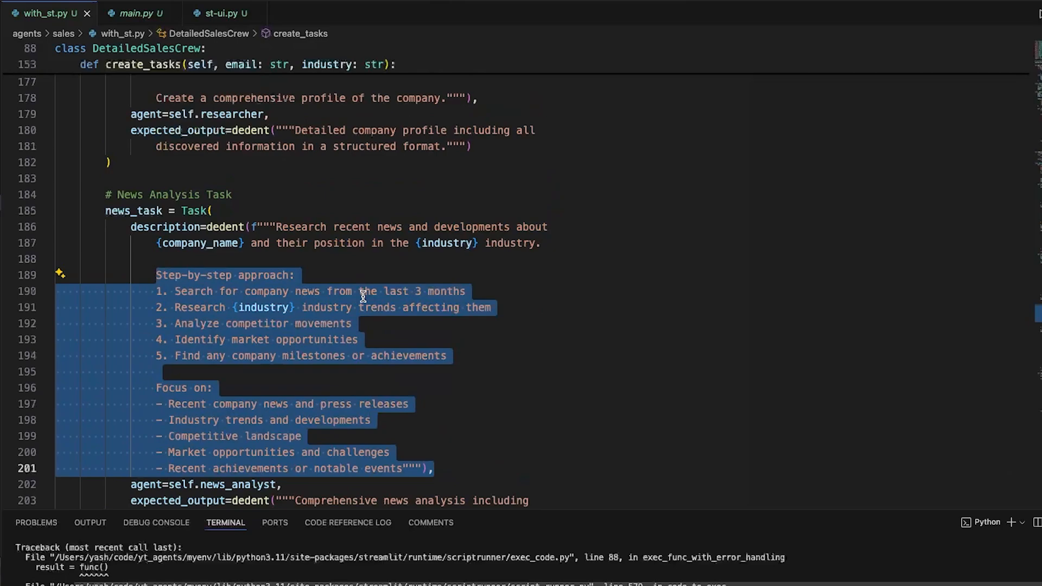
{"action": "scroll", "coordinate": [384, 316], "scroll_direction": "up", "scroll_amount": 2}
{"action": "scroll", "coordinate": [361, 295], "scroll_direction": "down", "scroll_amount": 6}
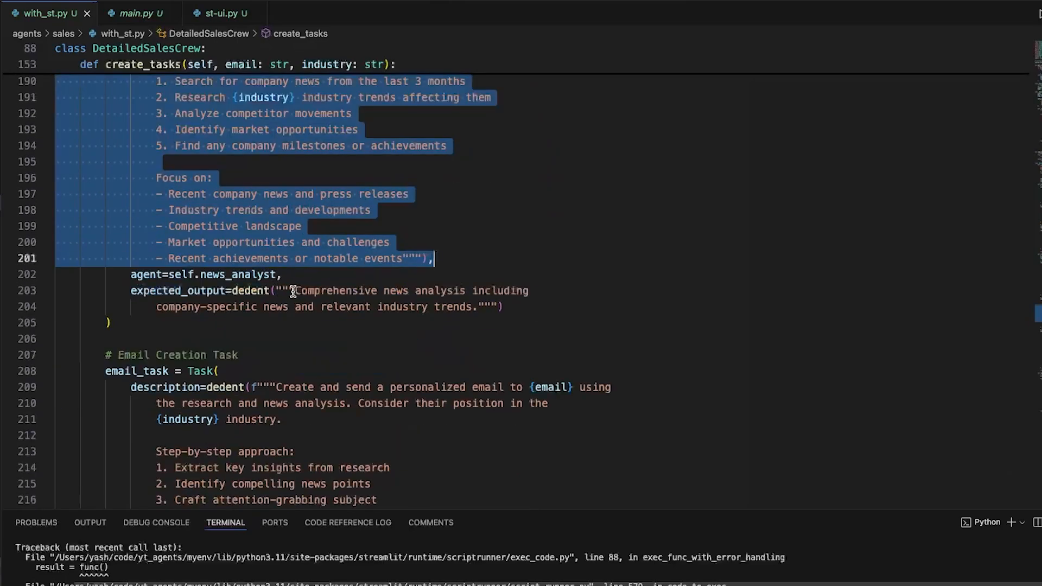
{"action": "mouse_move", "coordinate": [295, 291]}
{"action": "left_mouse_down"}
{"action": "mouse_move", "coordinate": [478, 290]}
{"action": "mouse_move", "coordinate": [447, 309]}
{"action": "left_mouse_up"}
{"action": "scroll", "coordinate": [452, 309], "scroll_direction": "down", "scroll_amount": 2}
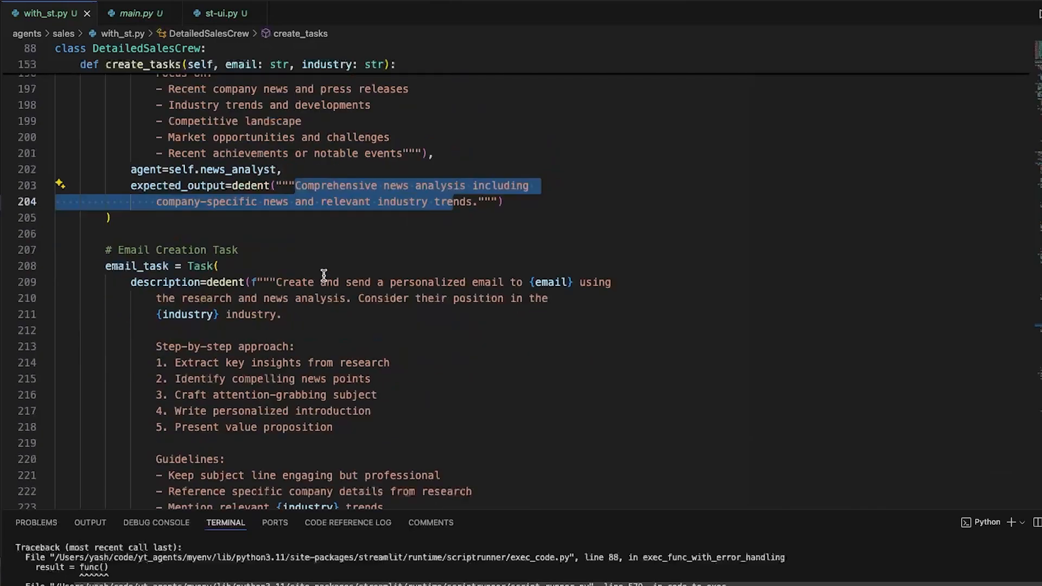
{"action": "left_click_drag", "start_coordinate": [277, 282], "coordinate": [500, 280]}
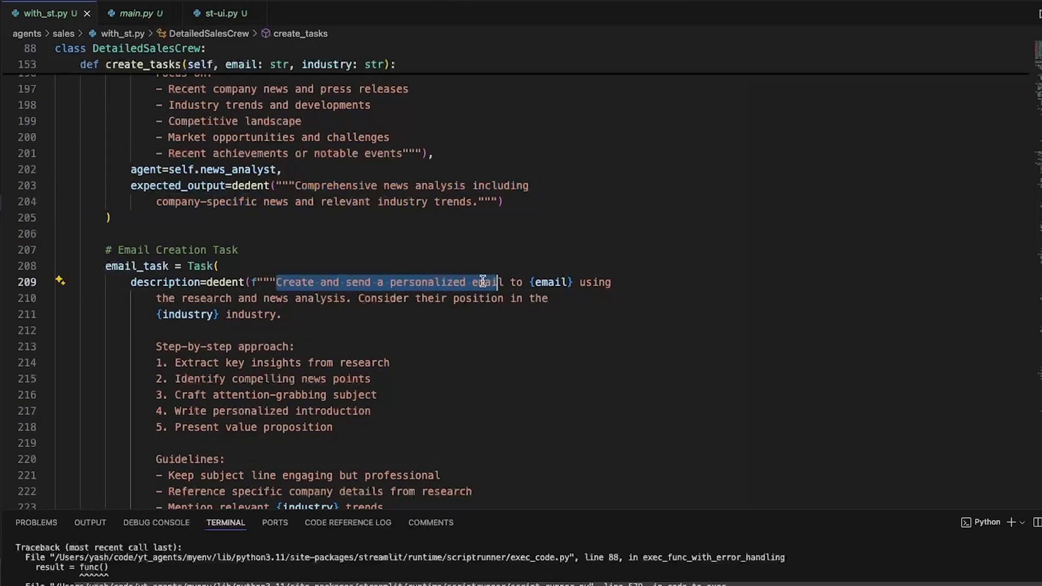
{"action": "scroll", "coordinate": [454, 270], "scroll_direction": "down", "scroll_amount": 2}
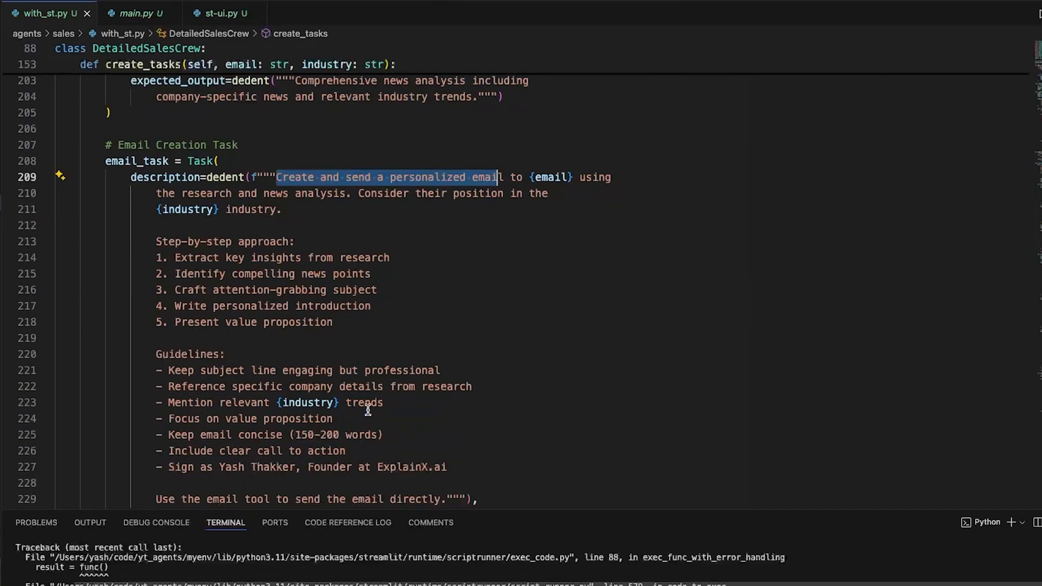
{"action": "scroll", "coordinate": [403, 361], "scroll_direction": "down", "scroll_amount": 3}
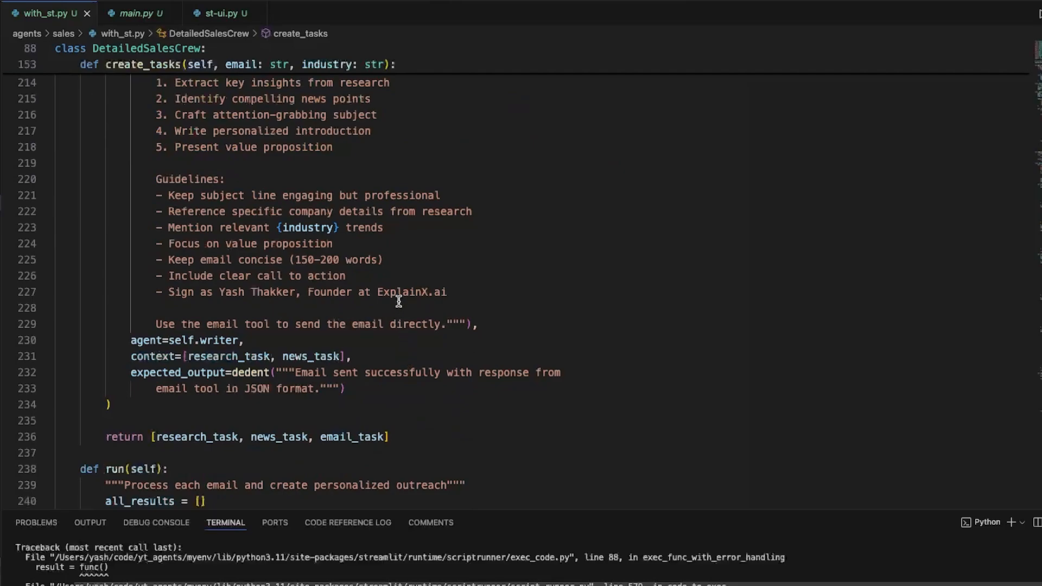
{"action": "scroll", "coordinate": [398, 303], "scroll_direction": "down", "scroll_amount": 1}
{"action": "scroll", "coordinate": [398, 302], "scroll_direction": "down", "scroll_amount": 4}
{"action": "scroll", "coordinate": [398, 303], "scroll_direction": "up", "scroll_amount": 3}
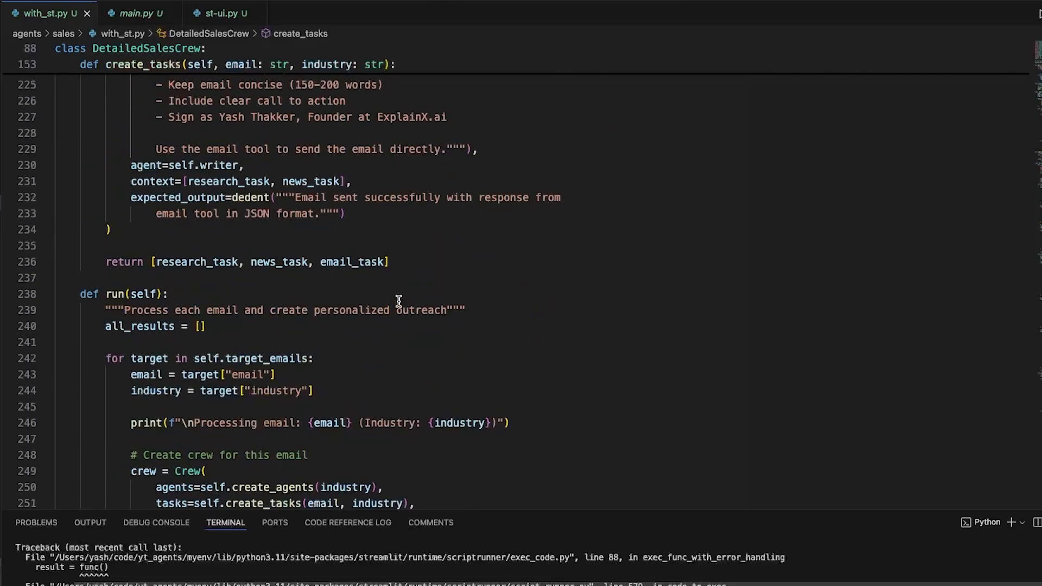
{"action": "scroll", "coordinate": [398, 299], "scroll_direction": "down", "scroll_amount": 2}
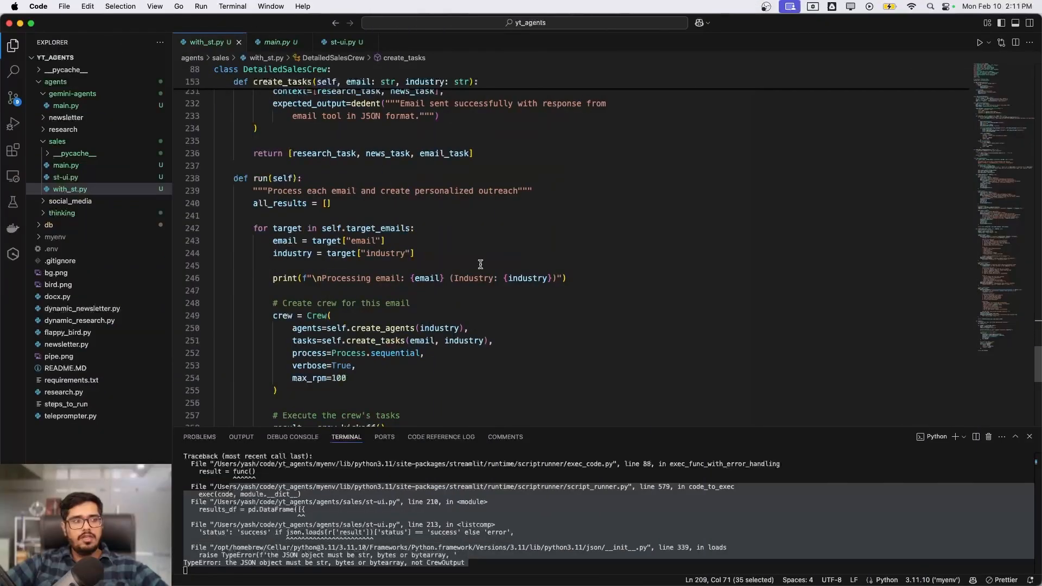
{"action": "scroll", "coordinate": [473, 262], "scroll_direction": "down", "scroll_amount": 1}
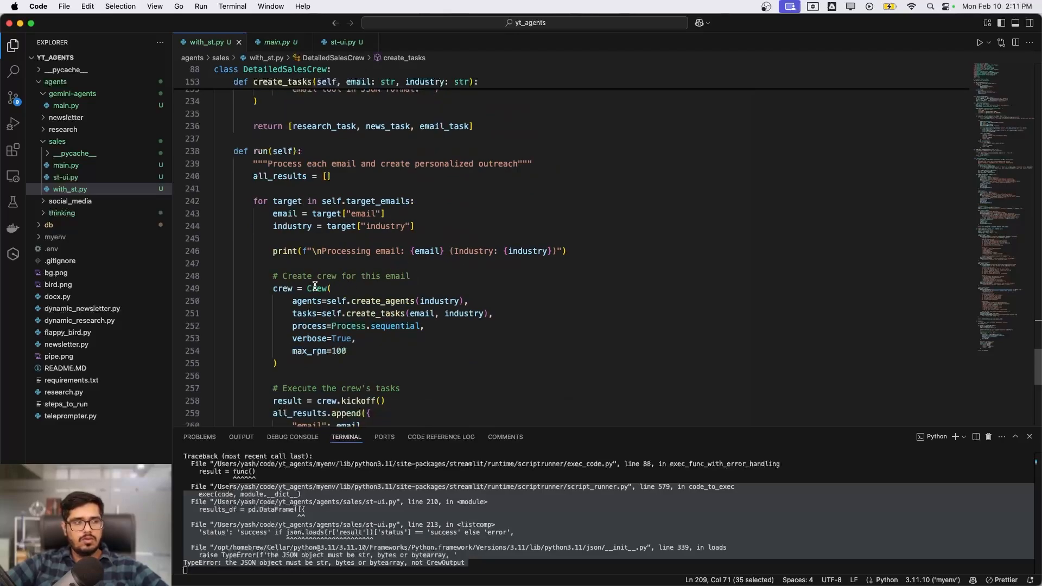
Highlight the Crew's crew, agents, tasks, process and verbose settings in run()
{"action": "double_click", "coordinate": [292, 292]}
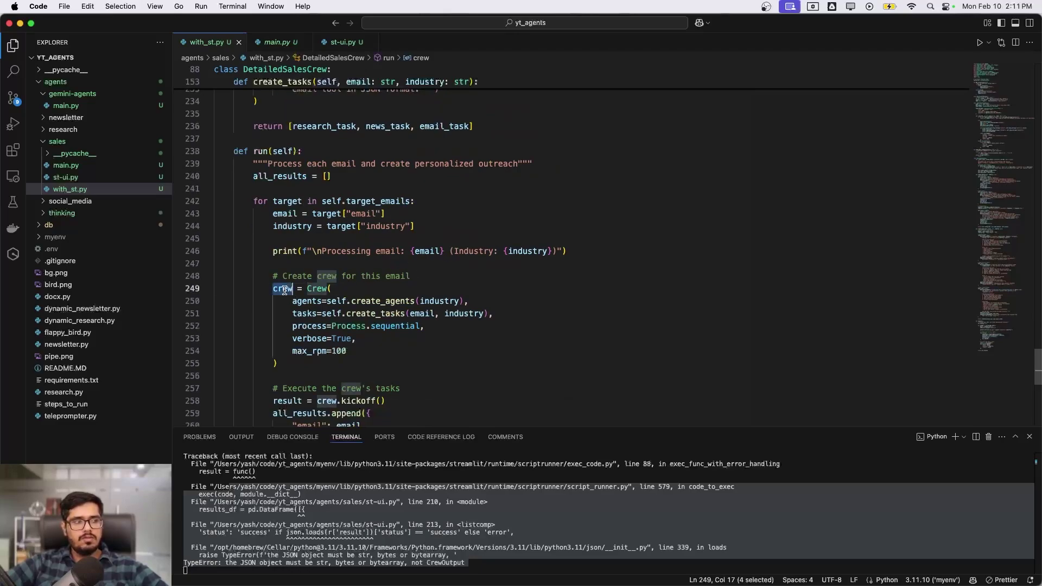
{"action": "mouse_move", "coordinate": [318, 289]}
{"action": "double_click", "coordinate": [318, 301]}
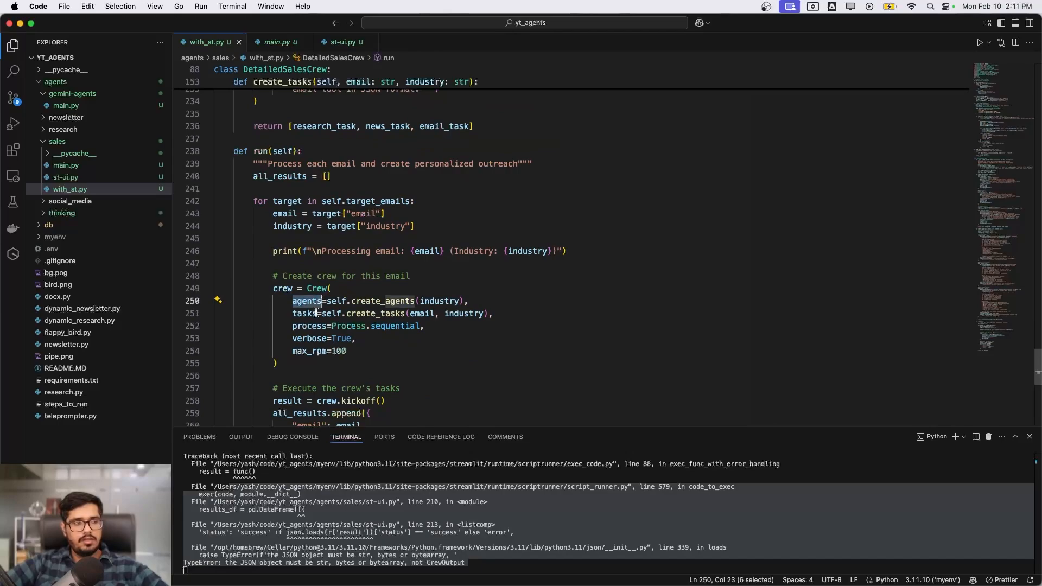
{"action": "double_click", "coordinate": [315, 327]}
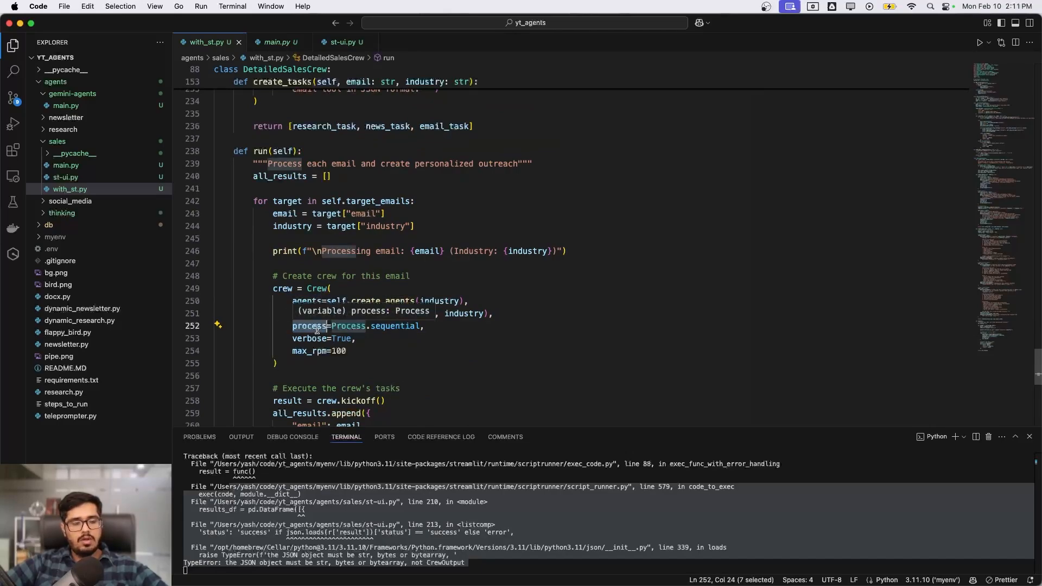
{"action": "mouse_move", "coordinate": [309, 326]}
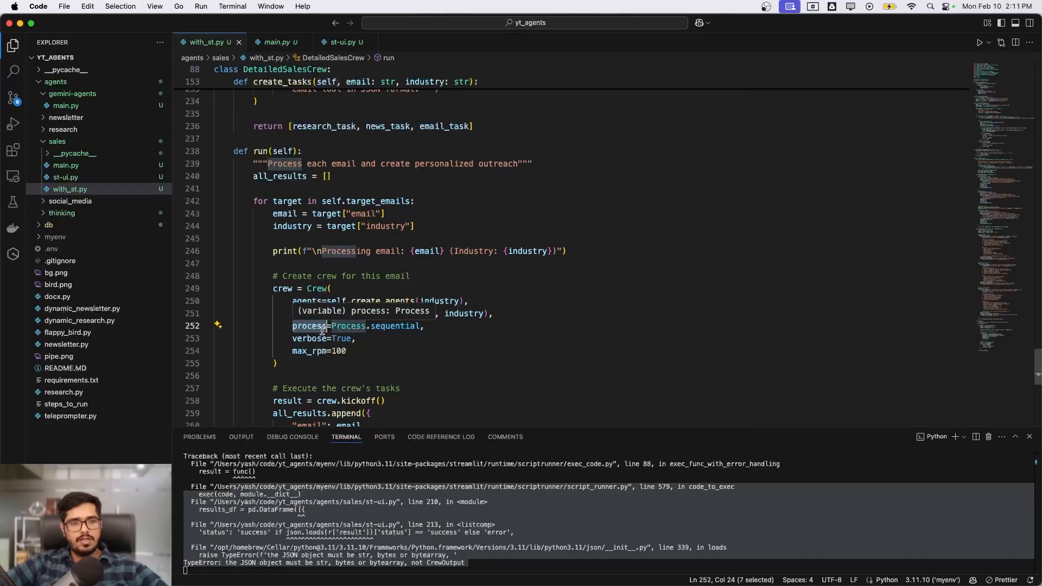
{"action": "scroll", "coordinate": [359, 351], "scroll_direction": "down", "scroll_amount": 3}
{"action": "double_click", "coordinate": [175, 259]}
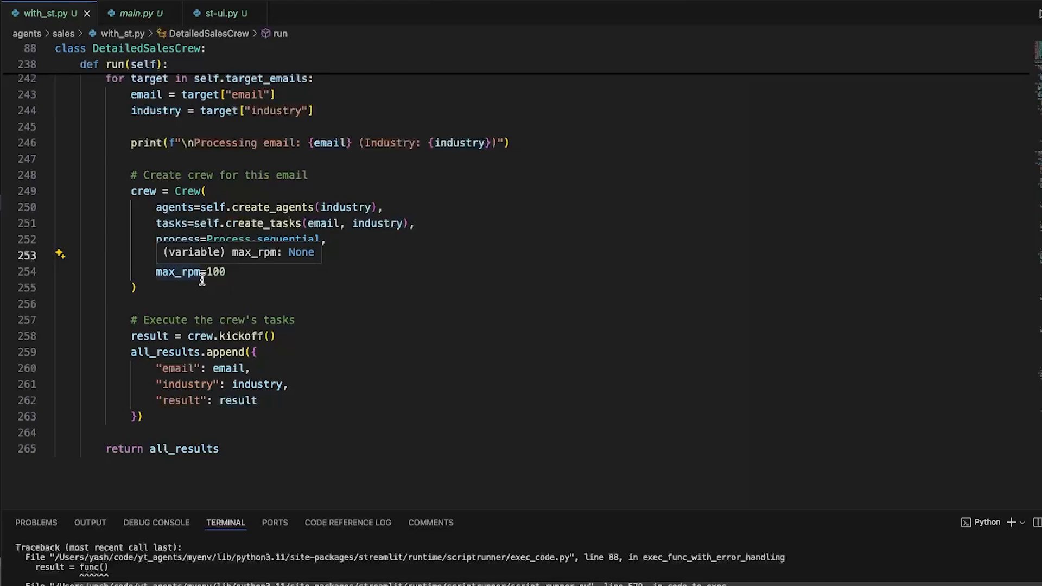
Select the results-collection lines that close the run method
{"action": "left_click_drag", "start_coordinate": [220, 449], "coordinate": [98, 239]}
{"action": "mouse_move", "coordinate": [232, 449]}
{"action": "left_mouse_down"}
{"action": "mouse_move", "coordinate": [146, 415]}
{"action": "mouse_move", "coordinate": [137, 333]}
{"action": "left_mouse_up"}
{"action": "scroll", "coordinate": [206, 325], "scroll_direction": "up", "scroll_amount": 10}
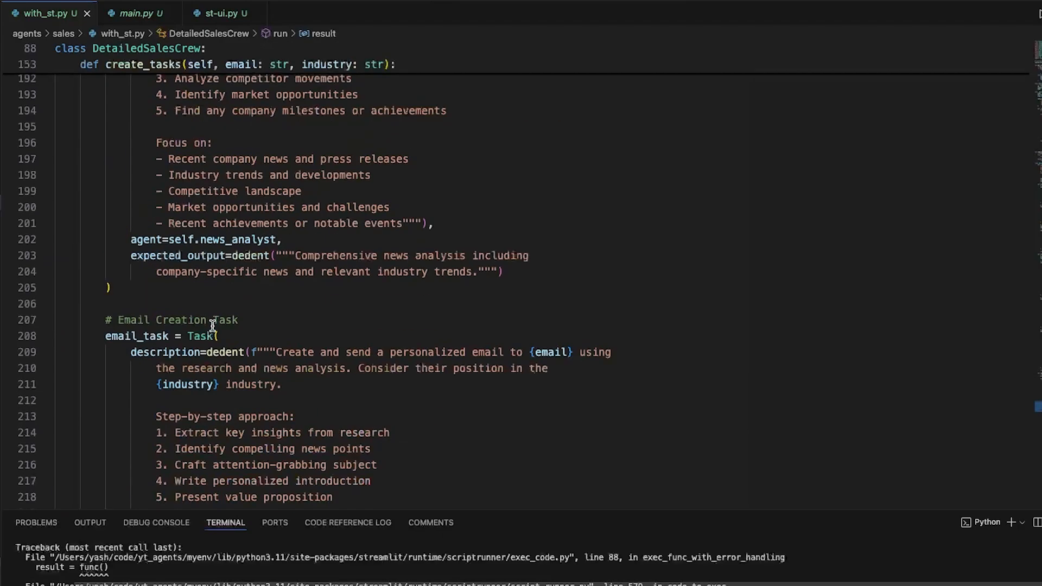
{"action": "scroll", "coordinate": [196, 318], "scroll_direction": "up", "scroll_amount": 5}
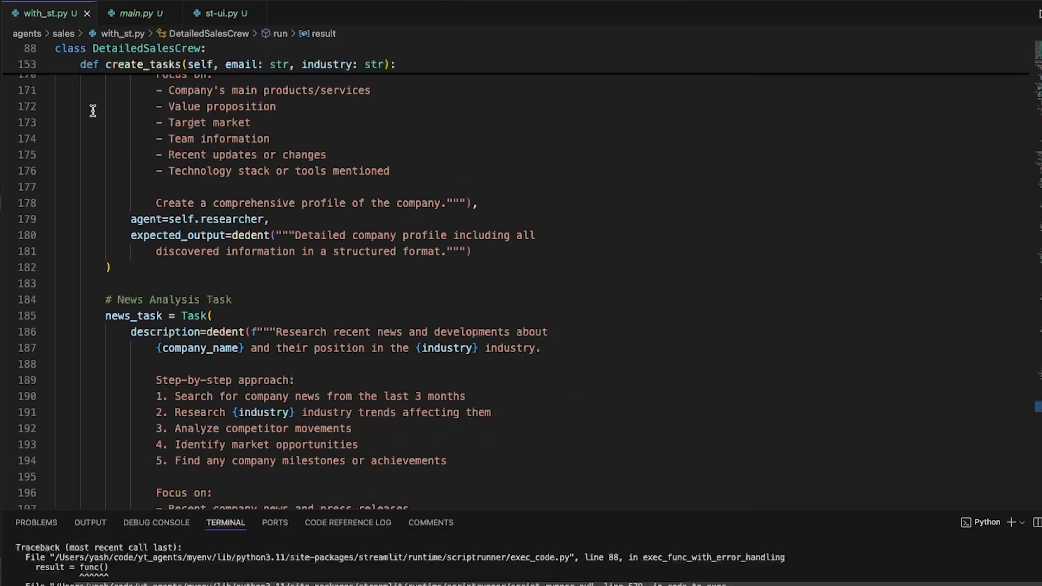
{"action": "scroll", "coordinate": [184, 405], "scroll_direction": "up", "scroll_amount": 15}
{"action": "scroll", "coordinate": [187, 326], "scroll_direction": "up", "scroll_amount": 20}
Return to the editor and open main.py from the sales agents folder
{"action": "key", "text": "ctrl+Tab"}
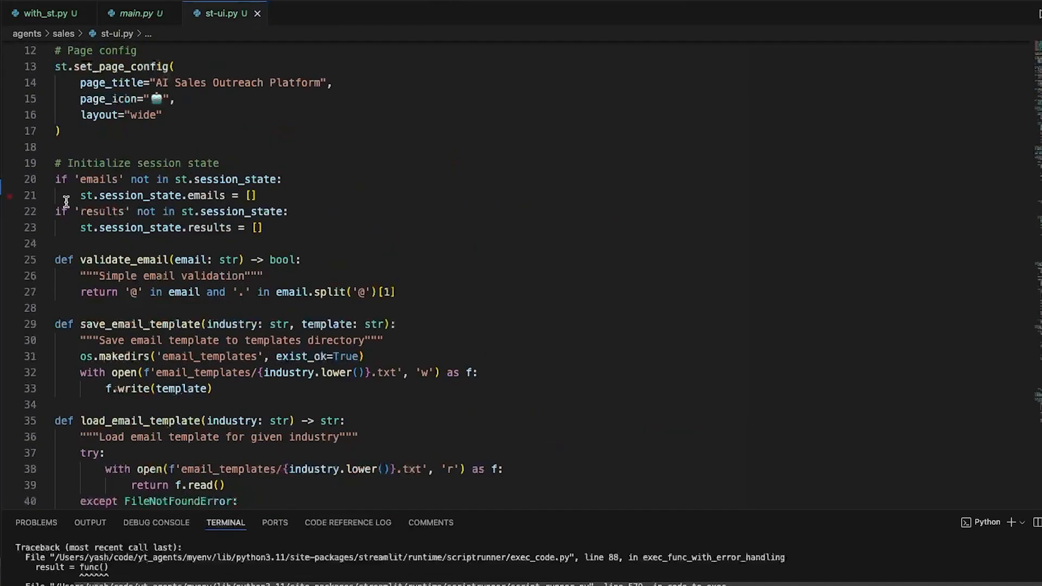
{"action": "scroll", "coordinate": [163, 215], "scroll_direction": "up", "scroll_amount": 3}
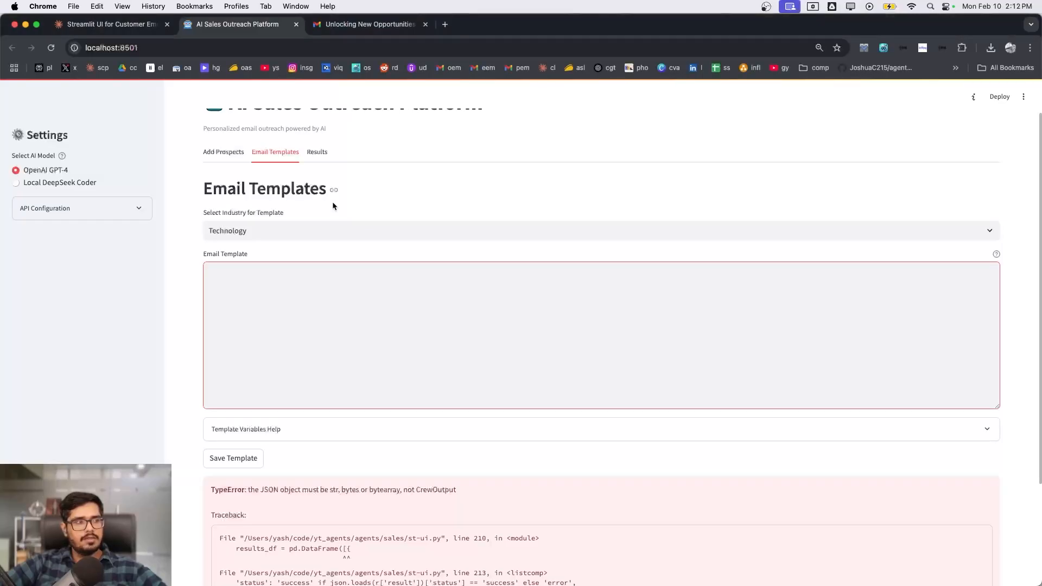
{"action": "scroll", "coordinate": [332, 201], "scroll_direction": "down", "scroll_amount": 3}
{"action": "key", "text": "super+Tab"}
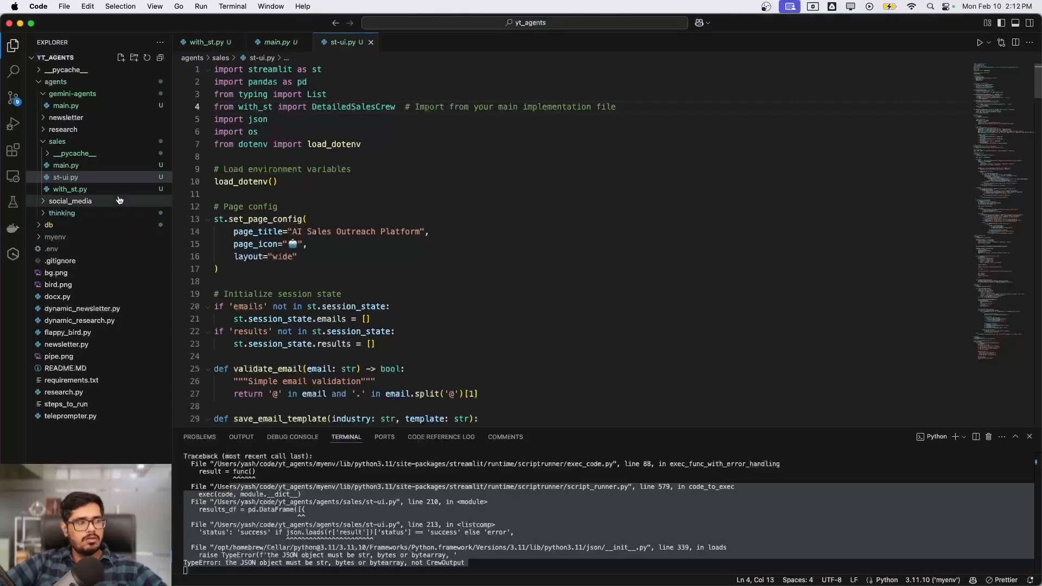
{"action": "left_click", "coordinate": [89, 165]}
{"action": "scroll", "coordinate": [305, 235], "scroll_direction": "down", "scroll_amount": 2}
Select all of main.py, then open st-ui.py and select its page configuration block
{"action": "key", "text": "super+a"}
{"action": "scroll", "coordinate": [304, 235], "scroll_direction": "down", "scroll_amount": 10}
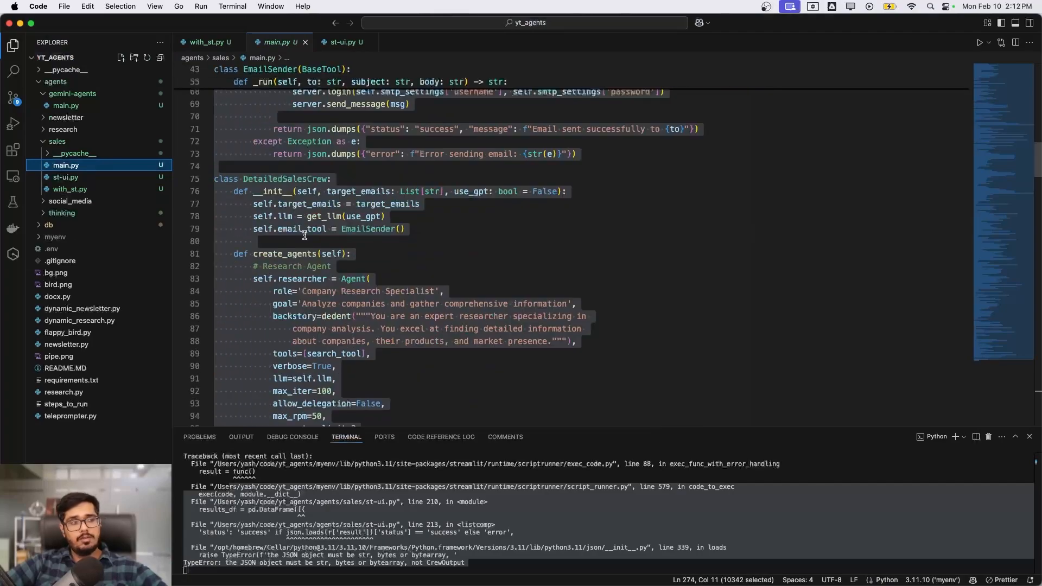
{"action": "scroll", "coordinate": [303, 234], "scroll_direction": "down", "scroll_amount": 8}
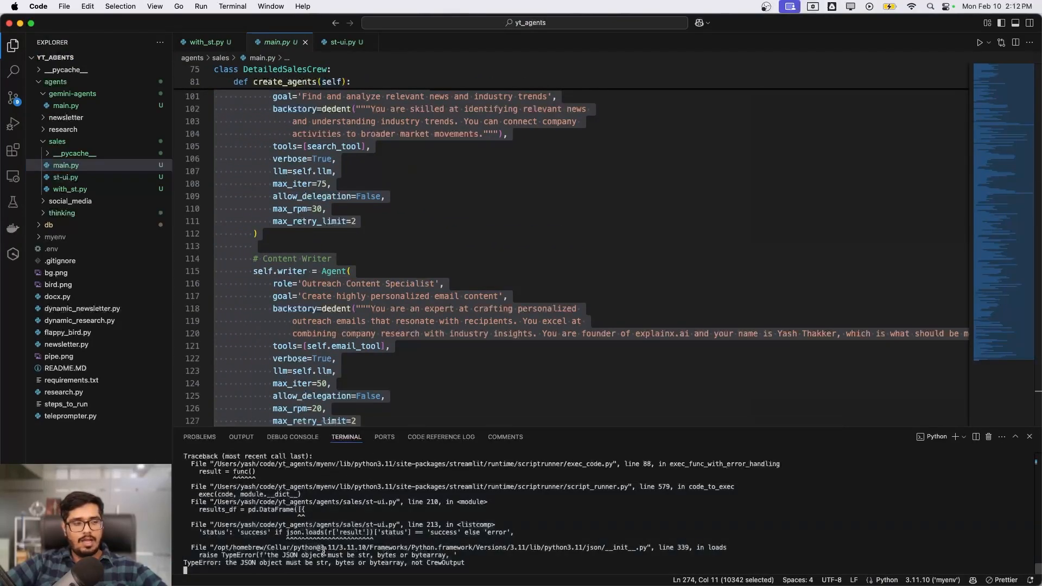
{"action": "left_click", "coordinate": [90, 177]}
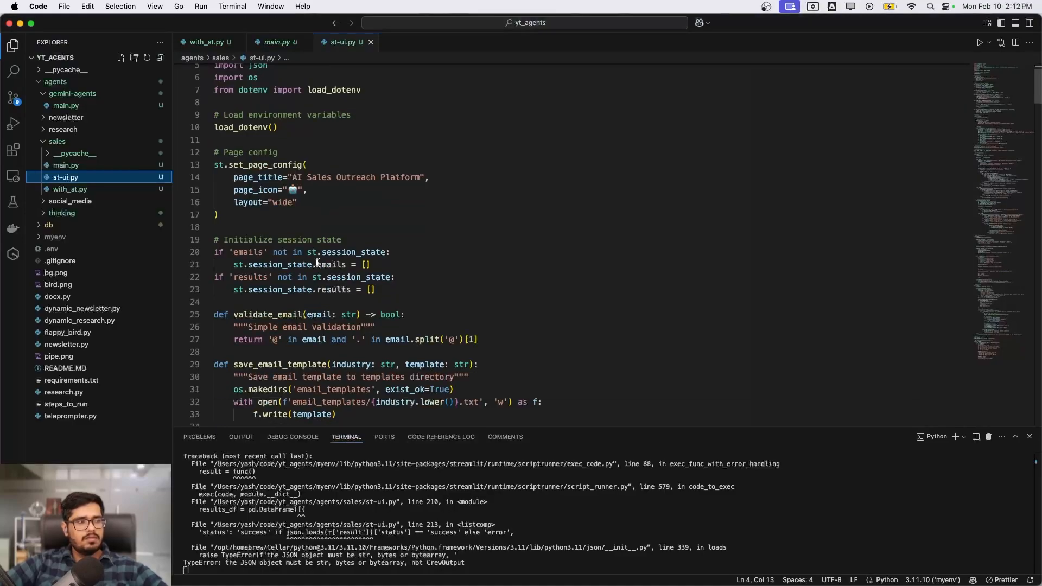
{"action": "scroll", "coordinate": [317, 263], "scroll_direction": "up", "scroll_amount": 2}
{"action": "left_click_drag", "start_coordinate": [229, 269], "coordinate": [188, 216]}
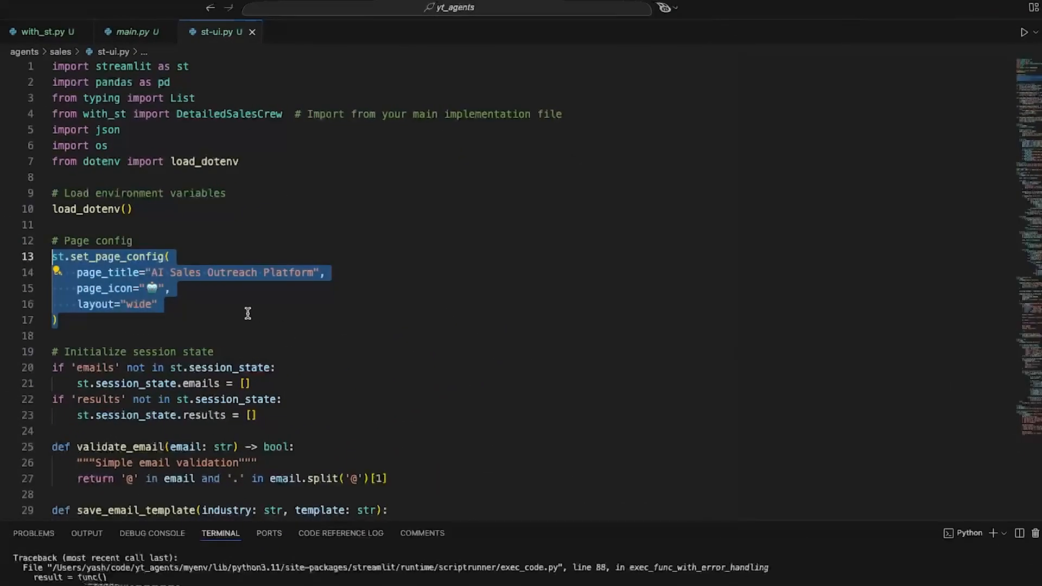
{"action": "scroll", "coordinate": [356, 259], "scroll_direction": "down", "scroll_amount": 3}
{"action": "left_click_drag", "start_coordinate": [232, 225], "coordinate": [381, 234]}
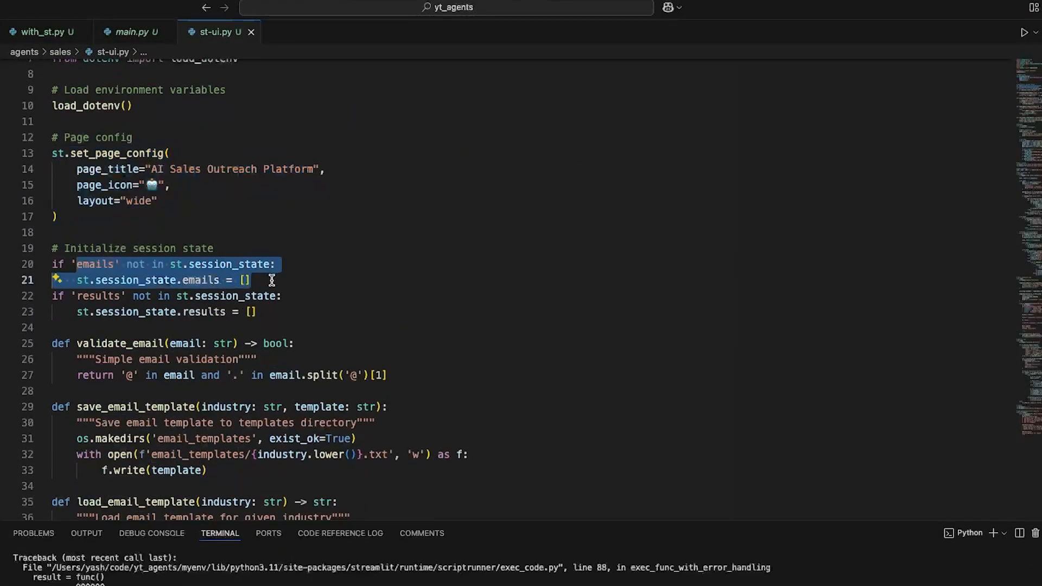
{"action": "left_click_drag", "start_coordinate": [70, 295], "coordinate": [258, 313]}
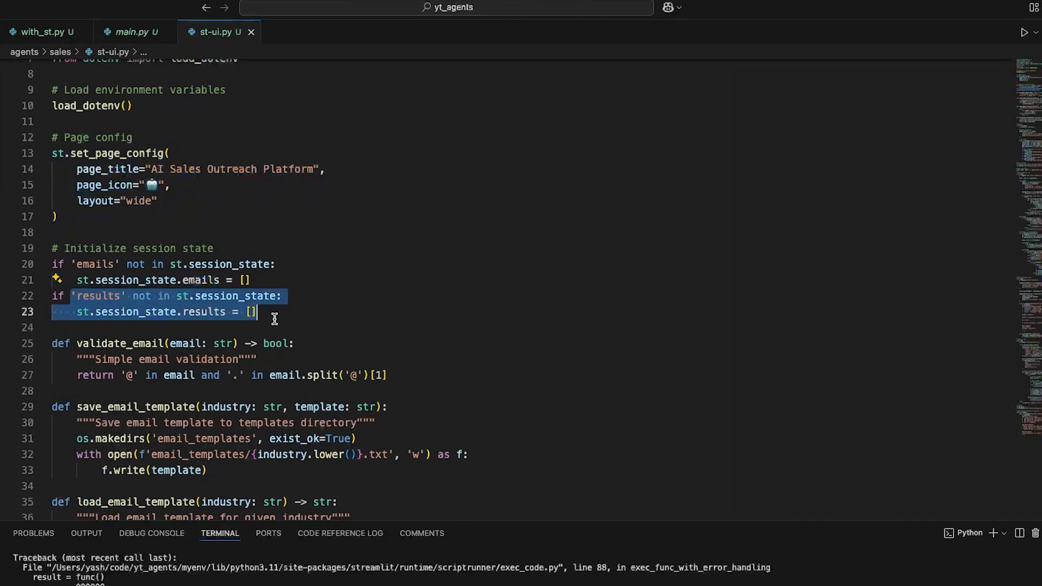
{"action": "scroll", "coordinate": [163, 269], "scroll_direction": "down", "scroll_amount": 3}
Review the validate_email and run_sales_crew helpers, then switch to with_st.py
{"action": "left_click_drag", "start_coordinate": [52, 240], "coordinate": [388, 272]}
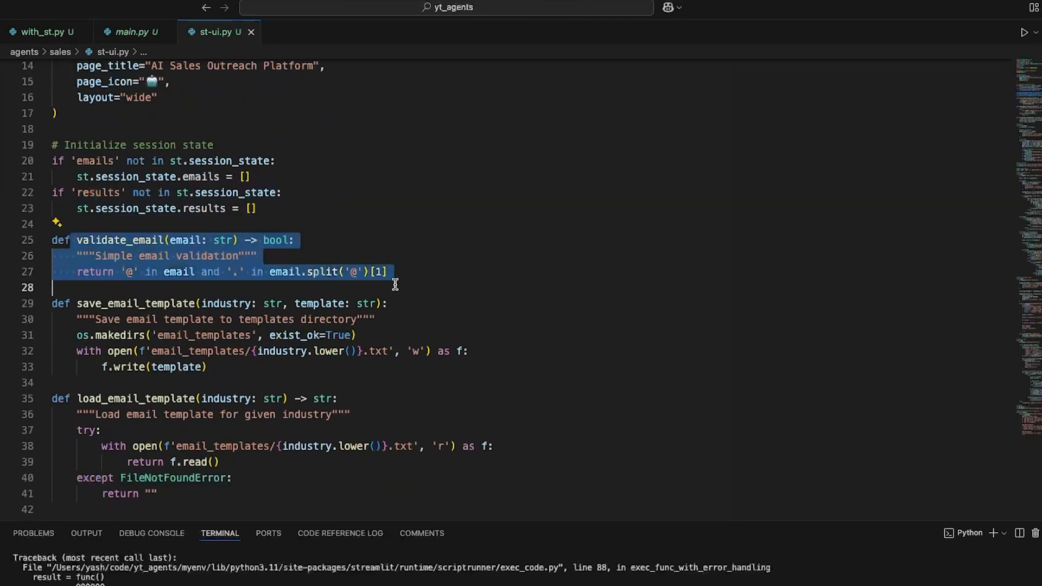
{"action": "mouse_move", "coordinate": [75, 303]}
{"action": "left_mouse_down"}
{"action": "mouse_move", "coordinate": [256, 361]}
{"action": "mouse_move", "coordinate": [80, 295]}
{"action": "left_mouse_up"}
{"action": "scroll", "coordinate": [252, 361], "scroll_direction": "down", "scroll_amount": 3}
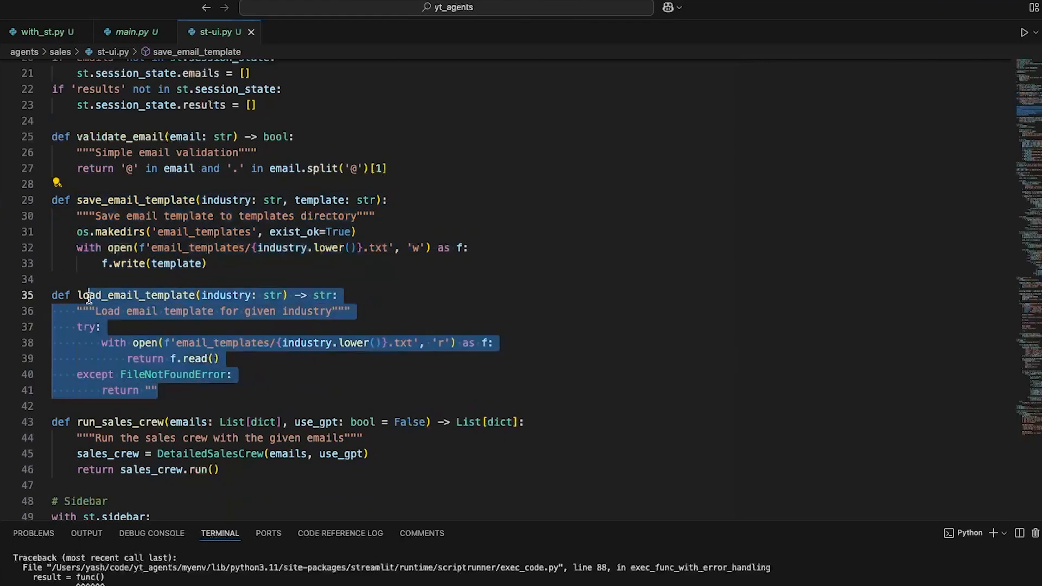
{"action": "scroll", "coordinate": [121, 328], "scroll_direction": "down", "scroll_amount": 2}
{"action": "left_click_drag", "start_coordinate": [220, 401], "coordinate": [77, 352]}
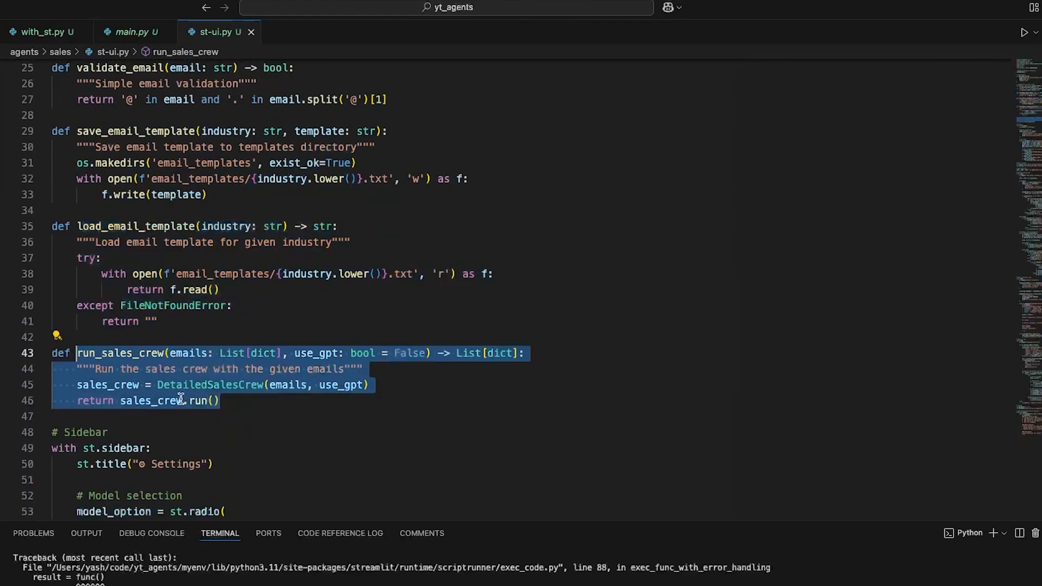
{"action": "key", "text": "ctrl+Tab"}
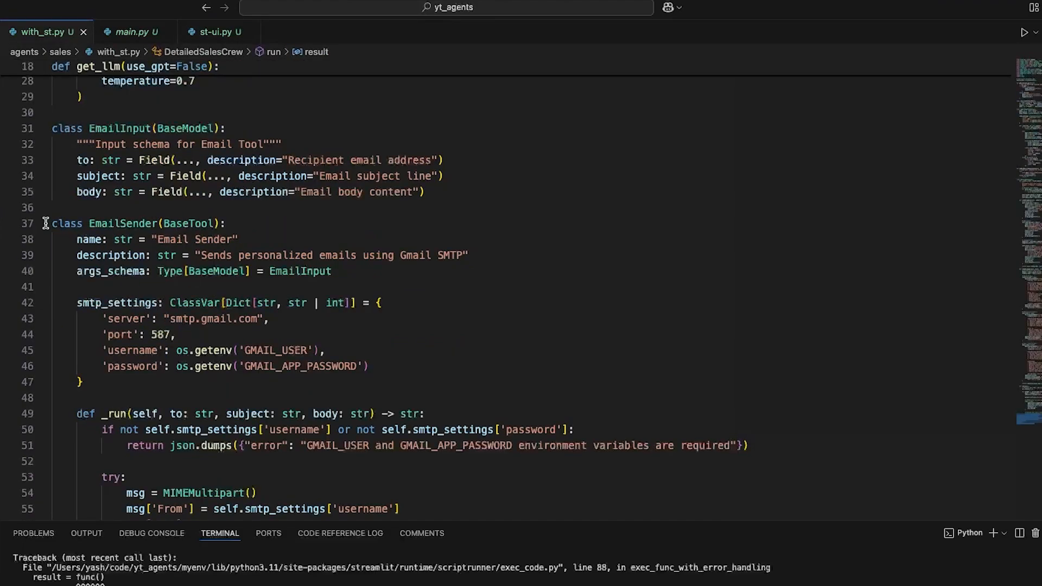
Review st-ui.py's AI model choice definition and the OPENAI_API_KEY environment variable line
{"action": "key", "text": "ctrl+Tab"}
{"action": "scroll", "coordinate": [166, 326], "scroll_direction": "down", "scroll_amount": 3}
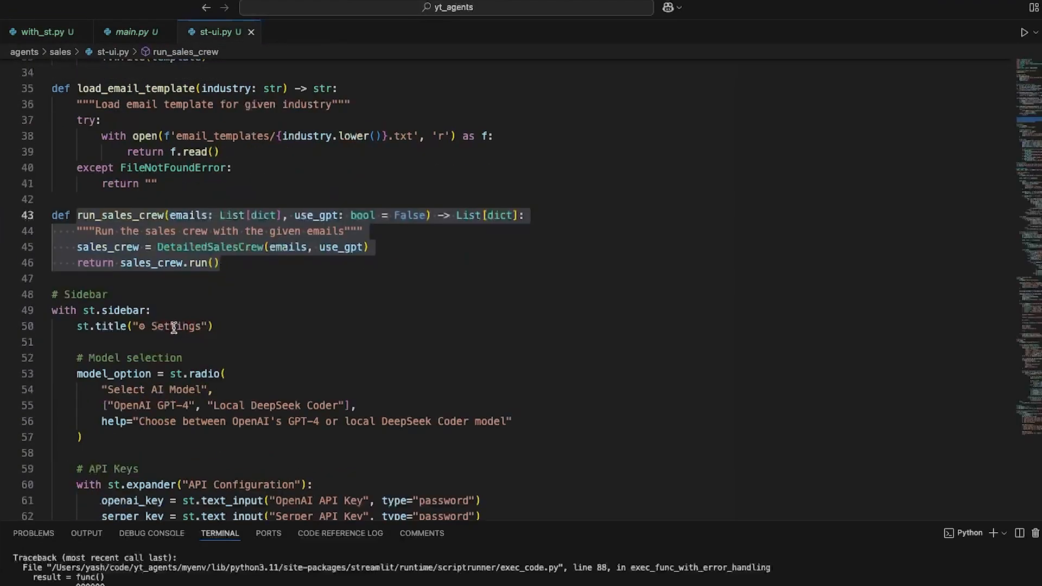
{"action": "left_click_drag", "start_coordinate": [81, 326], "coordinate": [210, 326]}
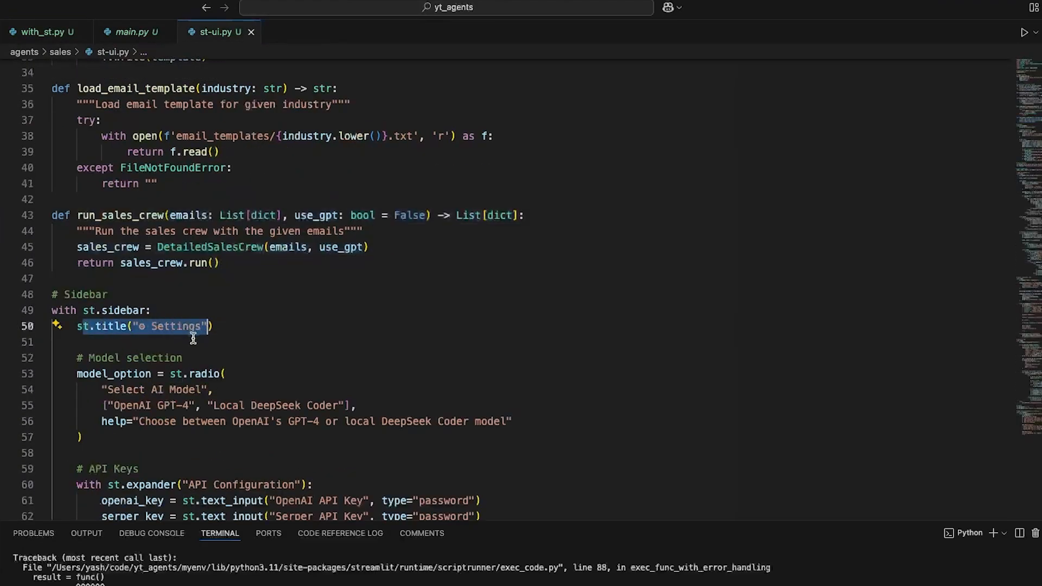
{"action": "scroll", "coordinate": [196, 338], "scroll_direction": "down", "scroll_amount": 3}
{"action": "left_click_drag", "start_coordinate": [109, 254], "coordinate": [392, 295]}
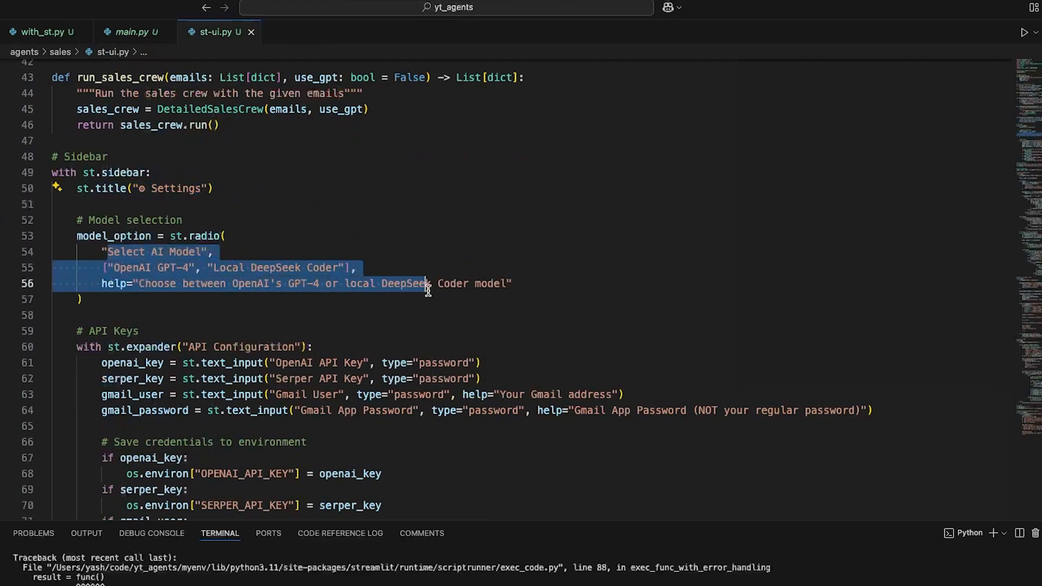
{"action": "scroll", "coordinate": [326, 310], "scroll_direction": "down", "scroll_amount": 2}
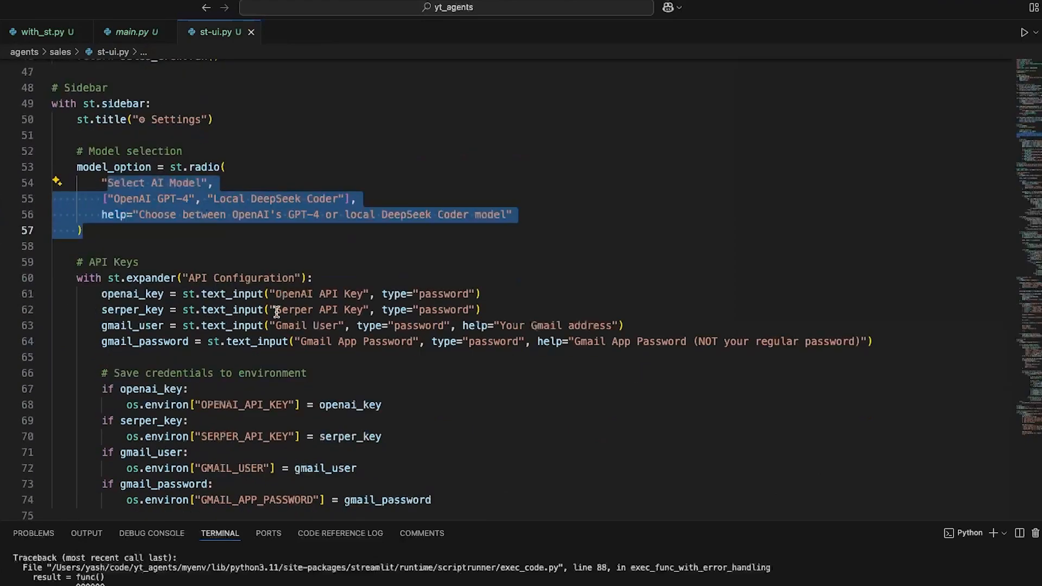
{"action": "left_click_drag", "start_coordinate": [274, 326], "coordinate": [409, 341]}
{"action": "scroll", "coordinate": [202, 331], "scroll_direction": "down", "scroll_amount": 3}
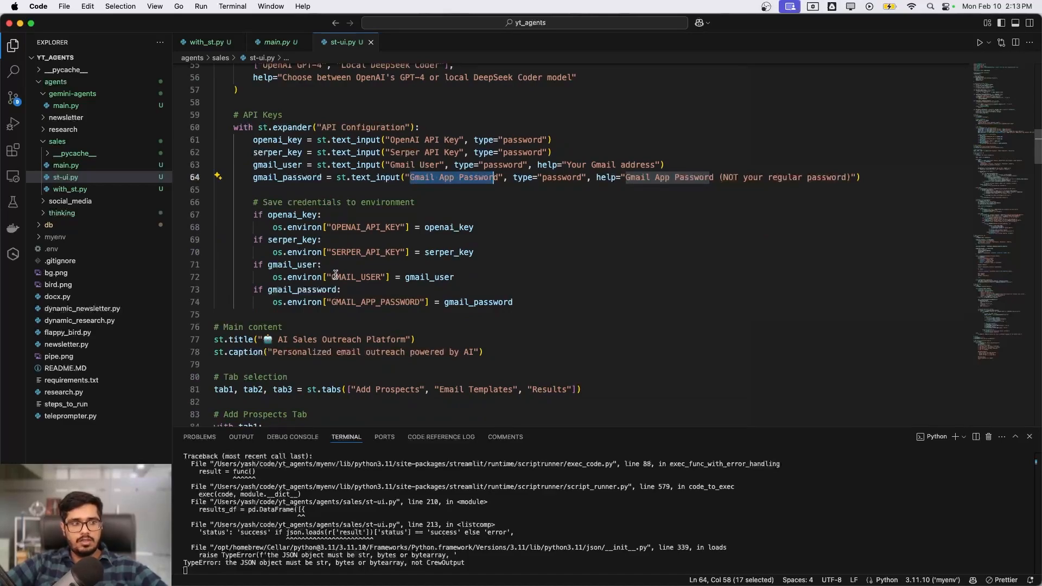
{"action": "scroll", "coordinate": [393, 277], "scroll_direction": "down", "scroll_amount": 5}
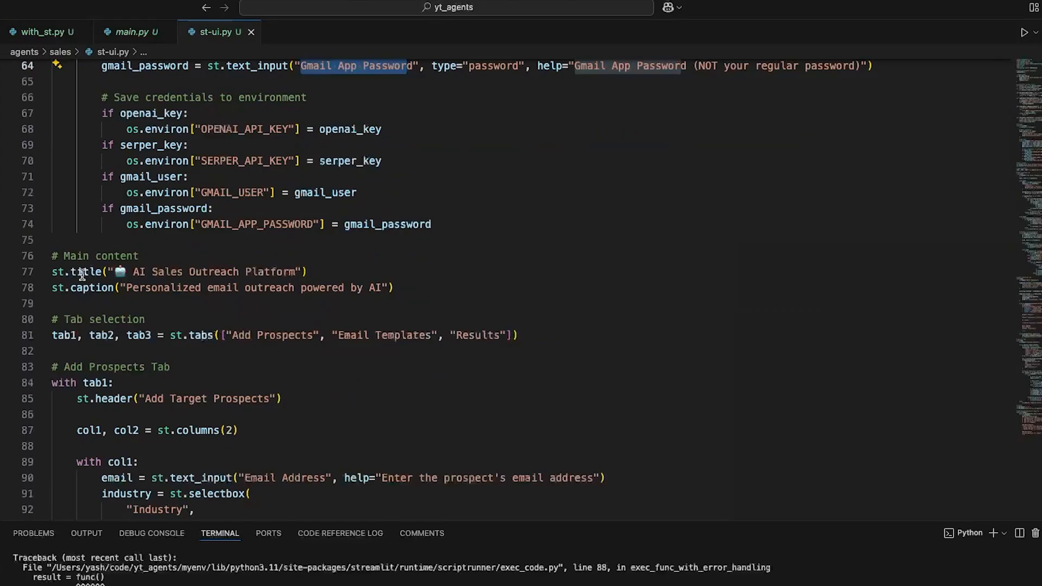
{"action": "left_click_drag", "start_coordinate": [81, 275], "coordinate": [303, 273]}
{"action": "scroll", "coordinate": [234, 261], "scroll_direction": "up", "scroll_amount": 2}
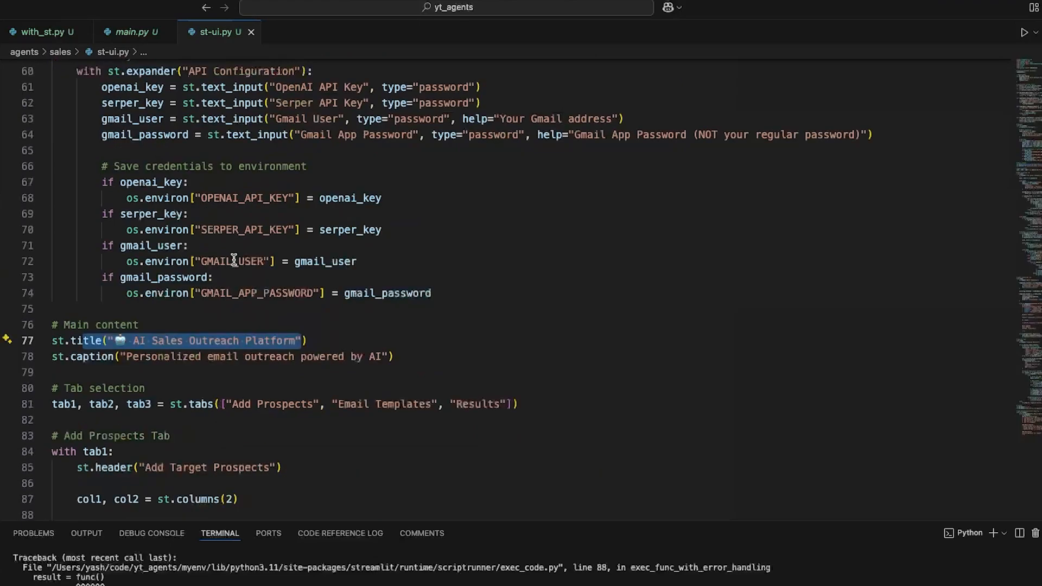
{"action": "double_click", "coordinate": [218, 198]}
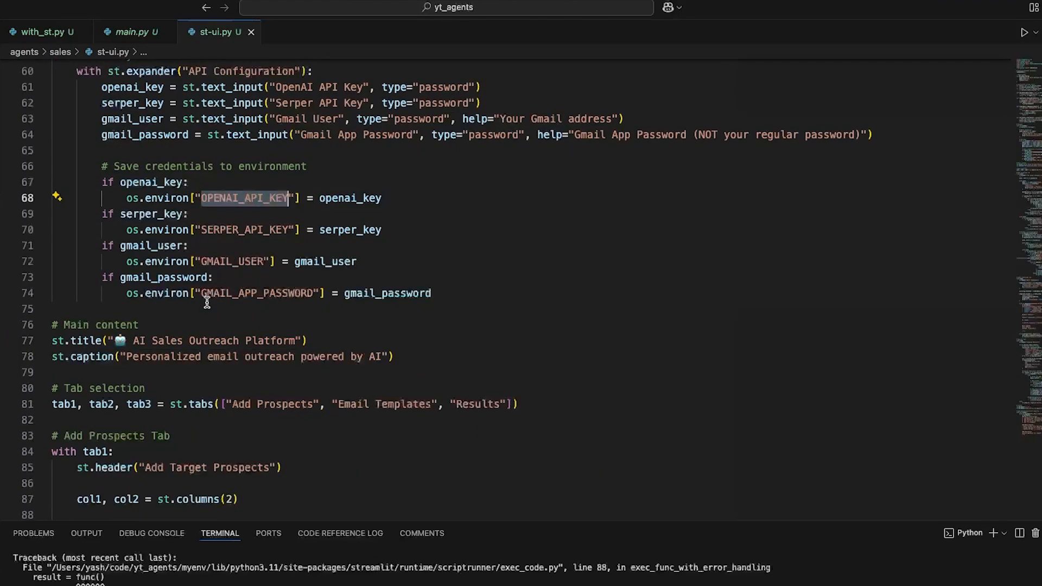
{"action": "scroll", "coordinate": [207, 302], "scroll_direction": "down", "scroll_amount": 1}
{"action": "scroll", "coordinate": [99, 321], "scroll_direction": "down", "scroll_amount": 2}
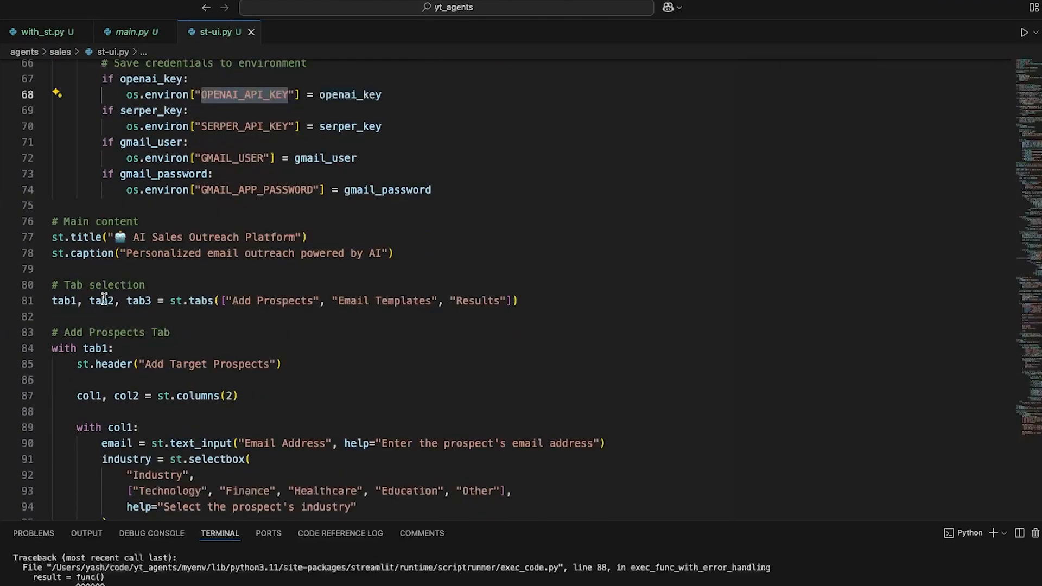
{"action": "left_click_drag", "start_coordinate": [102, 237], "coordinate": [183, 237]}
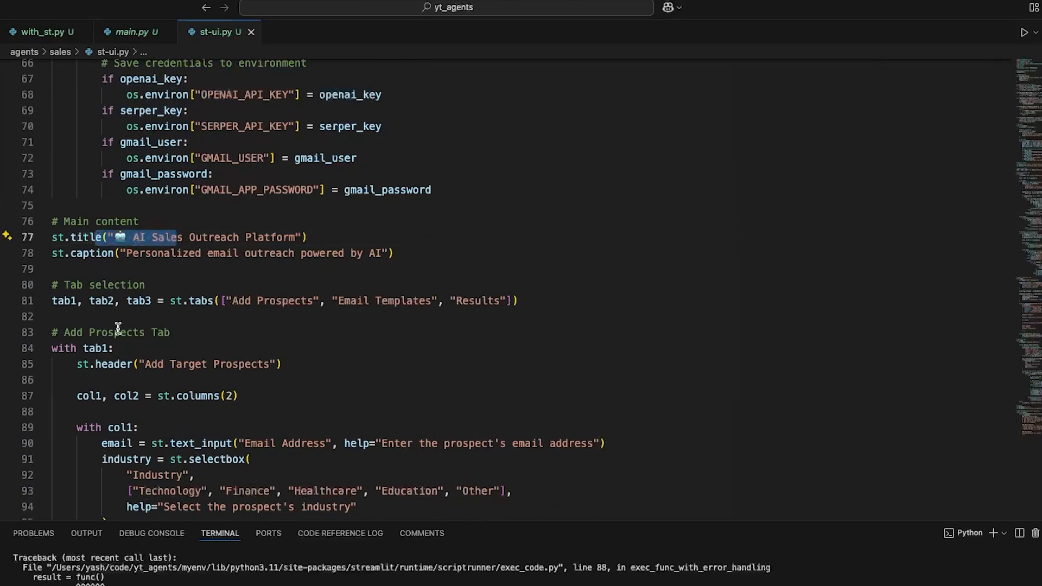
{"action": "scroll", "coordinate": [139, 339], "scroll_direction": "down", "scroll_amount": 3}
{"action": "scroll", "coordinate": [189, 328], "scroll_direction": "down", "scroll_amount": 13}
{"action": "scroll", "coordinate": [188, 327], "scroll_direction": "down", "scroll_amount": 17}
{"action": "scroll", "coordinate": [188, 327], "scroll_direction": "down", "scroll_amount": 10}
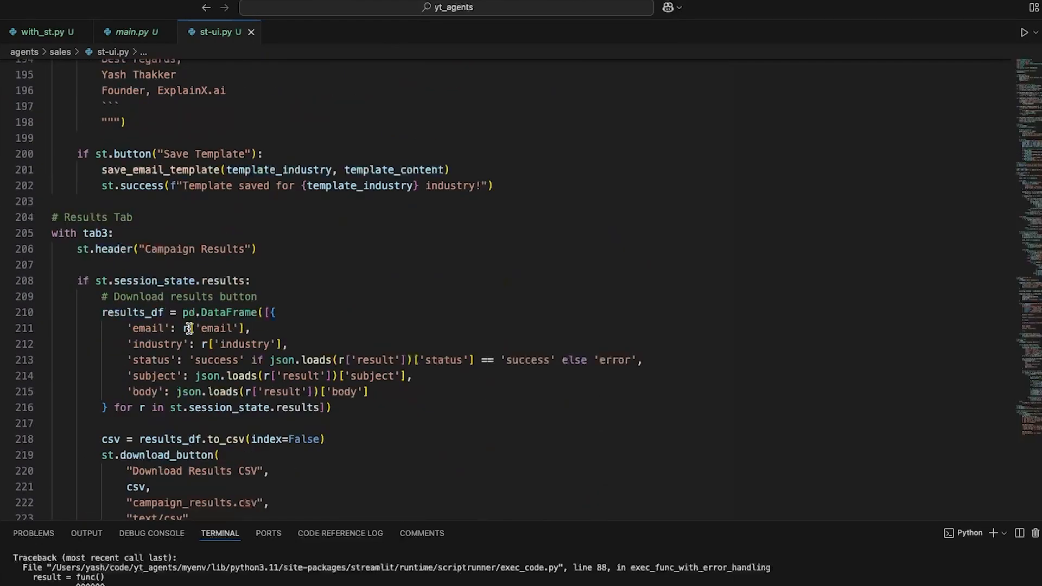
{"action": "scroll", "coordinate": [189, 327], "scroll_direction": "down", "scroll_amount": 8}
Bring the running outreach app's Add Prospects section on screen, then return to the editor
{"action": "key", "text": "super+Tab"}
{"action": "scroll", "coordinate": [227, 250], "scroll_direction": "up", "scroll_amount": 3}
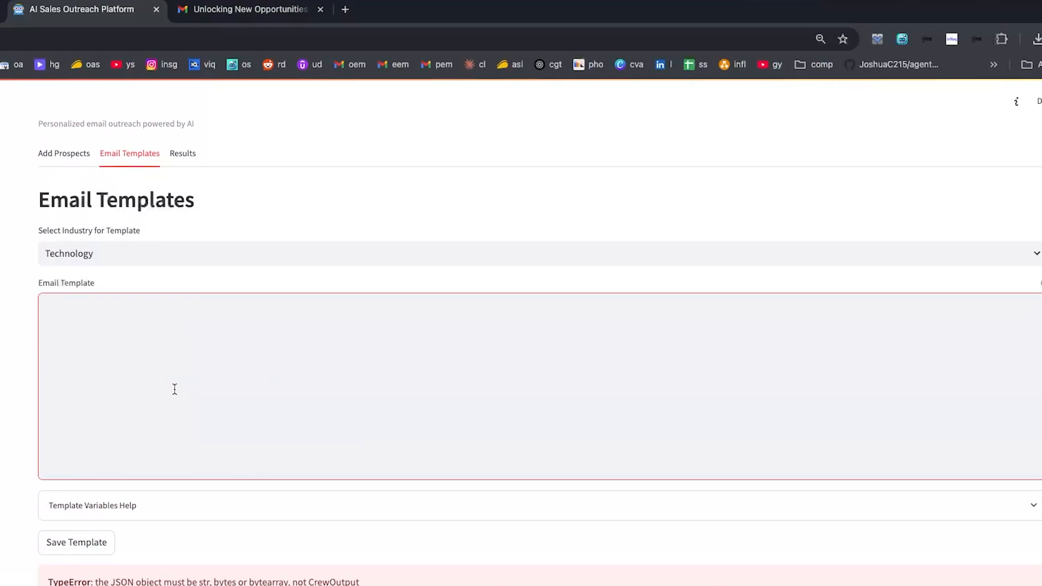
{"action": "scroll", "coordinate": [175, 388], "scroll_direction": "up", "scroll_amount": 2}
{"action": "left_click", "coordinate": [60, 231]}
{"action": "key", "text": "super+Tab"}
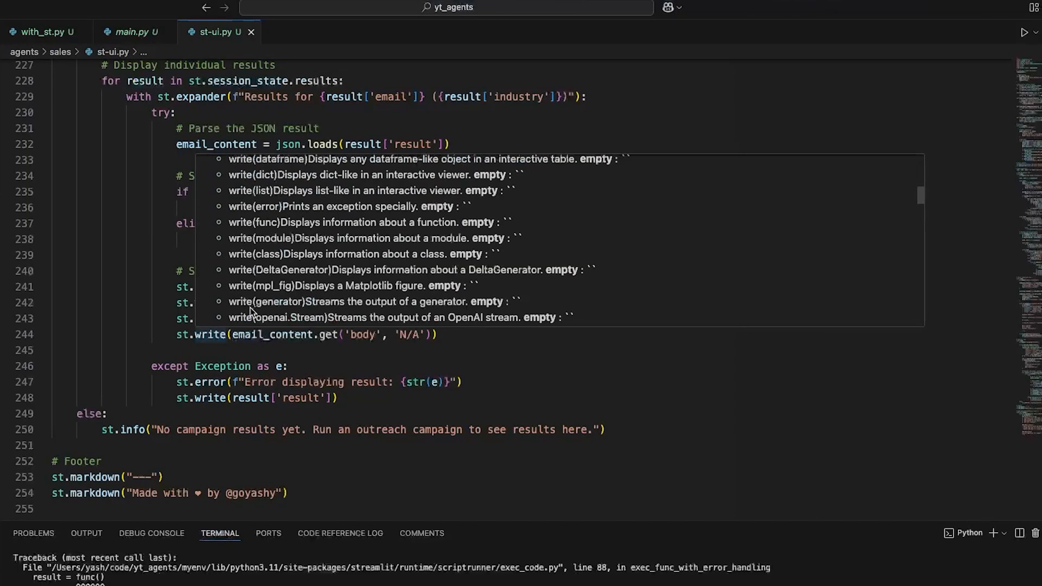
{"action": "scroll", "coordinate": [121, 346], "scroll_direction": "up", "scroll_amount": 5}
{"action": "scroll", "coordinate": [122, 344], "scroll_direction": "up", "scroll_amount": 10}
{"action": "scroll", "coordinate": [129, 341], "scroll_direction": "up", "scroll_amount": 20}
{"action": "scroll", "coordinate": [129, 341], "scroll_direction": "up", "scroll_amount": 20}
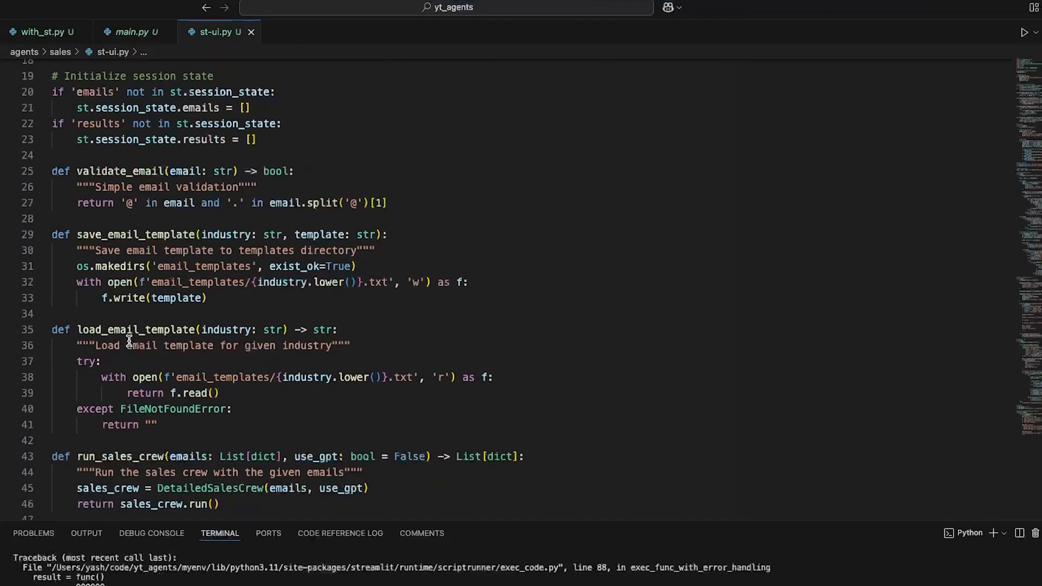
{"action": "scroll", "coordinate": [129, 340], "scroll_direction": "up", "scroll_amount": 6}
Add two more Technology prospects by replacing the email address each time, giving three entries
{"action": "key", "text": "super+Tab"}
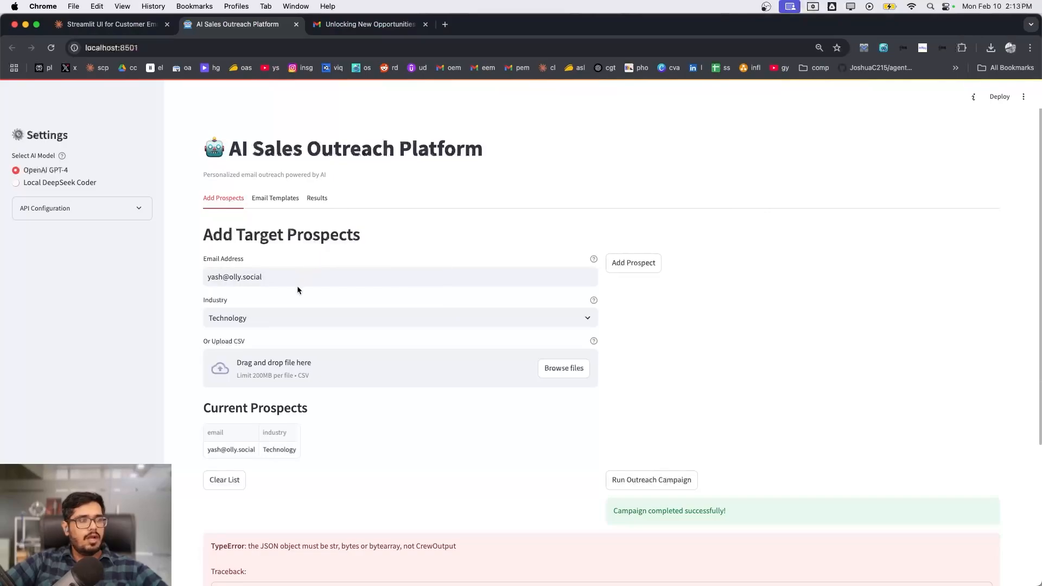
{"action": "left_click_drag", "start_coordinate": [275, 284], "coordinate": [214, 277]}
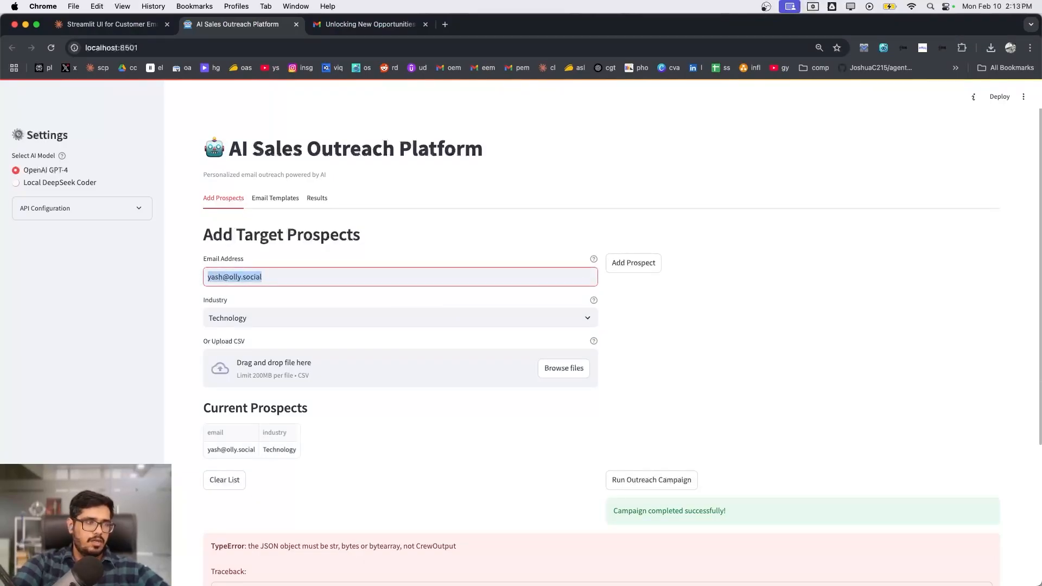
{"action": "type", "text": "yash"}
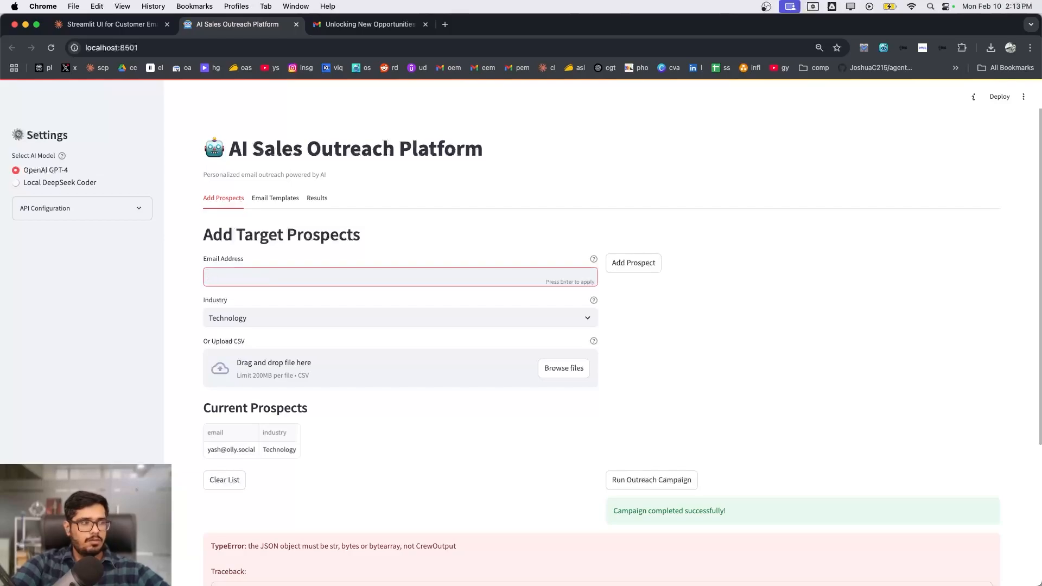
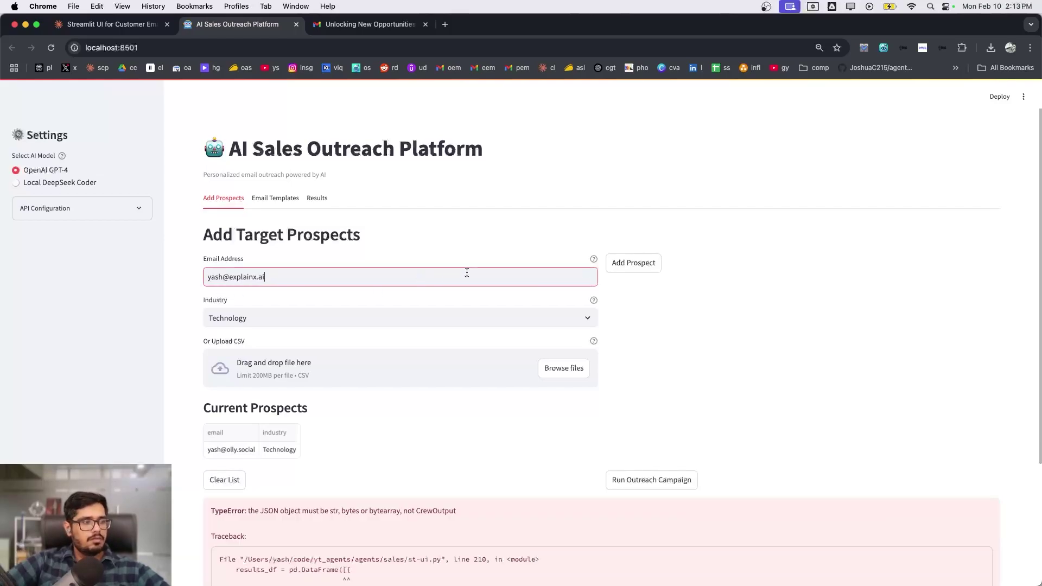
{"action": "left_click", "coordinate": [633, 262]}
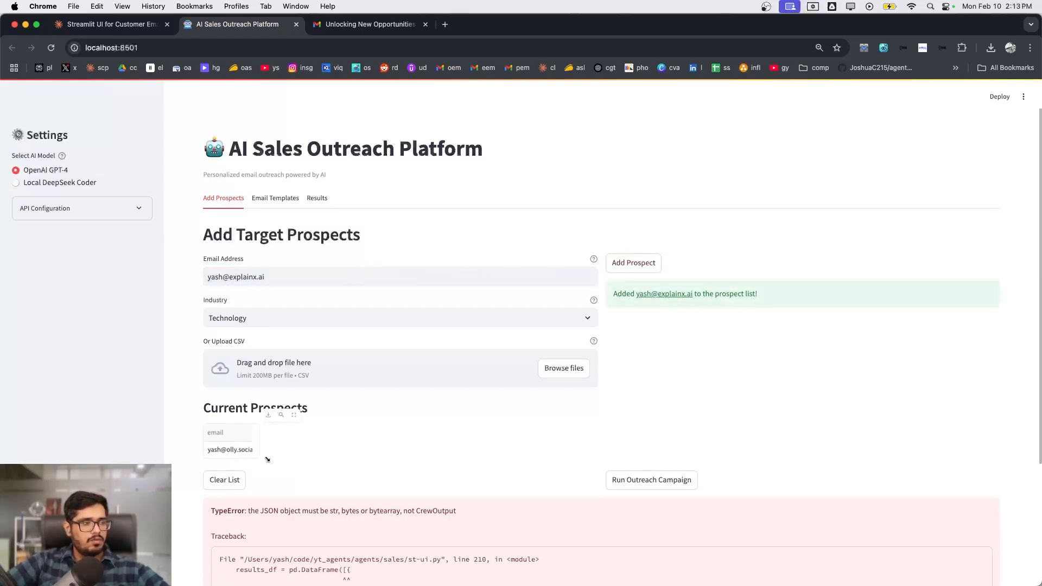
{"action": "triple_click", "coordinate": [284, 278]}
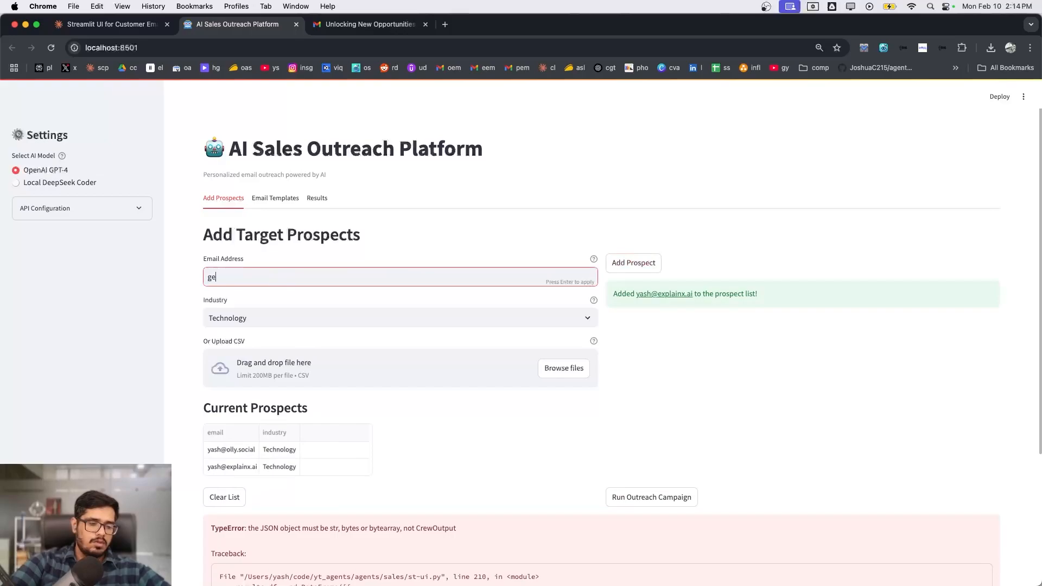
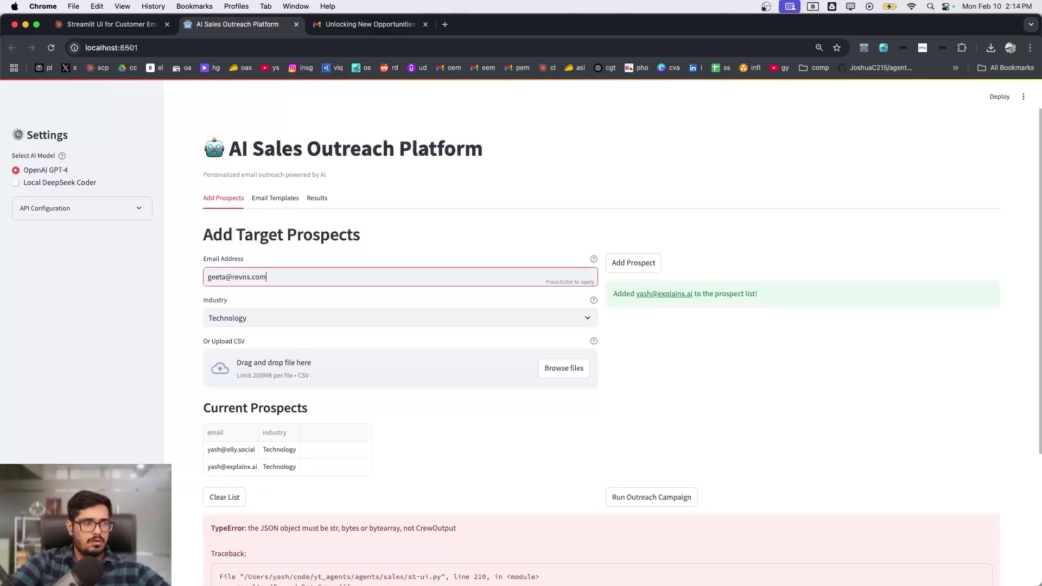
{"action": "left_click", "coordinate": [626, 266]}
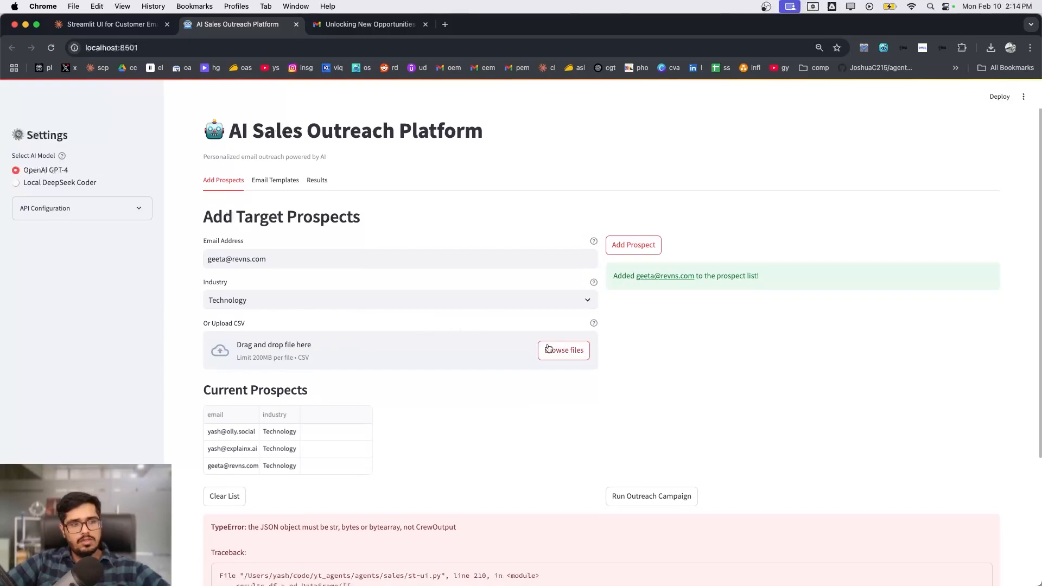
{"action": "mouse_move", "coordinate": [244, 440]}
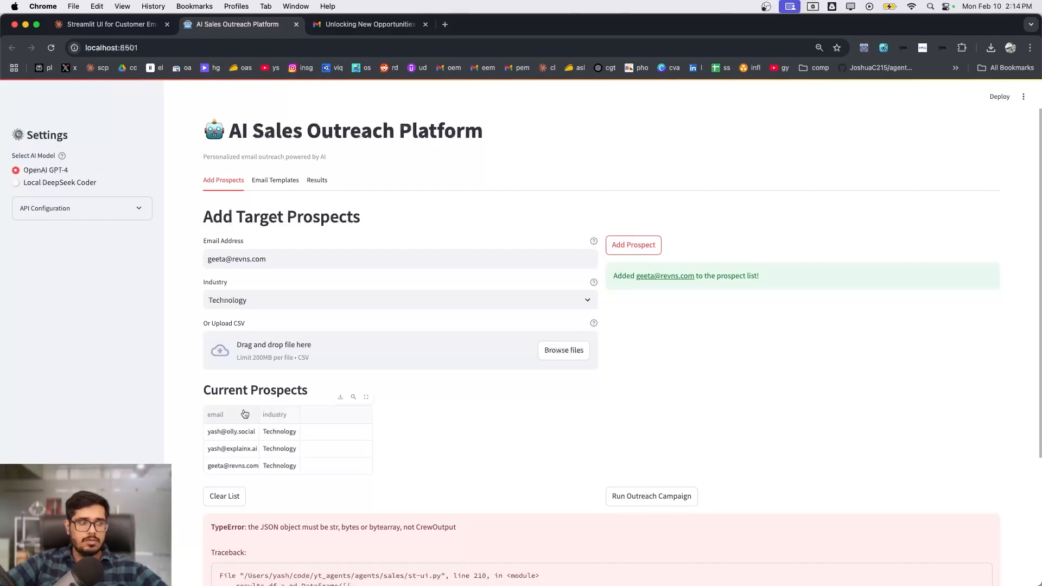
{"action": "scroll", "coordinate": [452, 396], "scroll_direction": "down", "scroll_amount": 2}
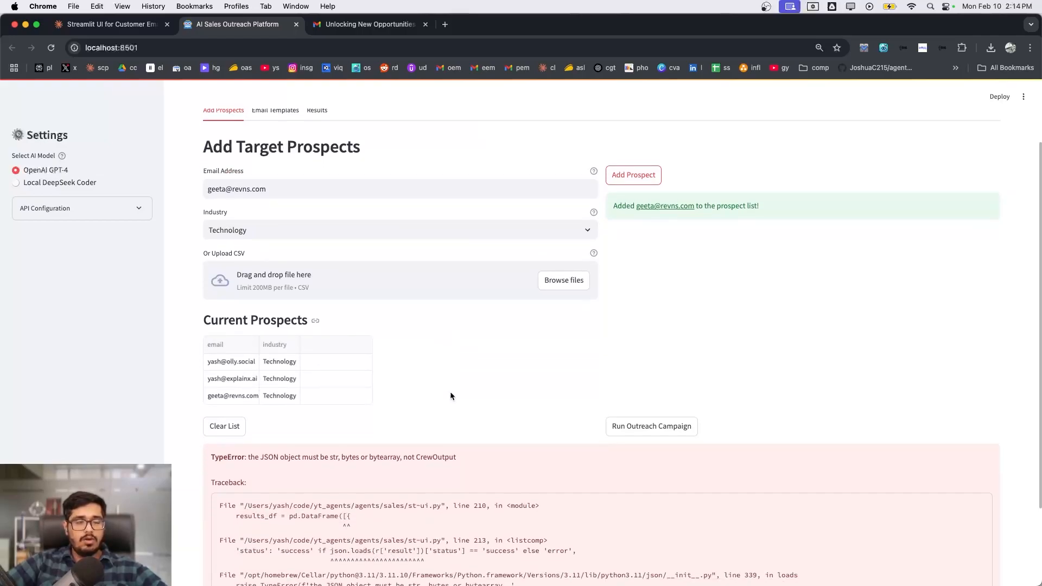
Run the outreach campaign for all three prospects and check the Results section's error traceback
{"action": "left_click", "coordinate": [655, 426]}
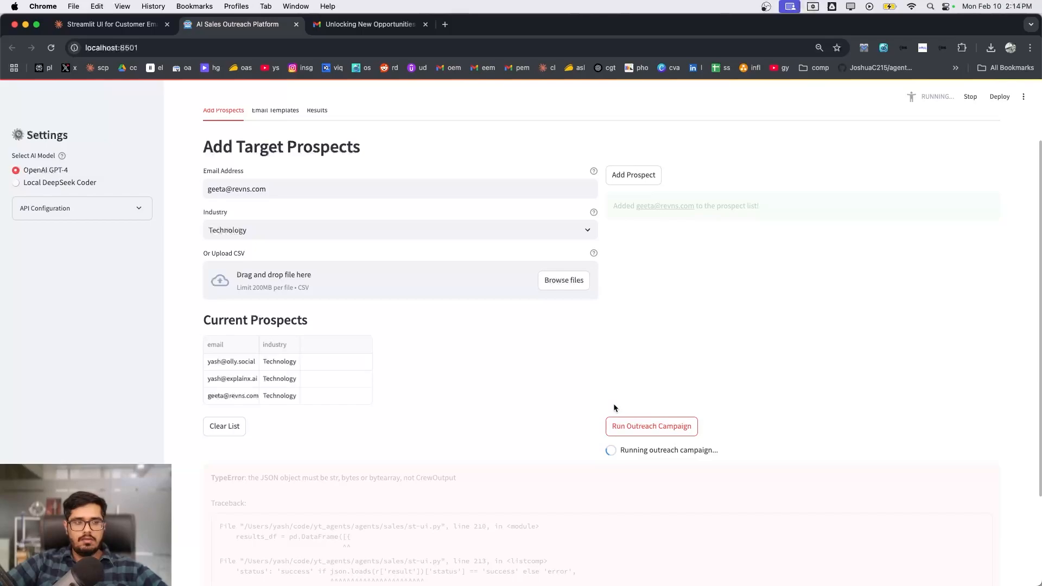
{"action": "left_click", "coordinate": [316, 112]}
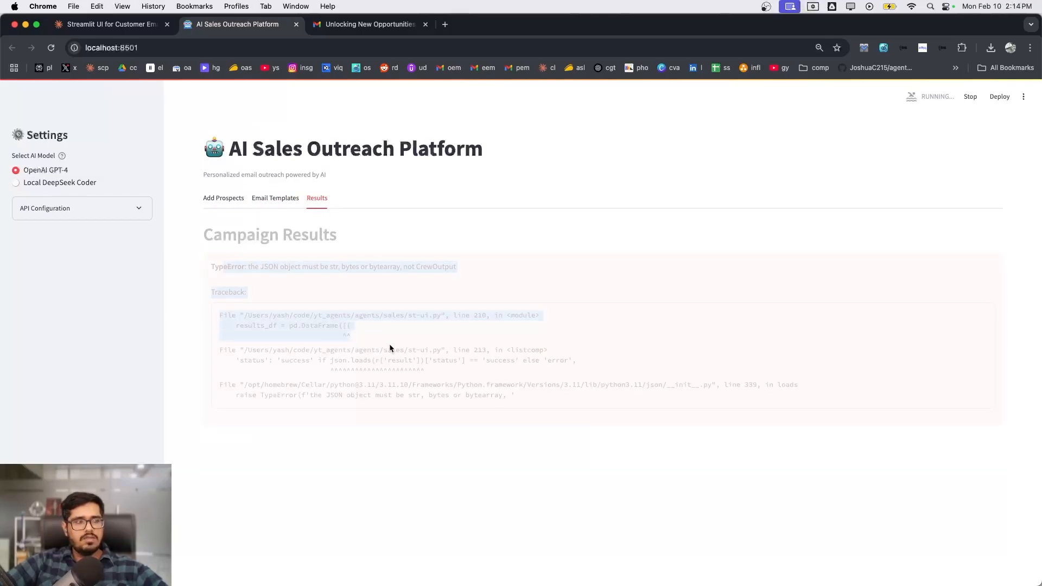
{"action": "left_click_drag", "start_coordinate": [390, 348], "coordinate": [557, 420]}
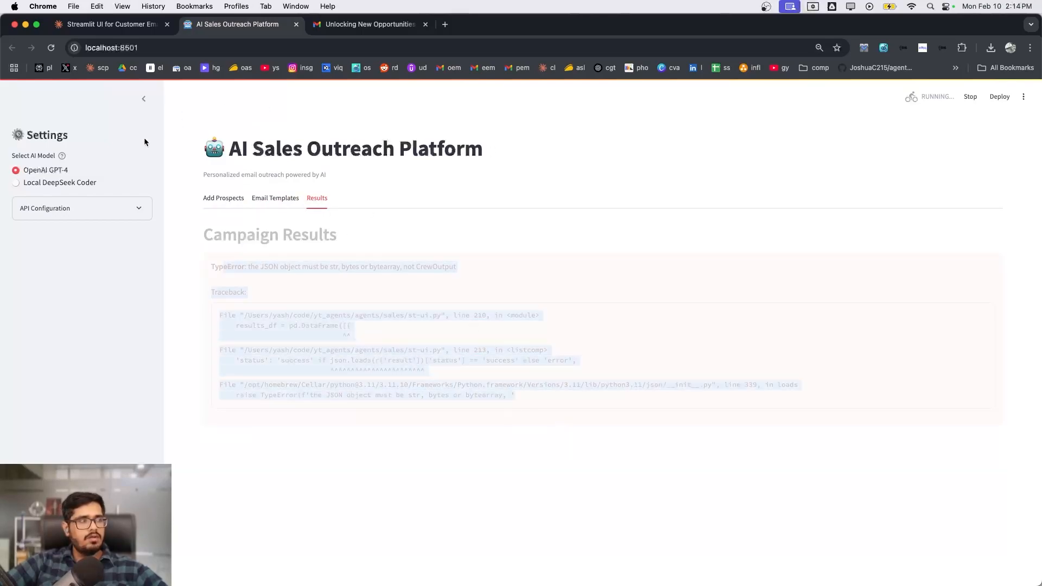
Collapse the settings sidebar, return to Add Prospects and move to VS Code while it runs
{"action": "left_click", "coordinate": [144, 102]}
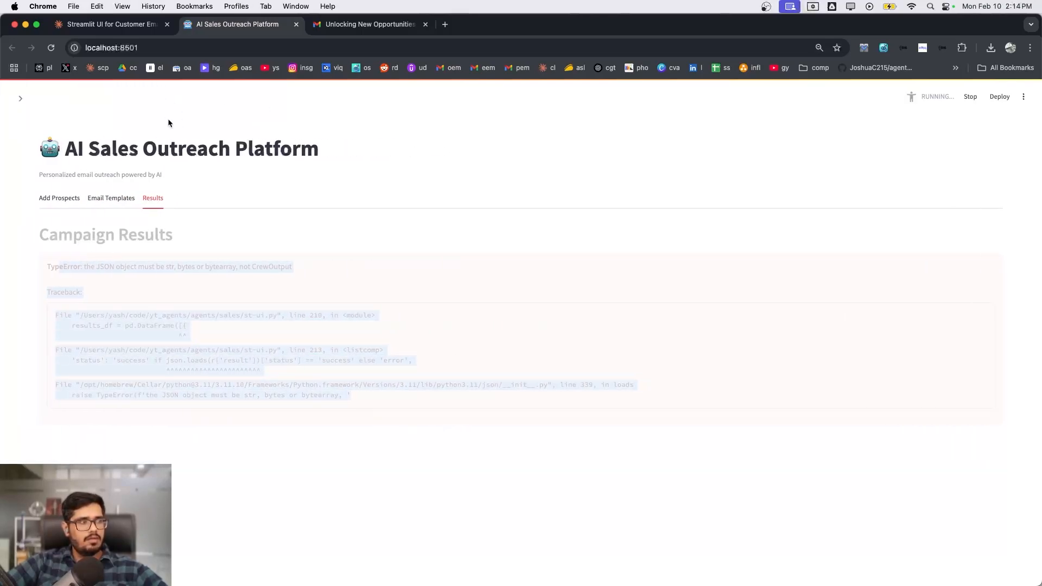
{"action": "left_click", "coordinate": [65, 200]}
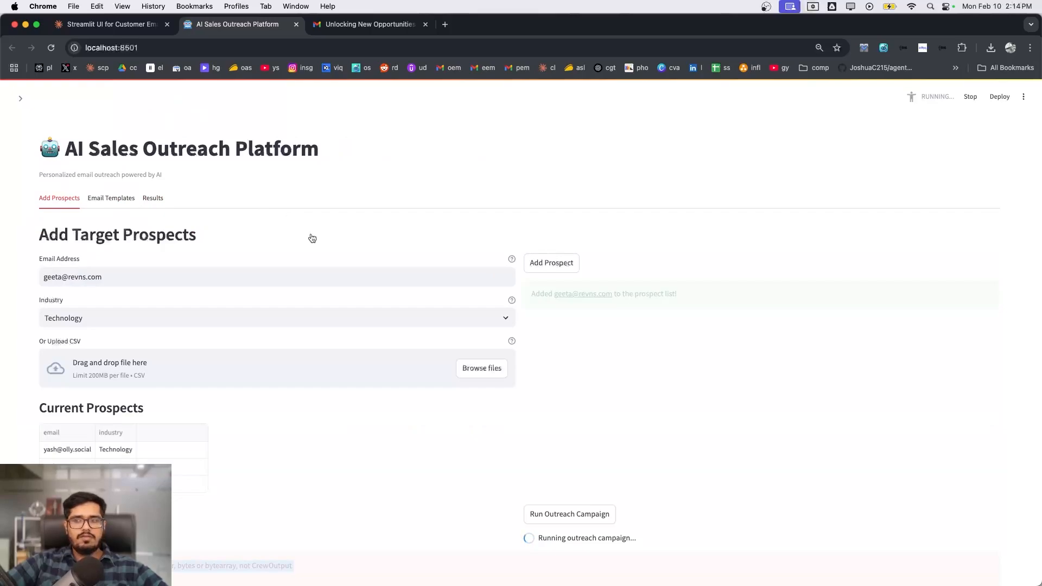
{"action": "key", "text": "super+Tab"}
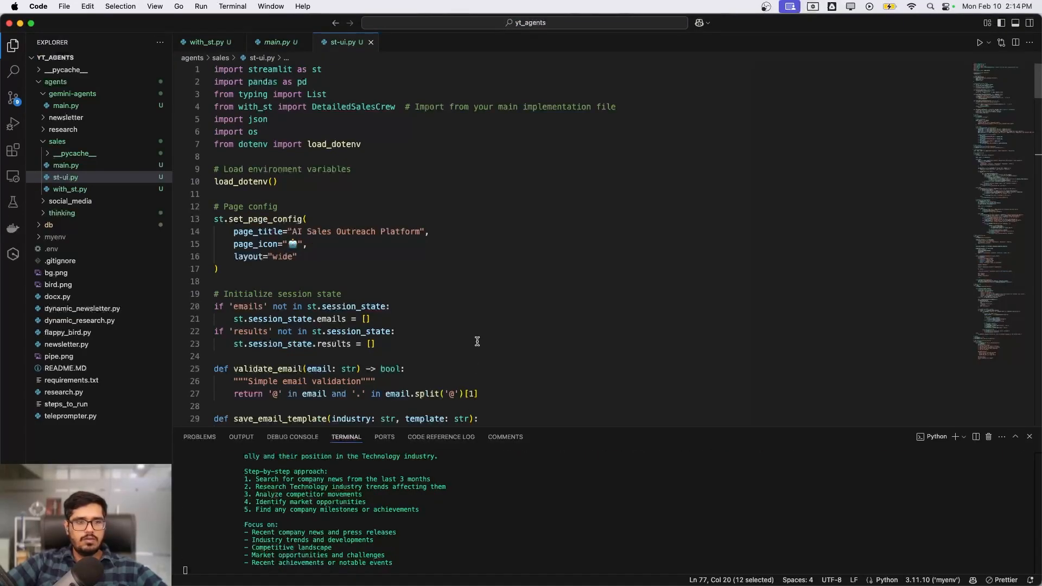
Return to the app's Add Prospects page showing the three-prospect campaign still running
{"action": "key", "text": "super+Tab"}
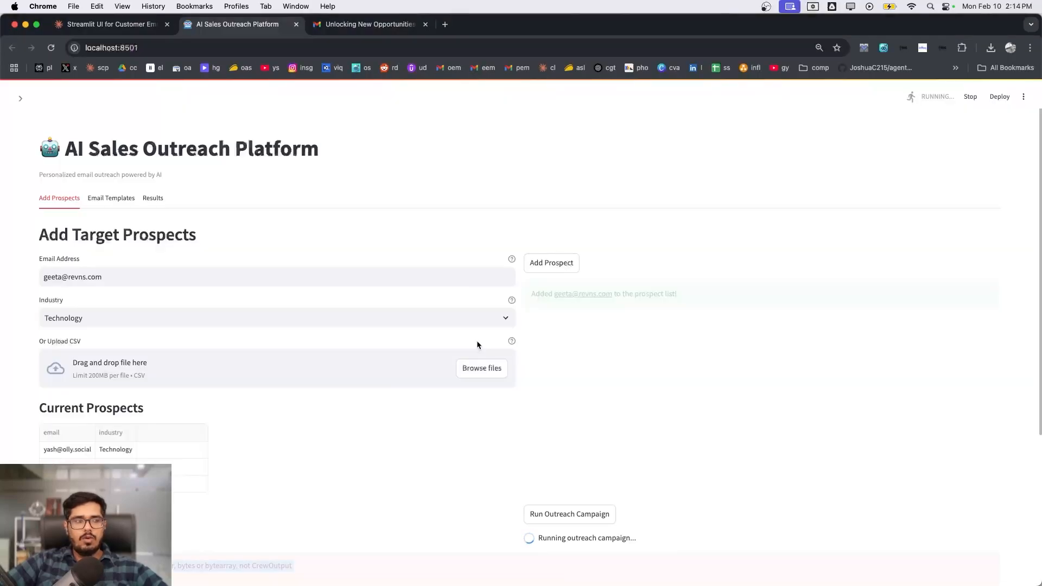